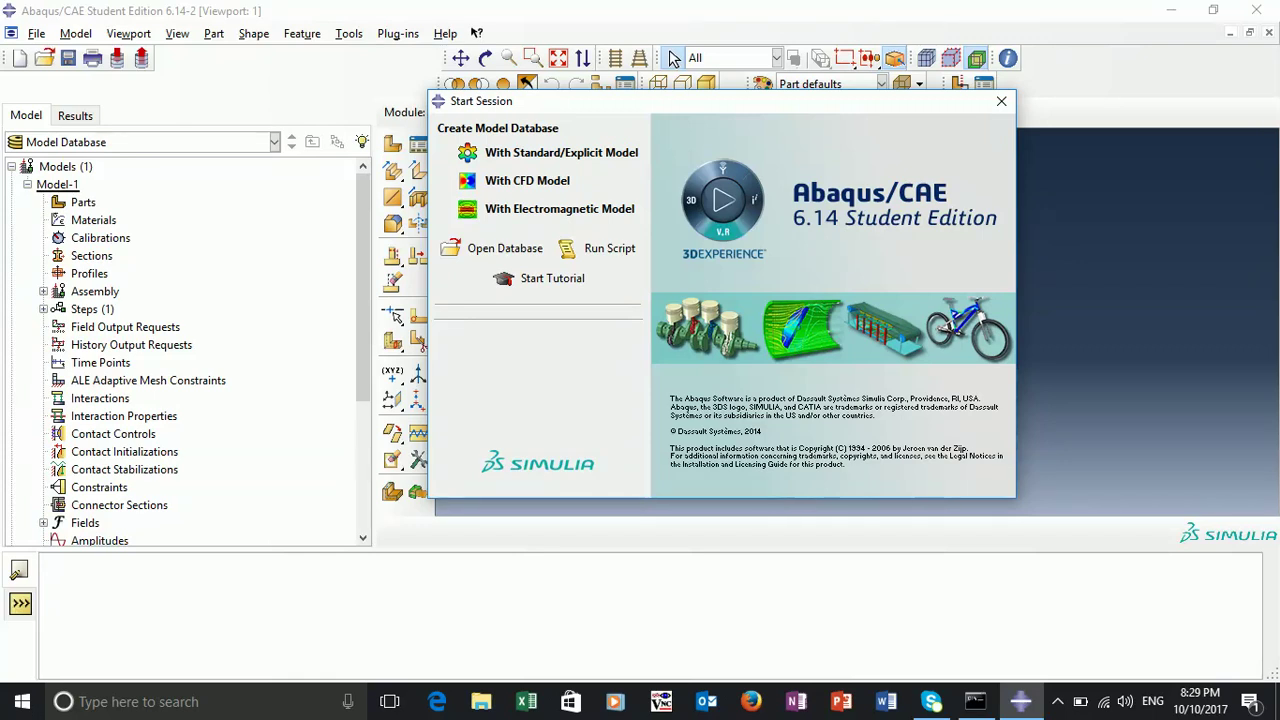
left_click(21, 704)
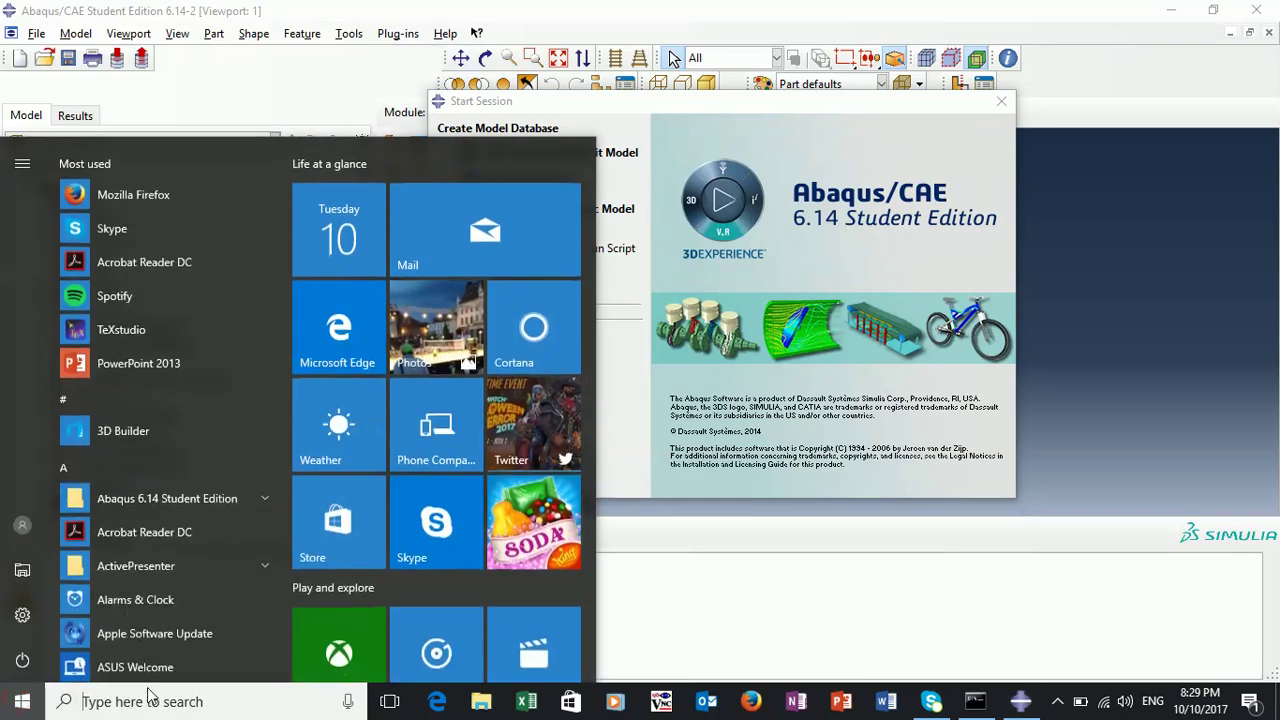
type("Abaqus")
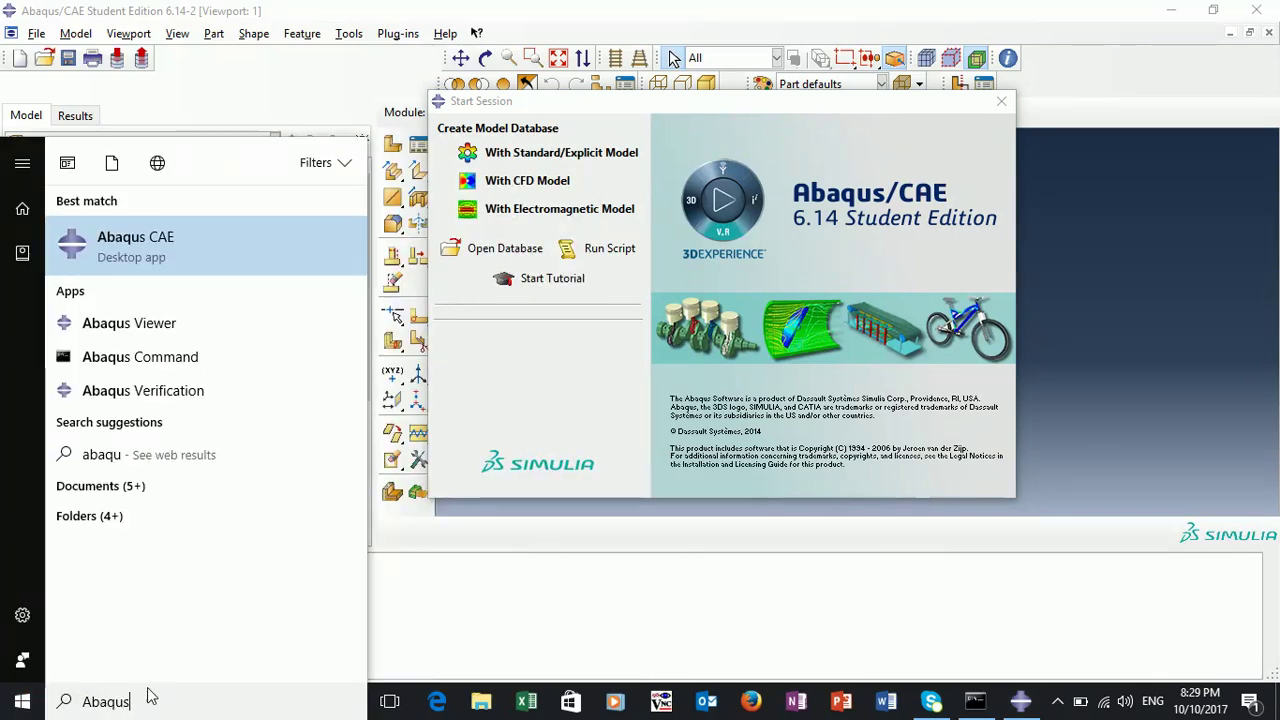
type(" CAE")
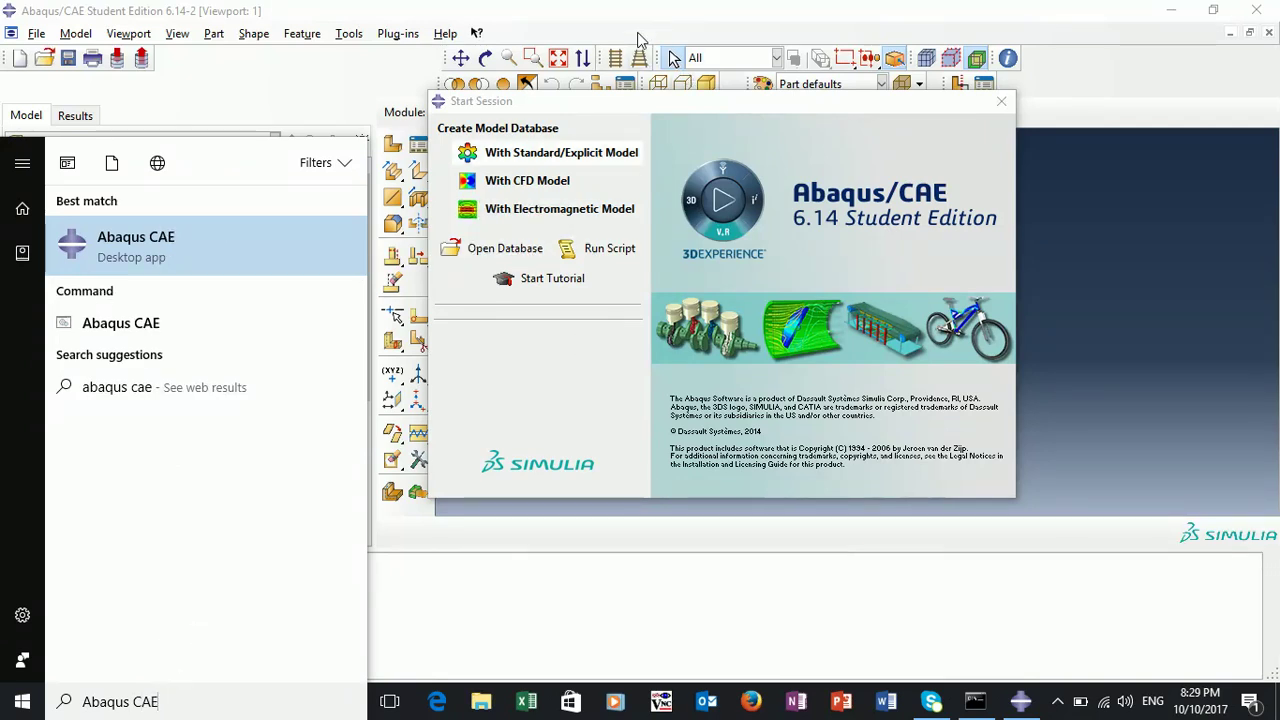
left_click(604, 108)
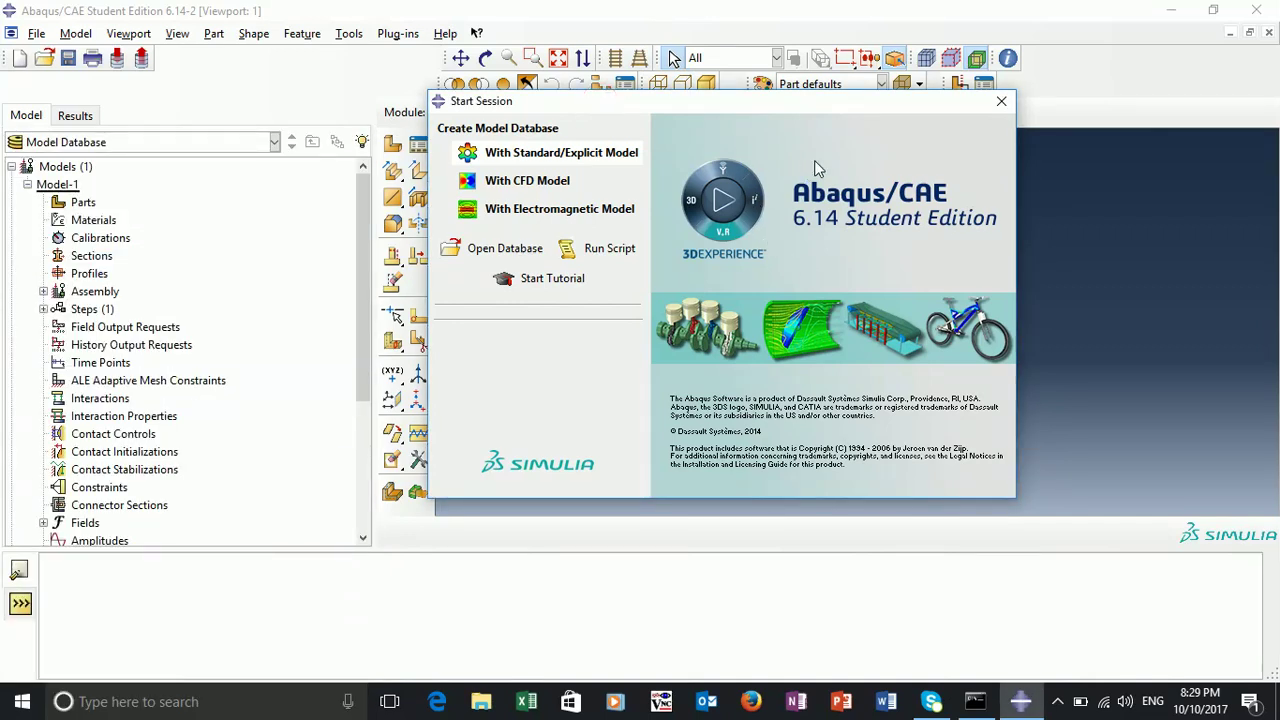
Create a new model database with a Standard/Explicit model.
left_click(578, 160)
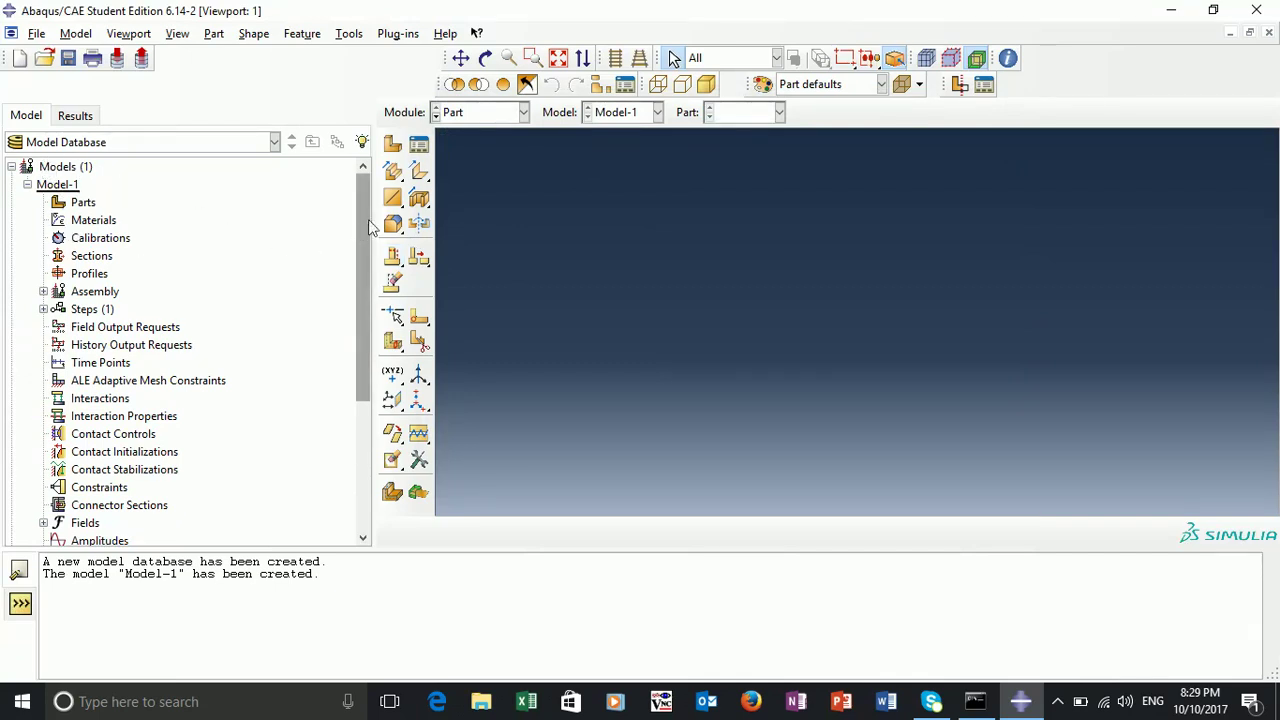
mouse_move(362, 212)
left_mouse_down()
mouse_move(362, 295)
mouse_move(362, 208)
left_mouse_up()
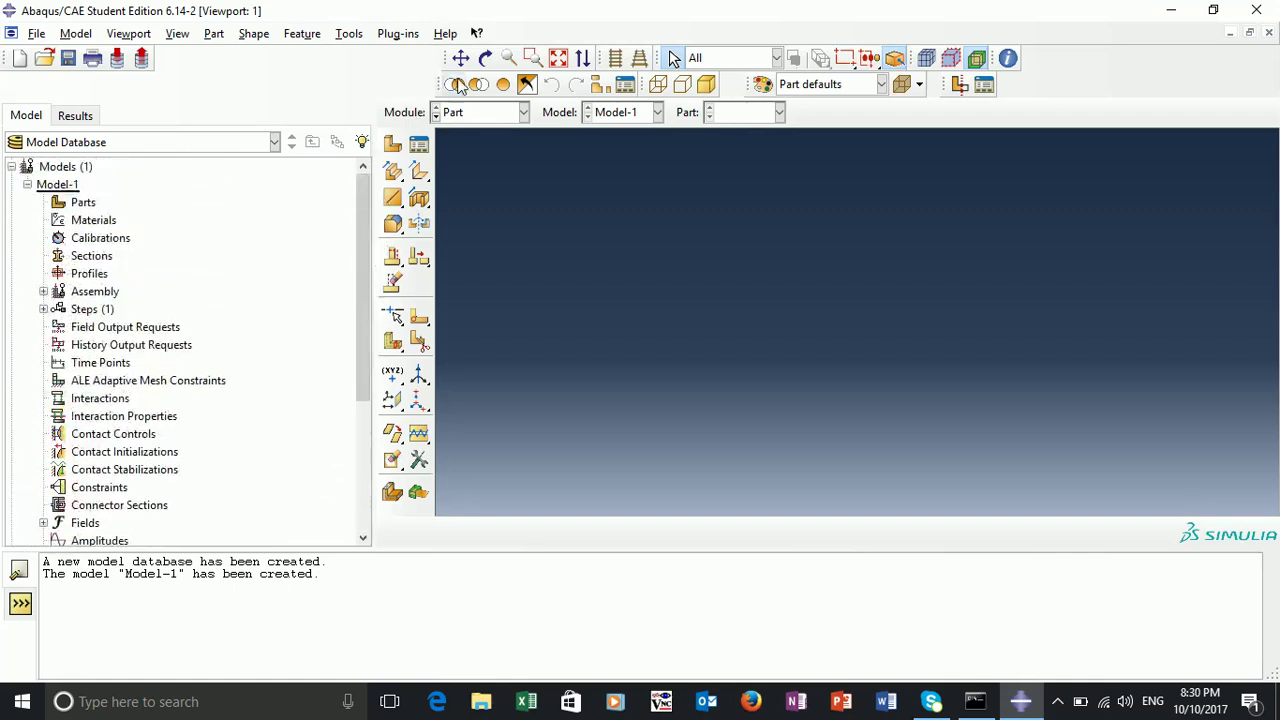
left_click(524, 116)
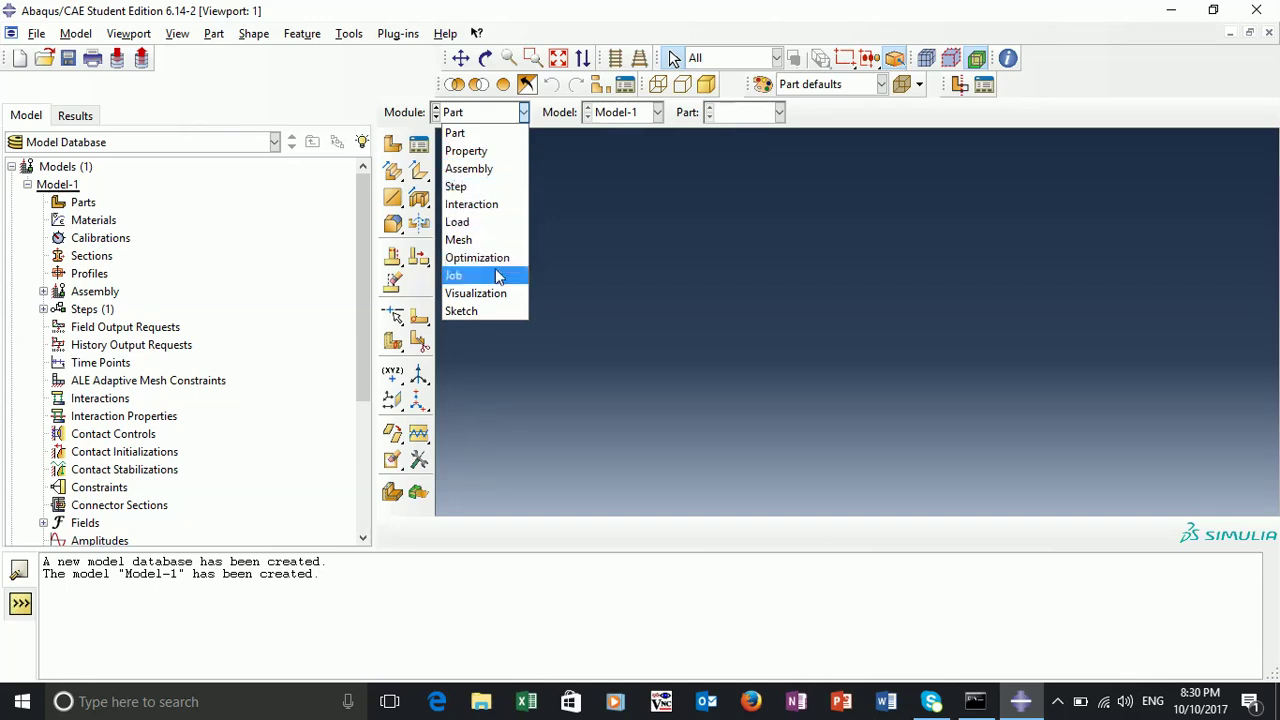
left_click(405, 110)
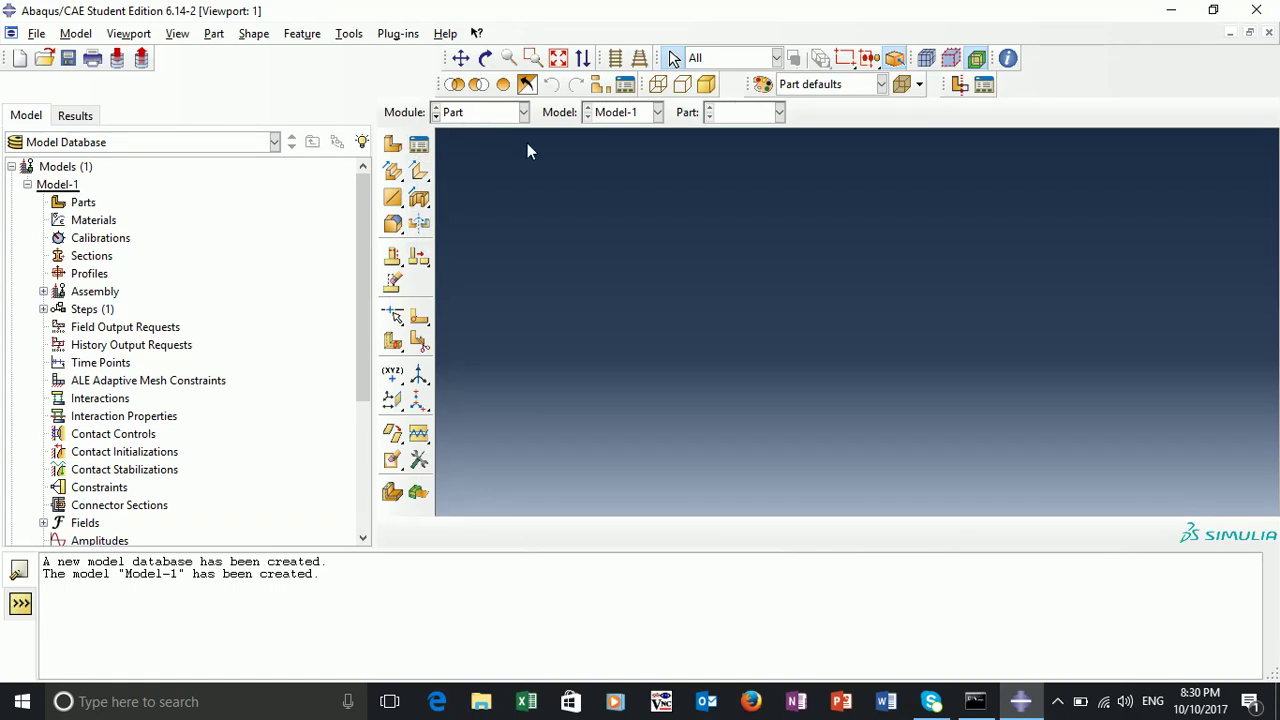
Create a 3D deformable solid extrusion part named beam with an approximate size of 1.
left_click(476, 112)
left_click(470, 130)
left_click(395, 145)
type("B")
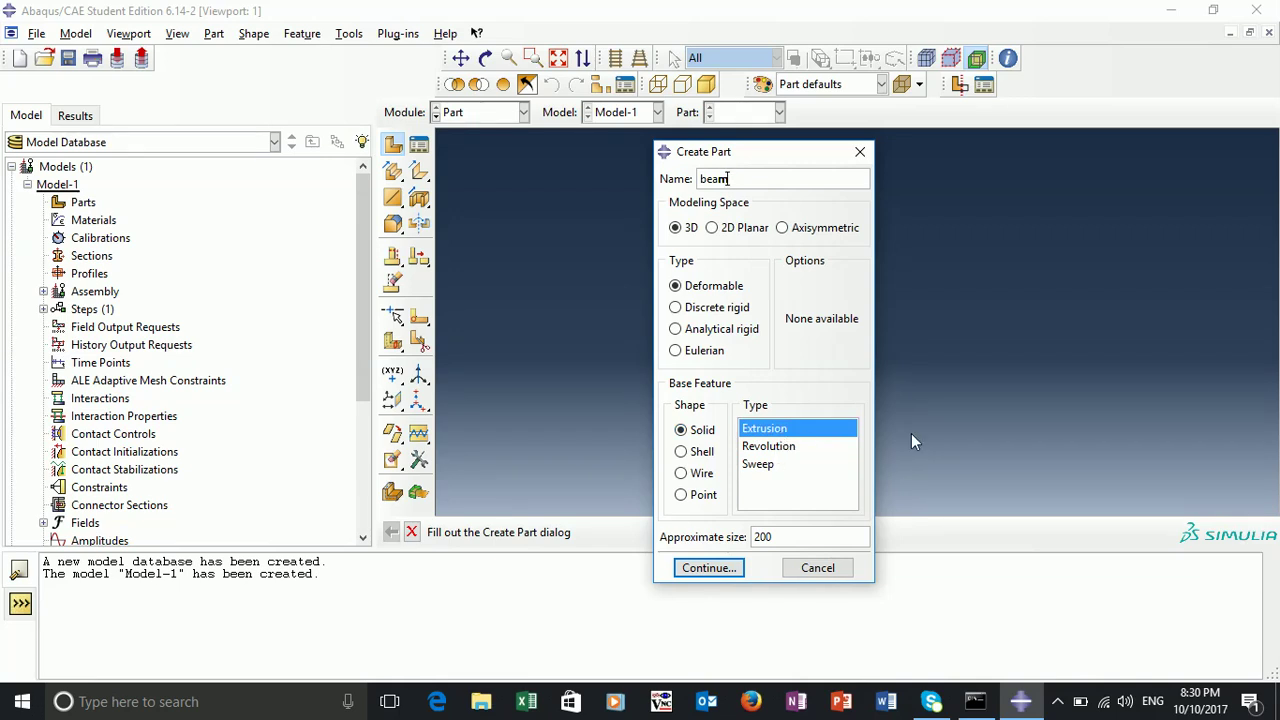
double_click(782, 537)
type("1")
left_click(689, 568)
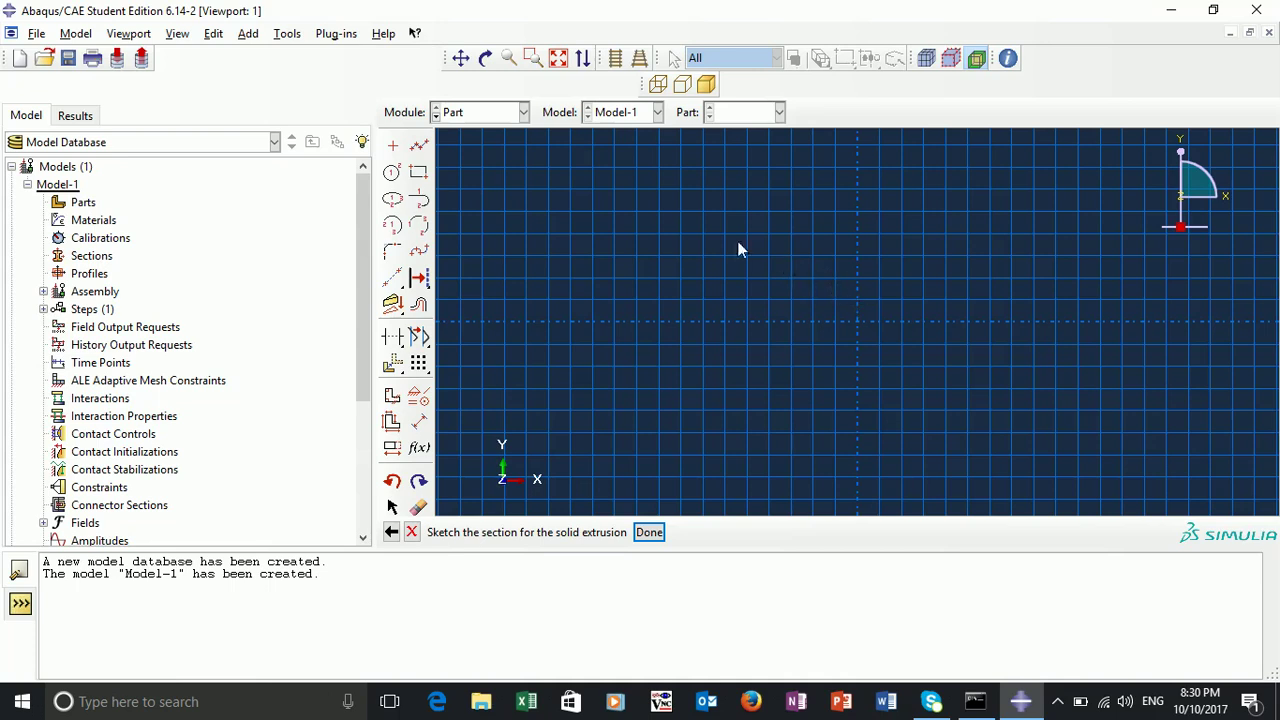
Sketch a rectangle about 0.08 high around the origin as the beam's cross-section.
left_click(418, 174)
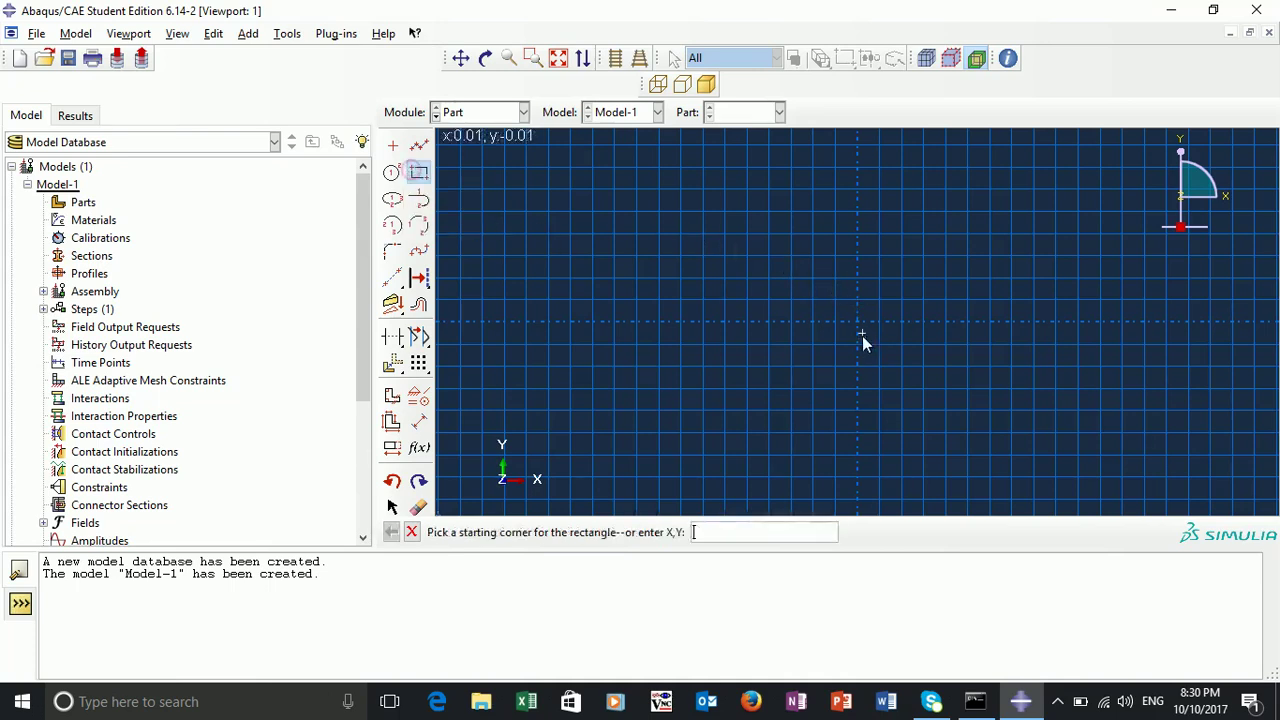
left_click(792, 279)
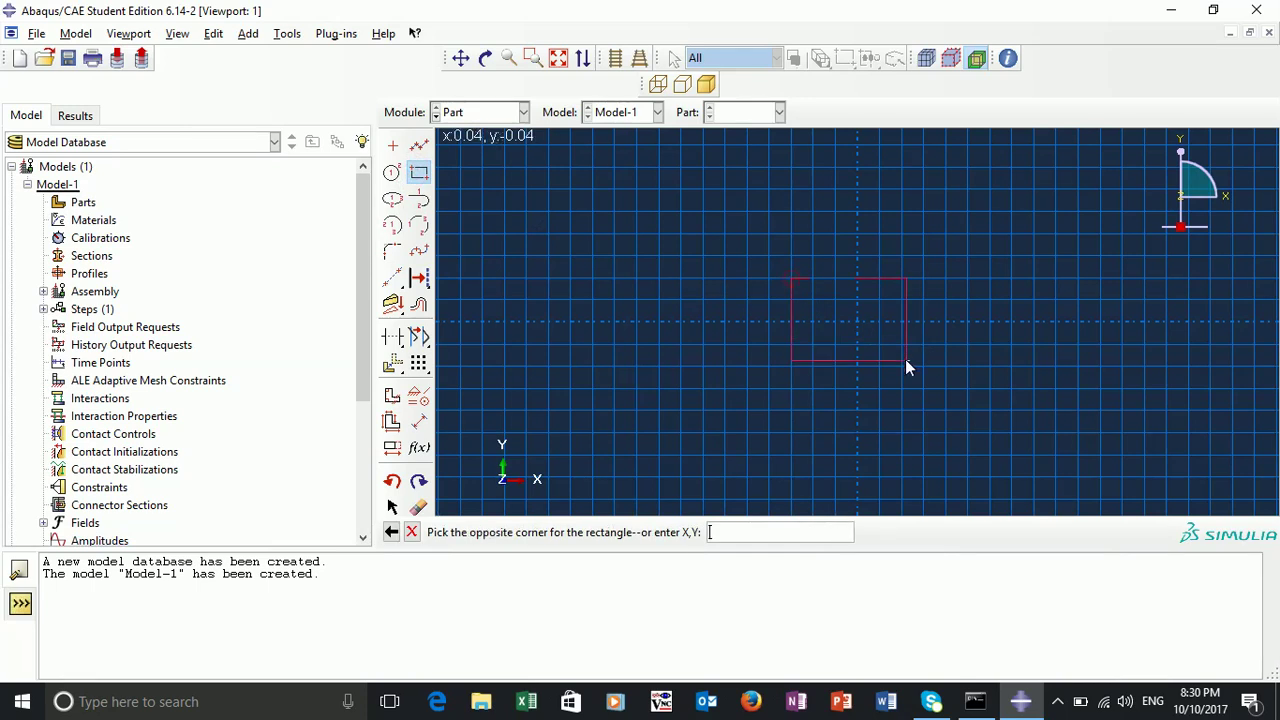
left_click(903, 366)
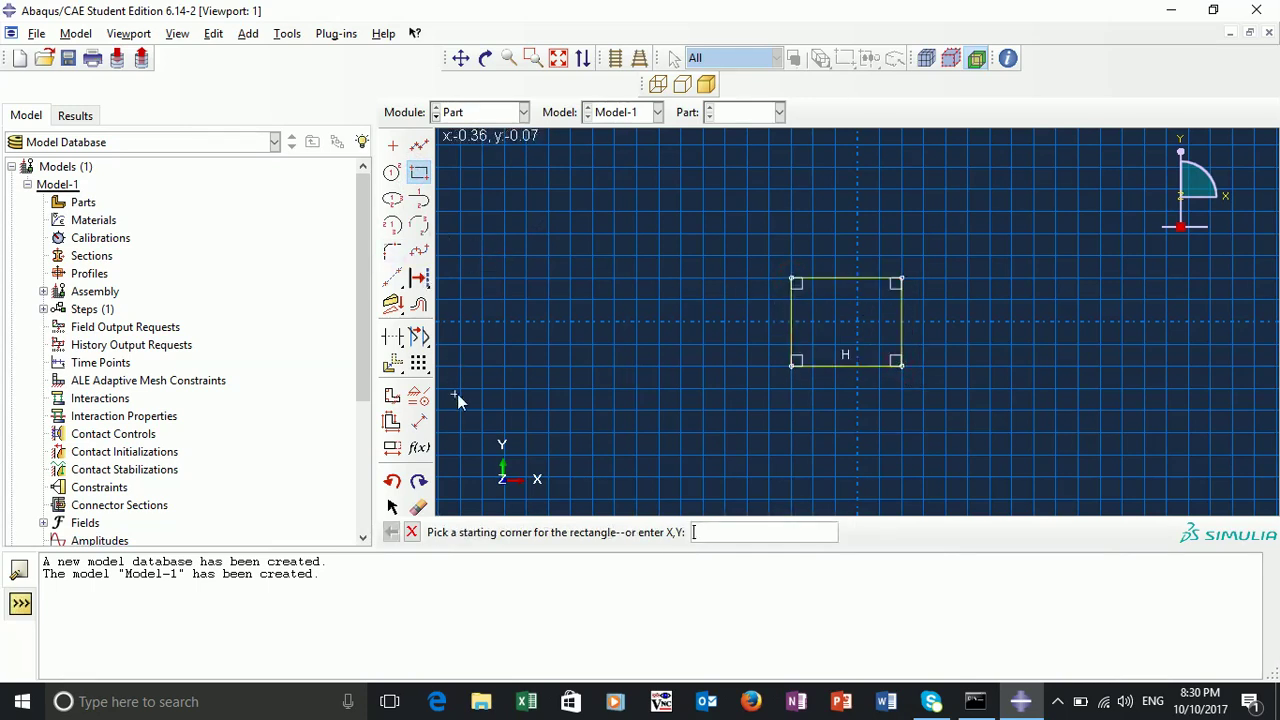
Dimension the rectangle's vertical side and set it to 0.2.
left_click(420, 421)
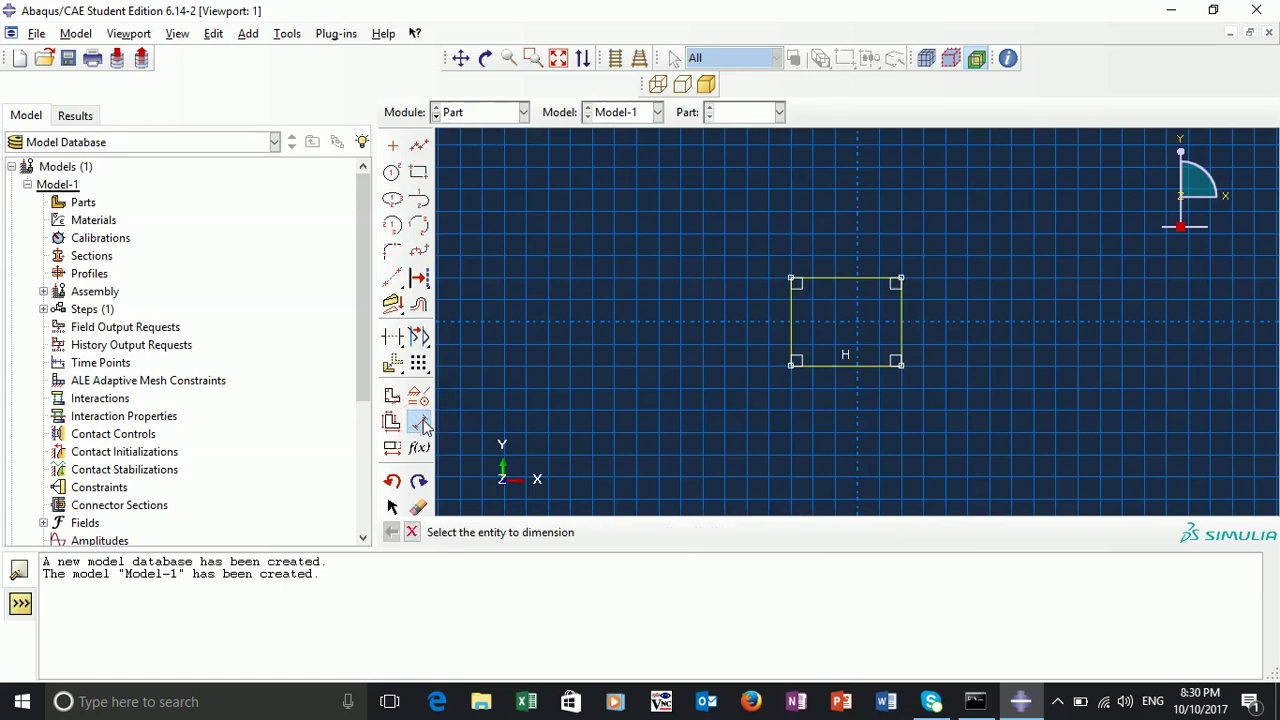
left_click(795, 318)
left_click(698, 322)
type("0.")
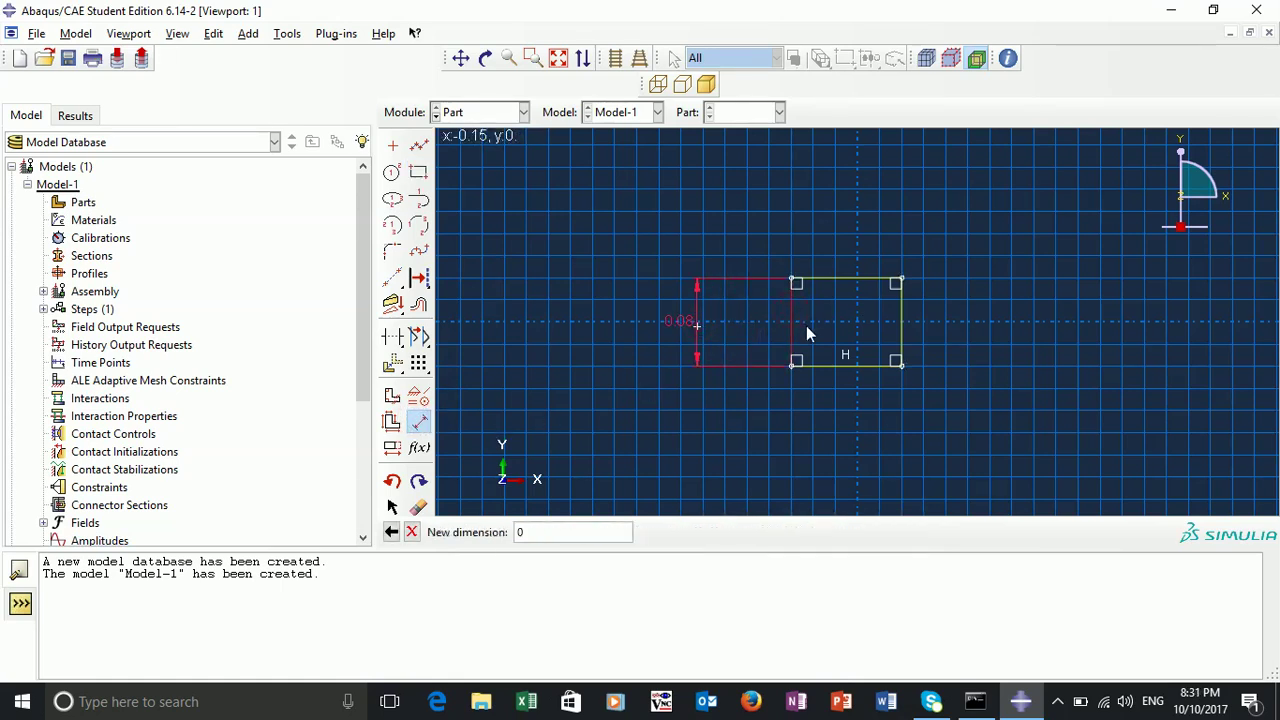
type("2")
key("Return")
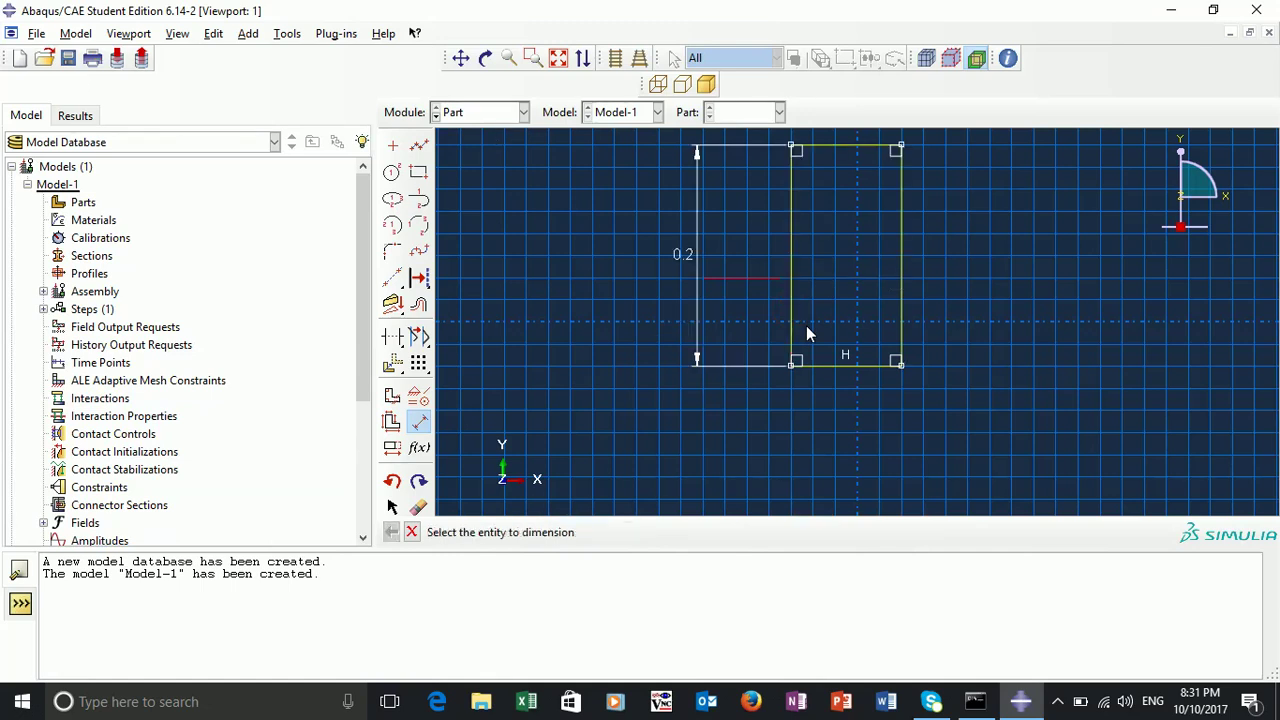
Dimension the rectangle's lower horizontal side, set it to 0.2 and end dimensioning.
left_click(848, 365)
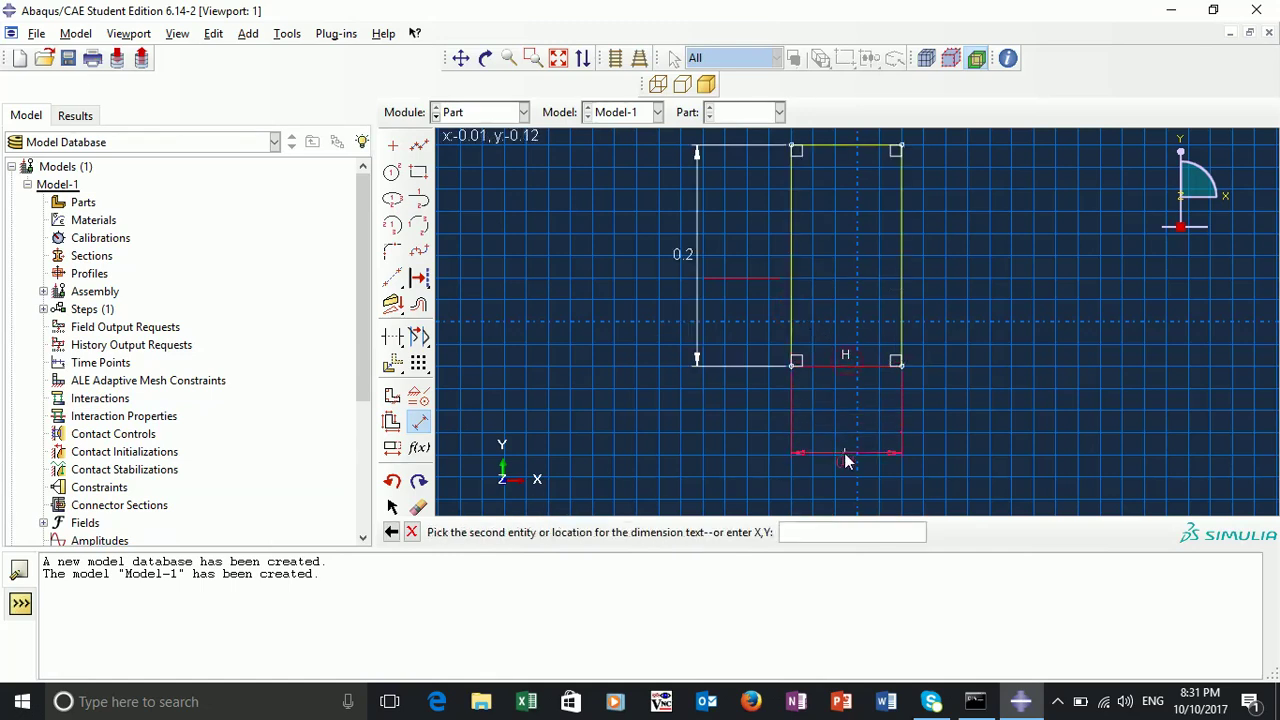
left_click(874, 458)
type("0")
key("Return")
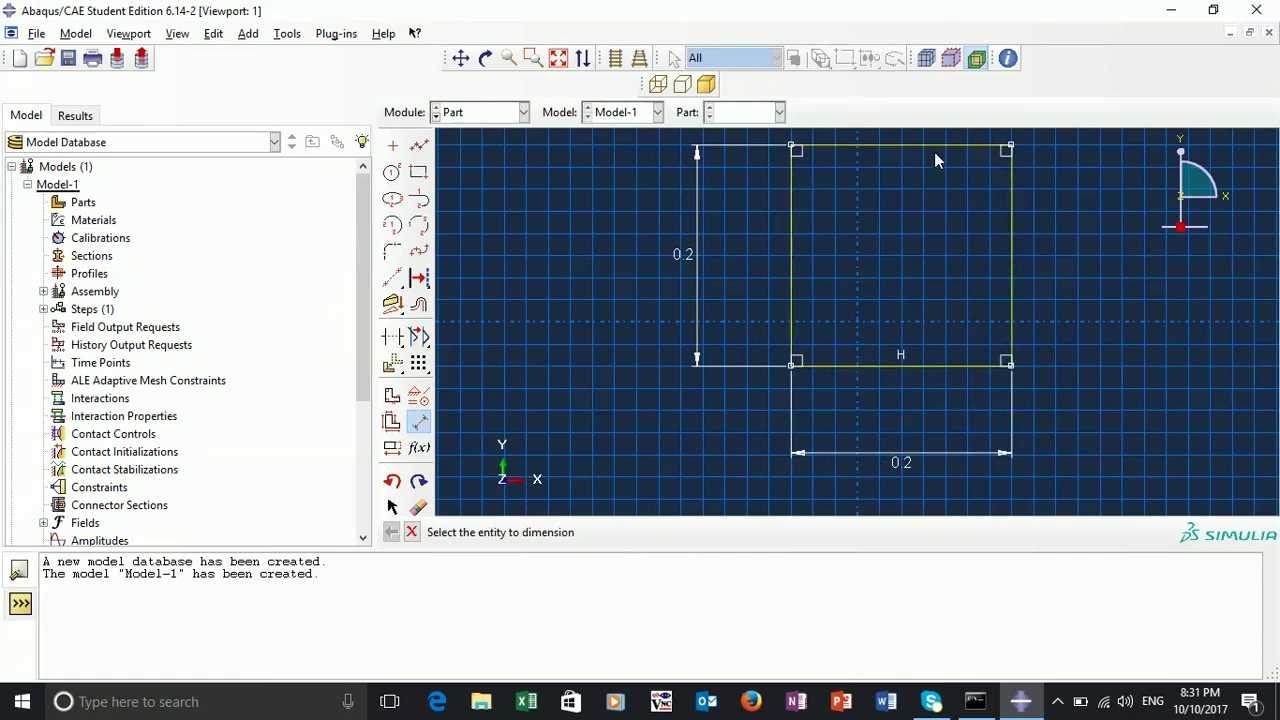
key("Escape")
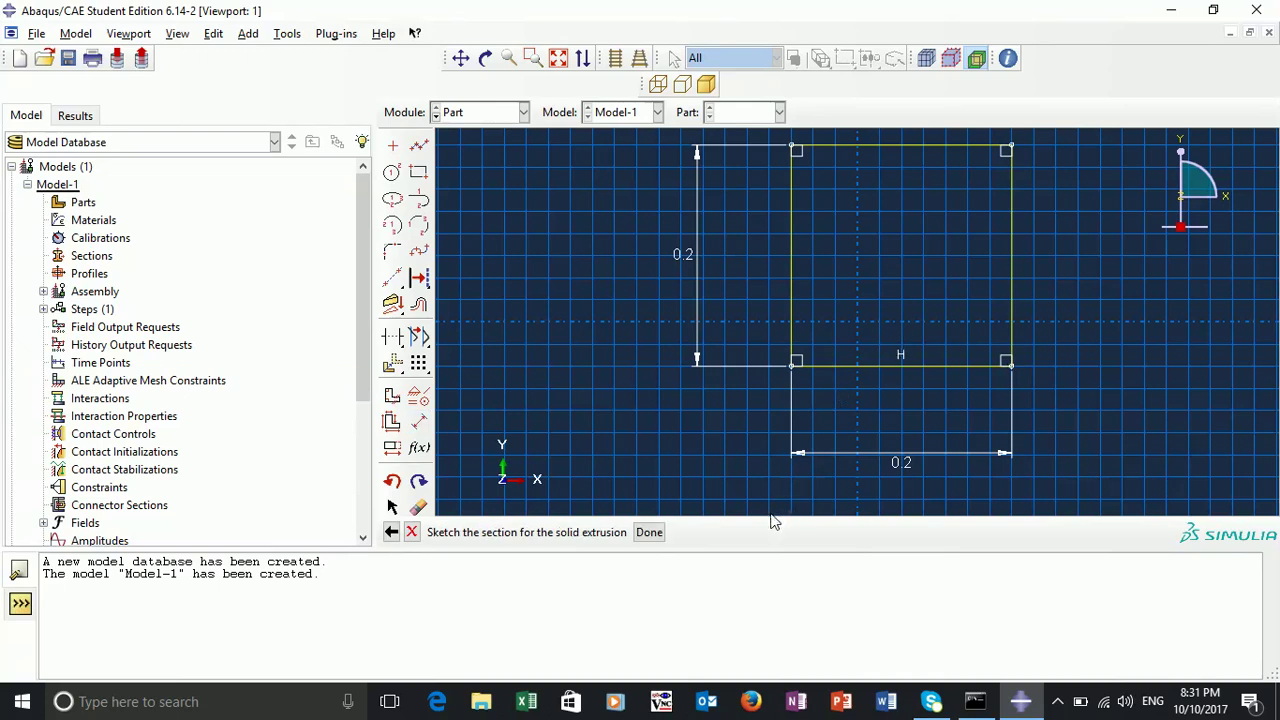
Finish the section sketch and extrude it to a depth of 2.
left_click(650, 533)
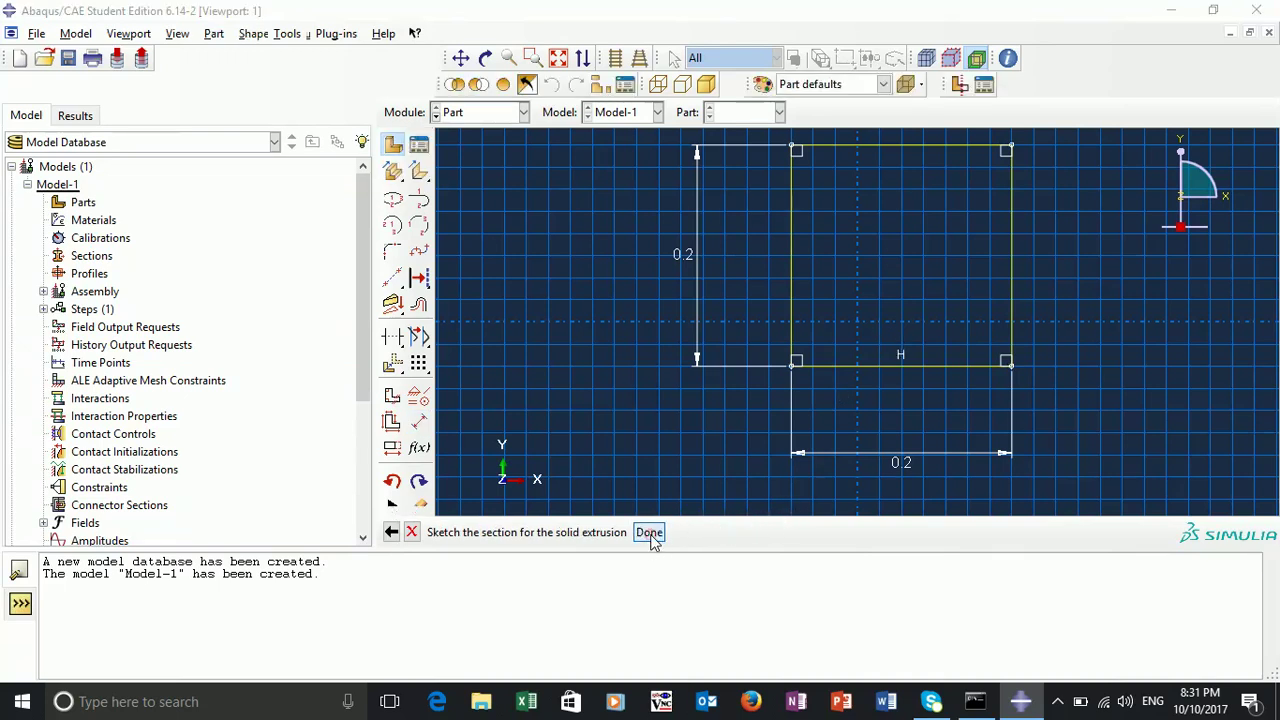
left_click_drag(329, 185, 407, 236)
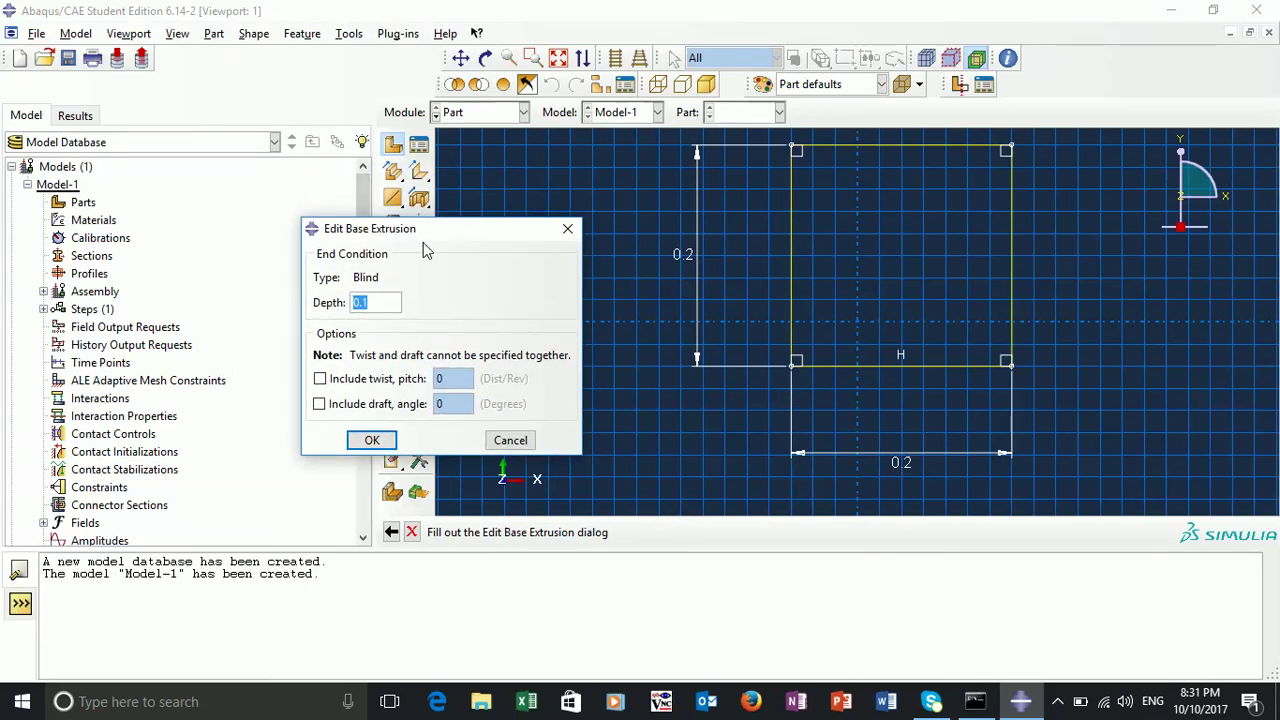
type("2")
left_click(367, 438)
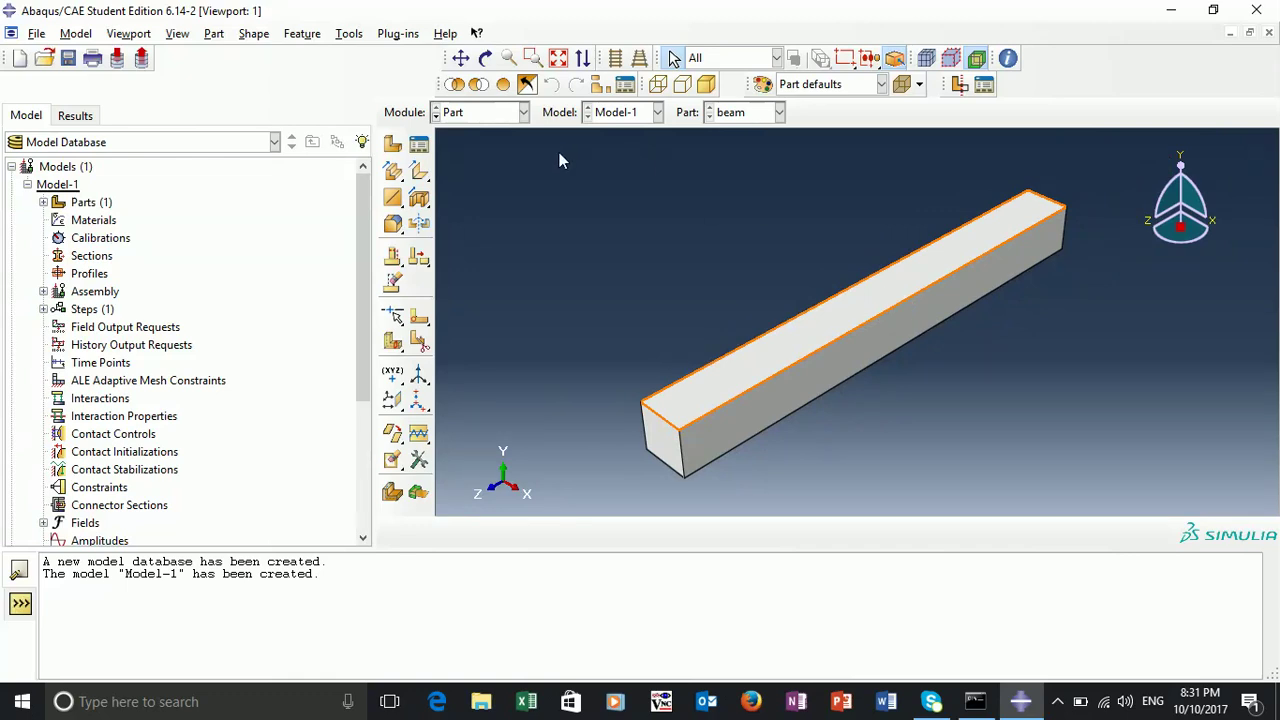
In the Property module, start a new material named myMaterial and give it a uniform mass density of 7850.
left_click(522, 113)
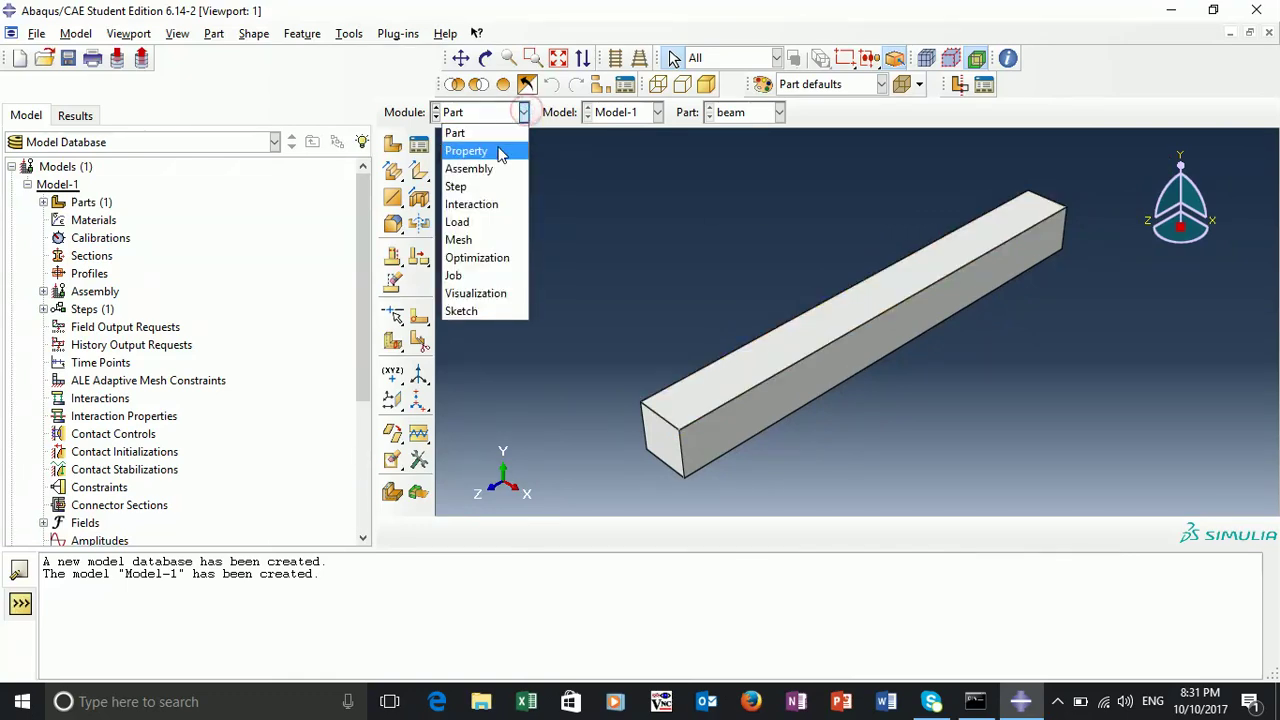
left_click(498, 150)
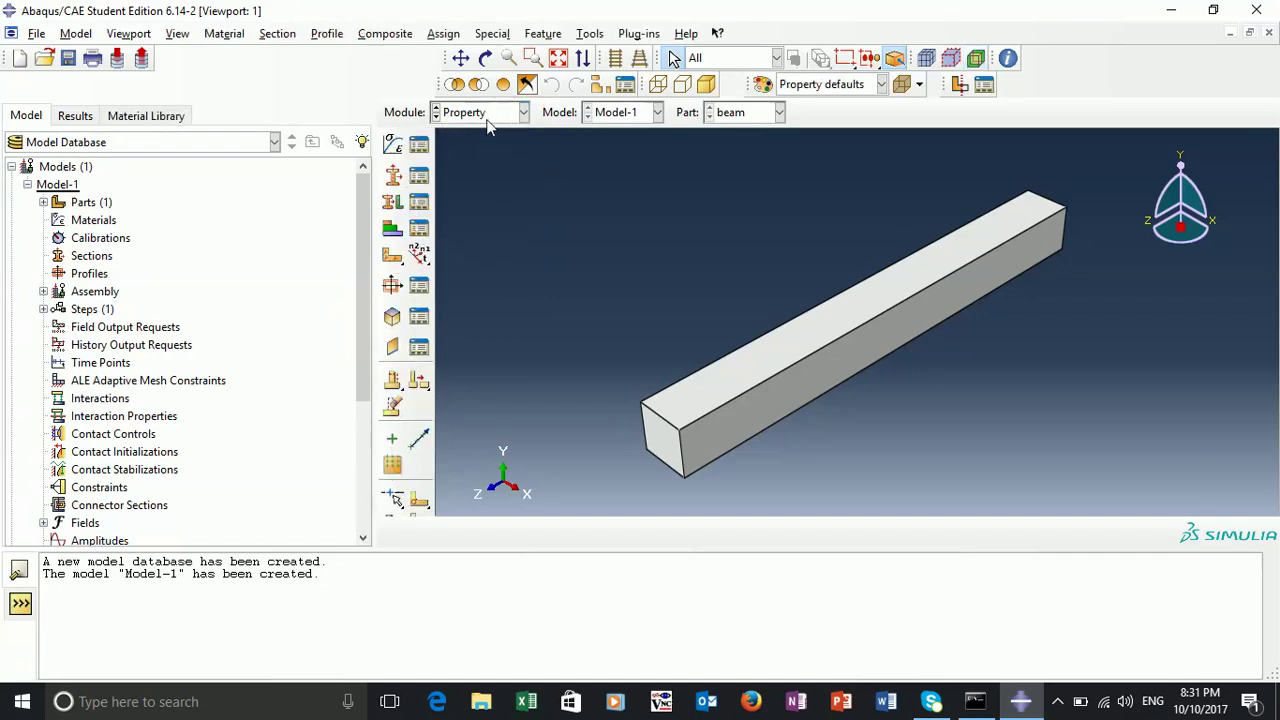
left_click(395, 147)
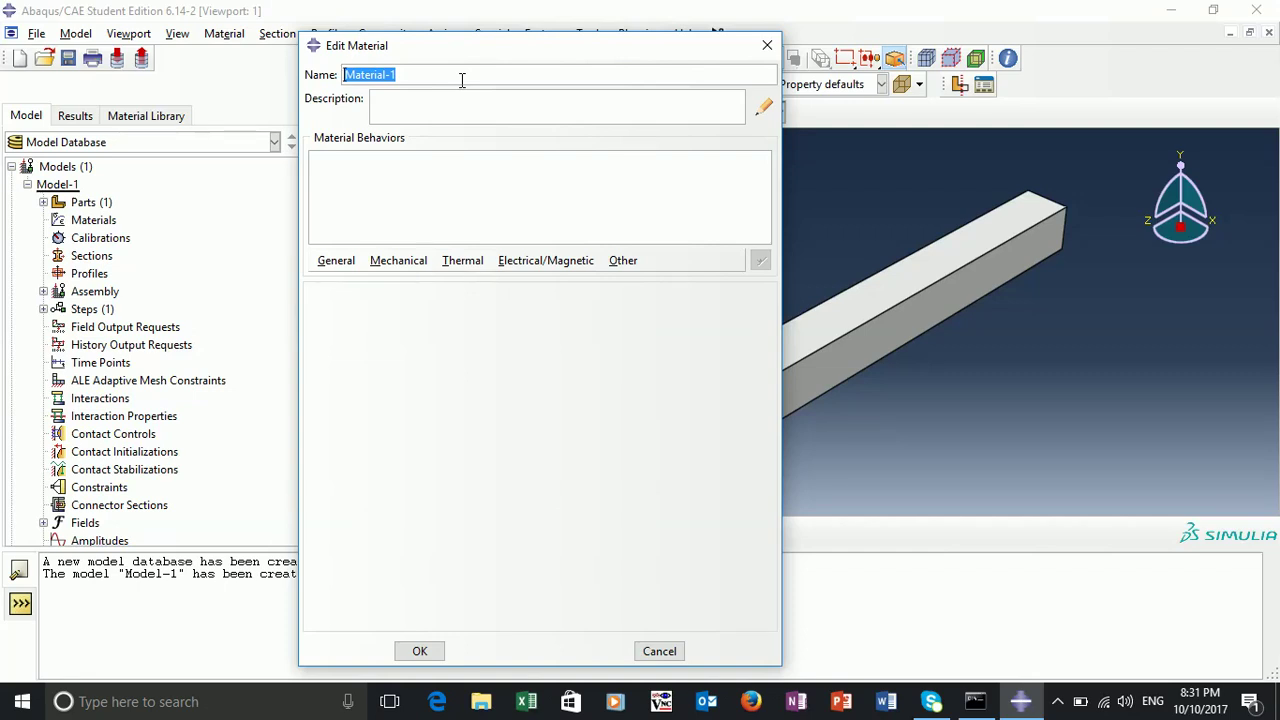
type("myMaterial")
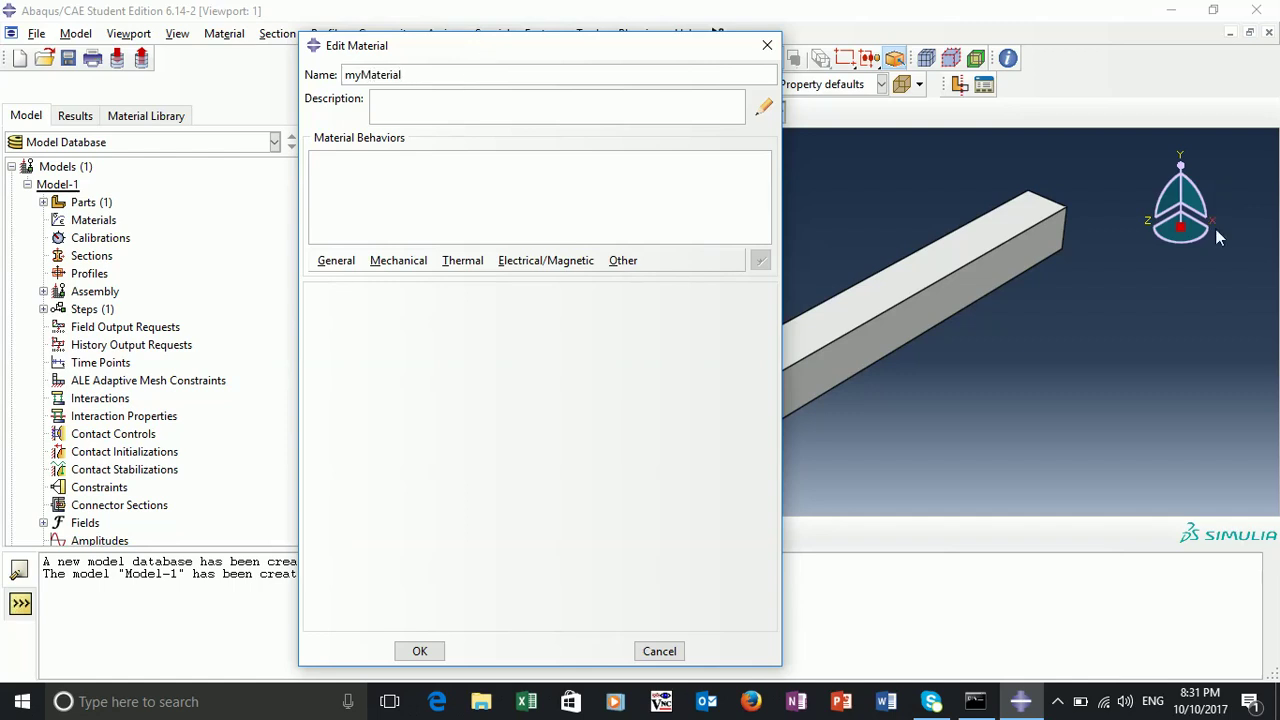
left_click(341, 259)
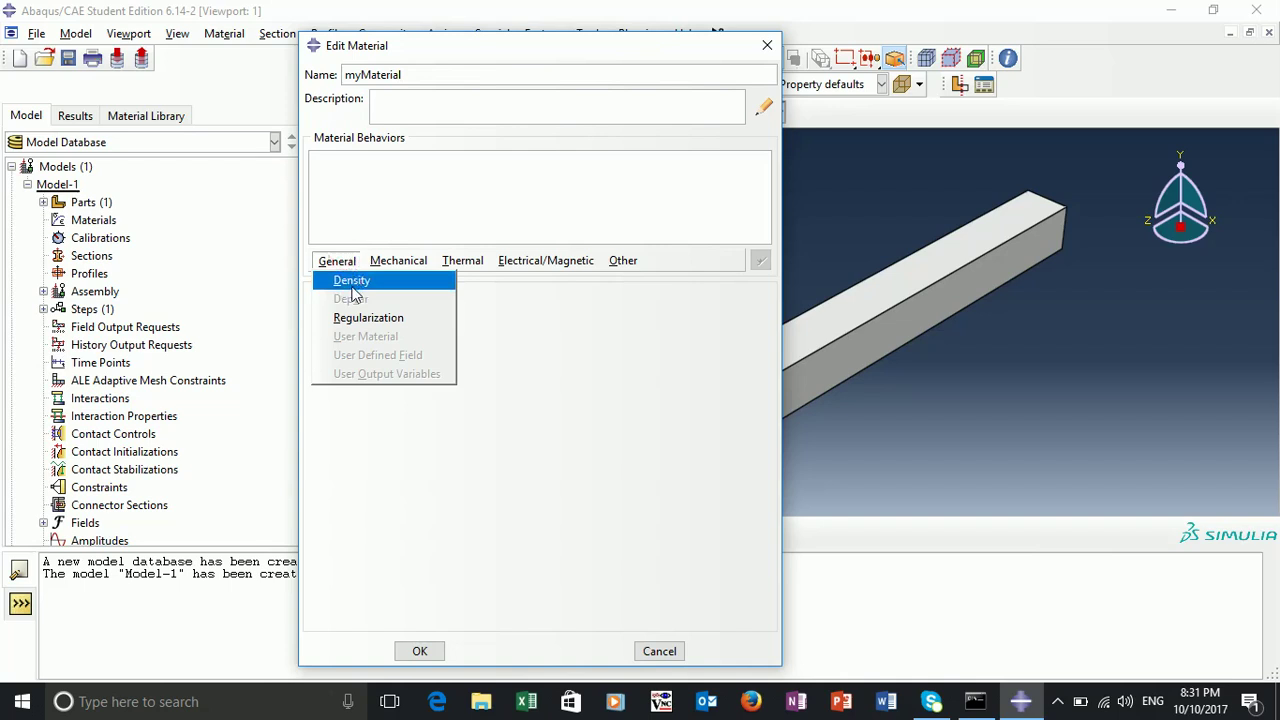
left_click(353, 281)
left_click(374, 444)
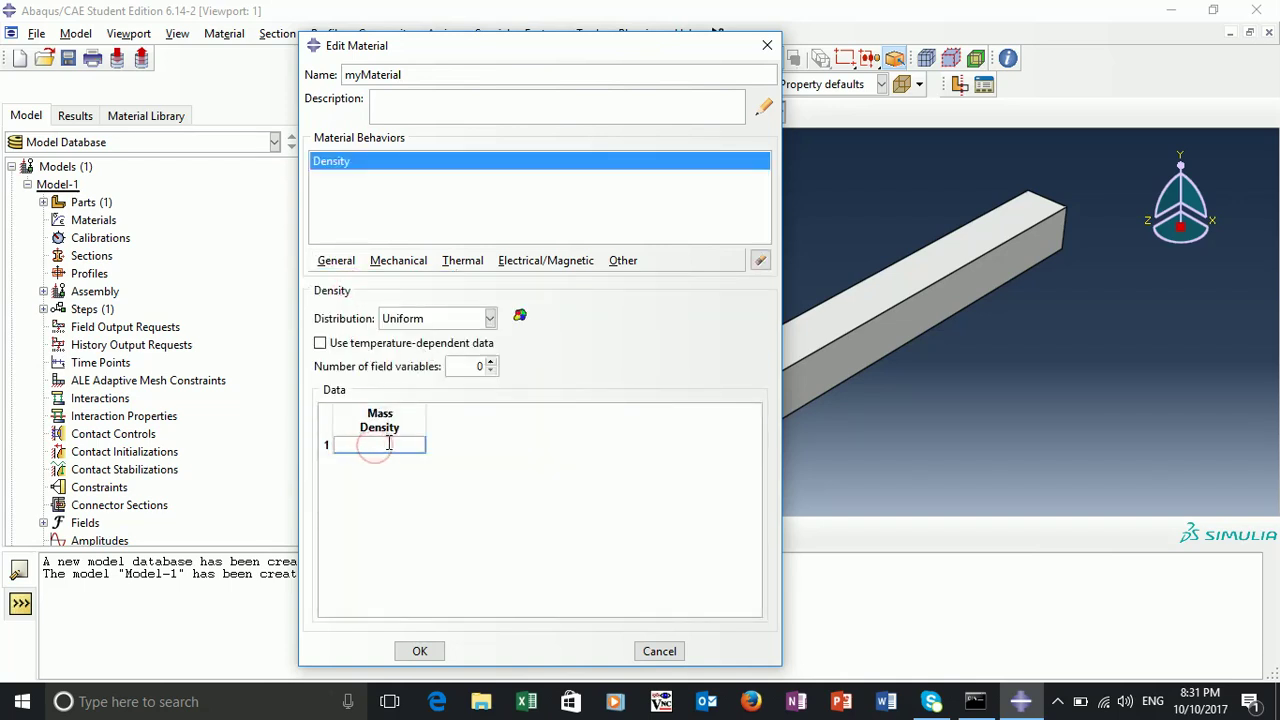
type("7850")
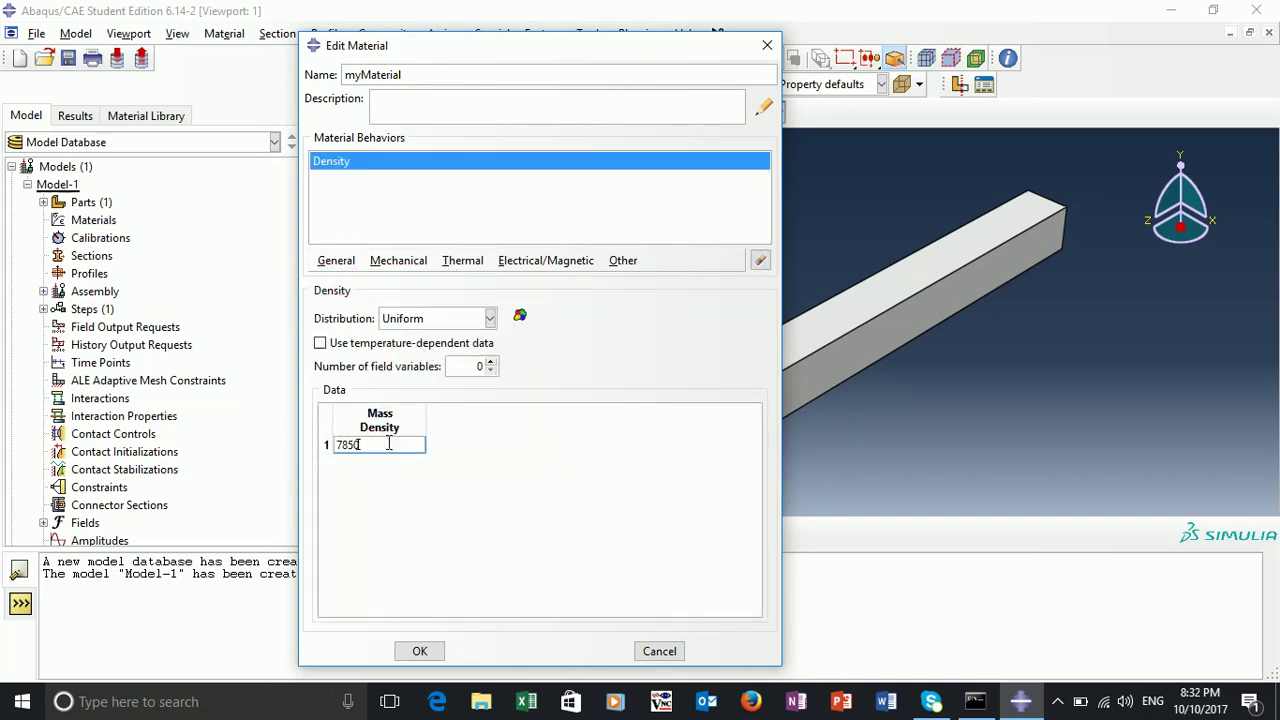
Add isotropic elastic behavior to myMaterial with Young's modulus 100e9 and Poisson's ratio 0.4, and save the material.
left_click(415, 261)
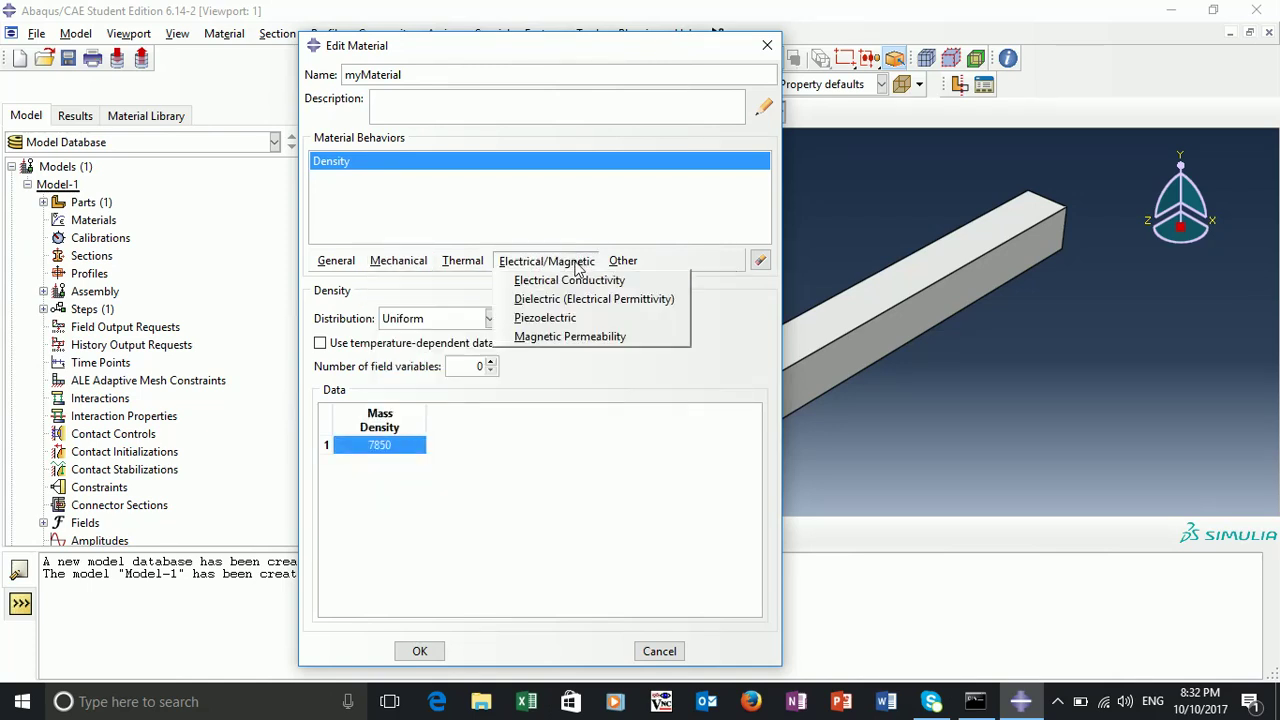
mouse_move(408, 280)
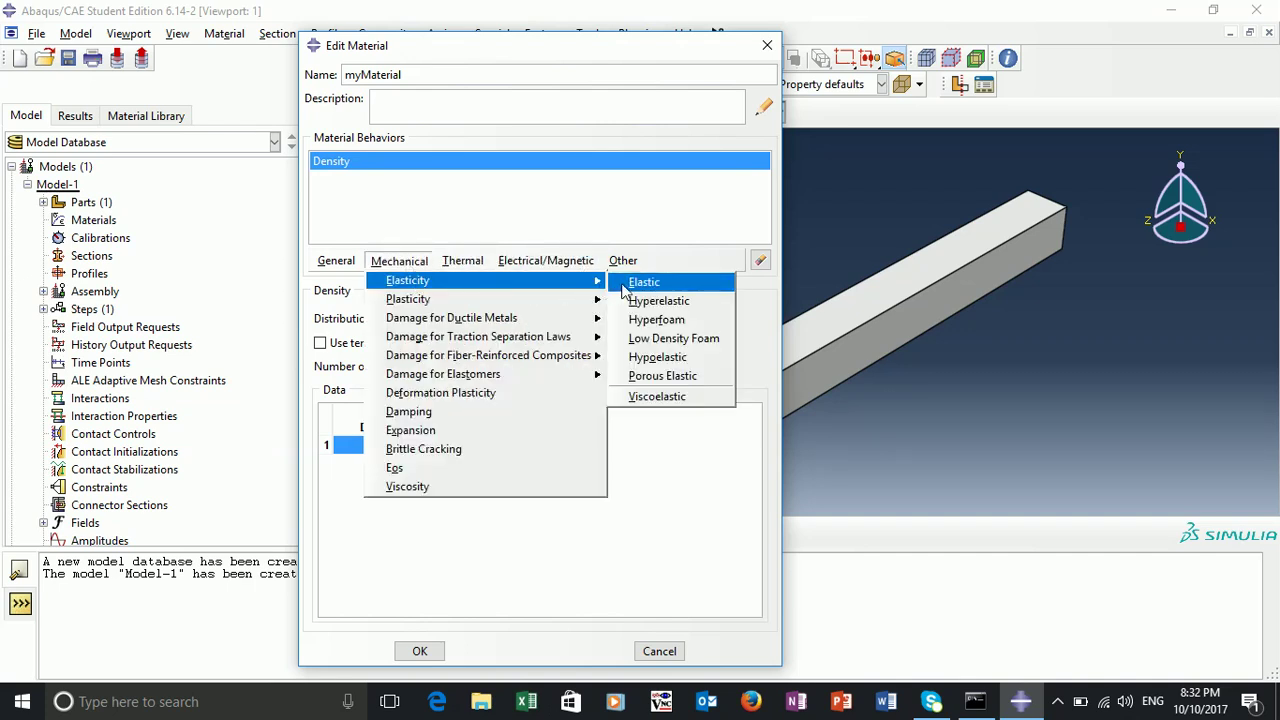
left_click(625, 281)
left_click(383, 513)
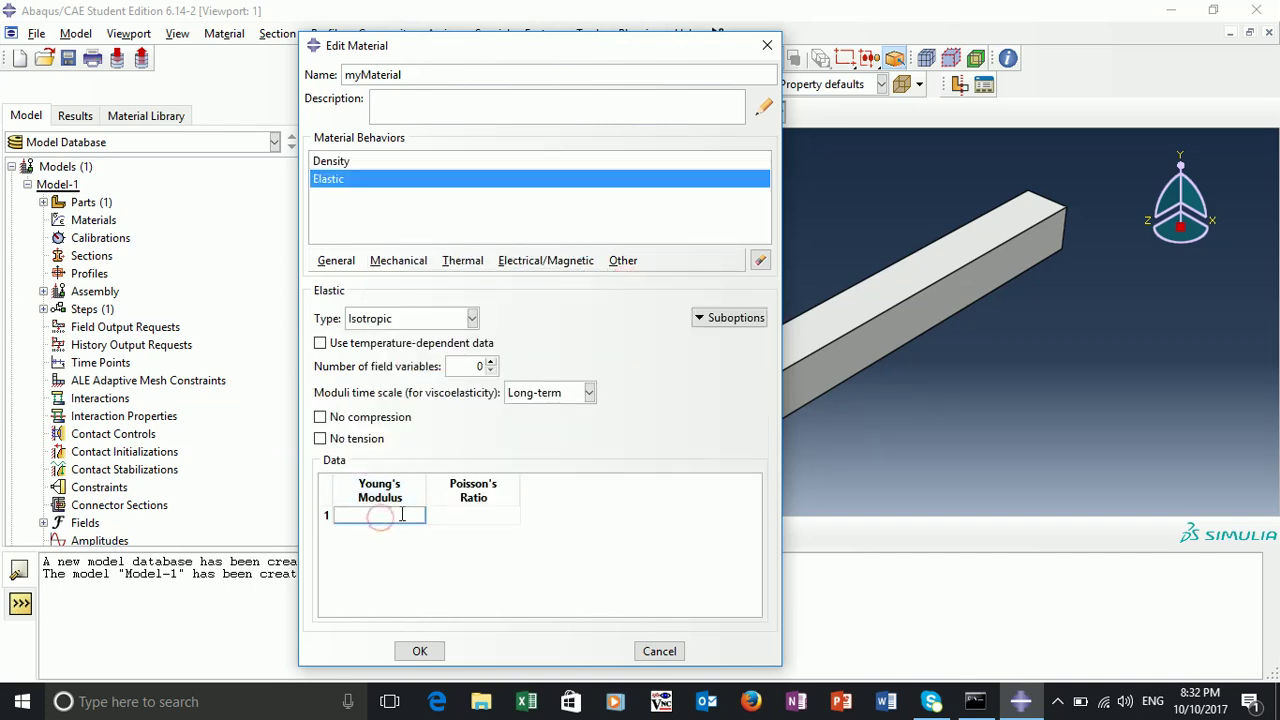
type("100e9")
left_click(450, 515)
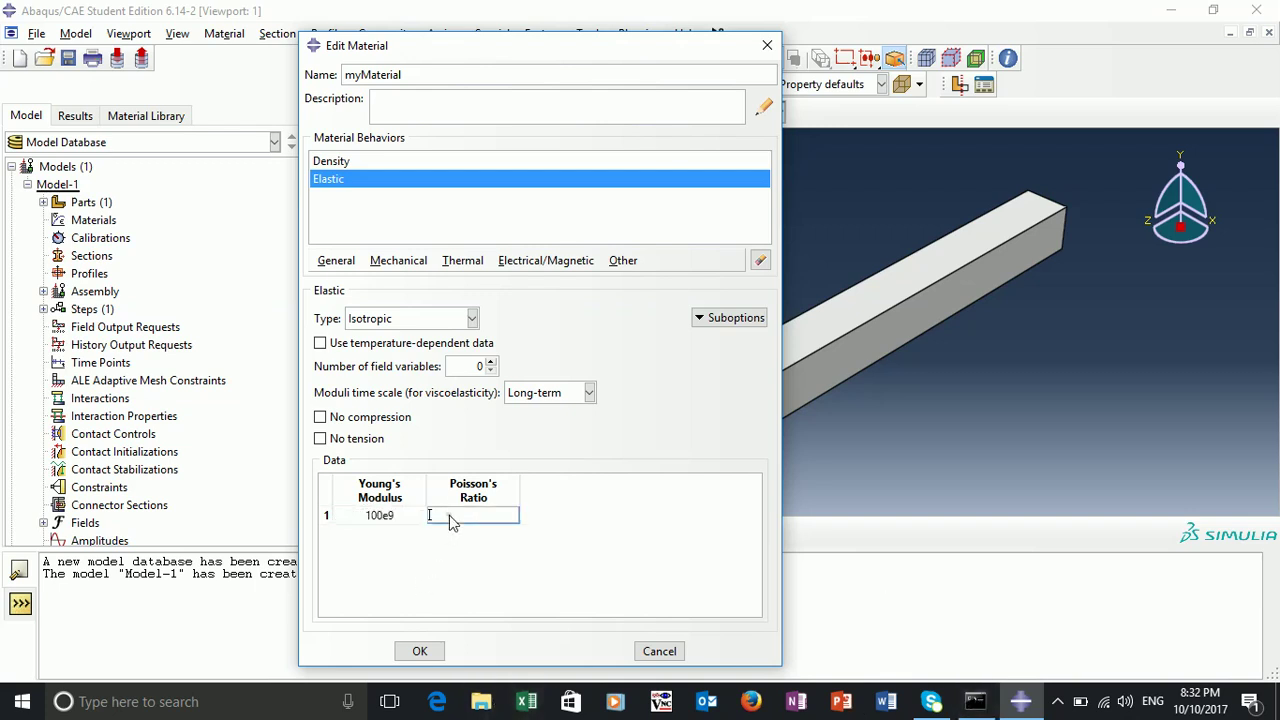
type("0.4")
left_click(420, 652)
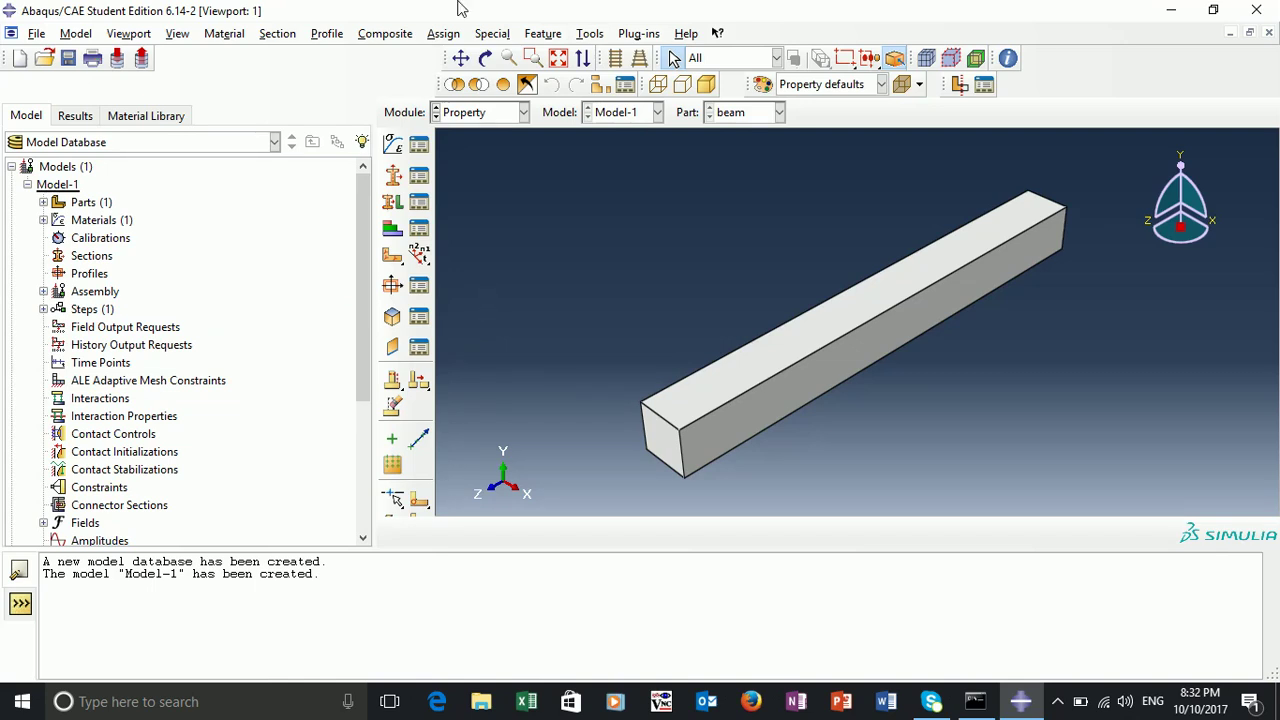
In the Assembly module, create a dependent instance of the beam part.
left_click(511, 114)
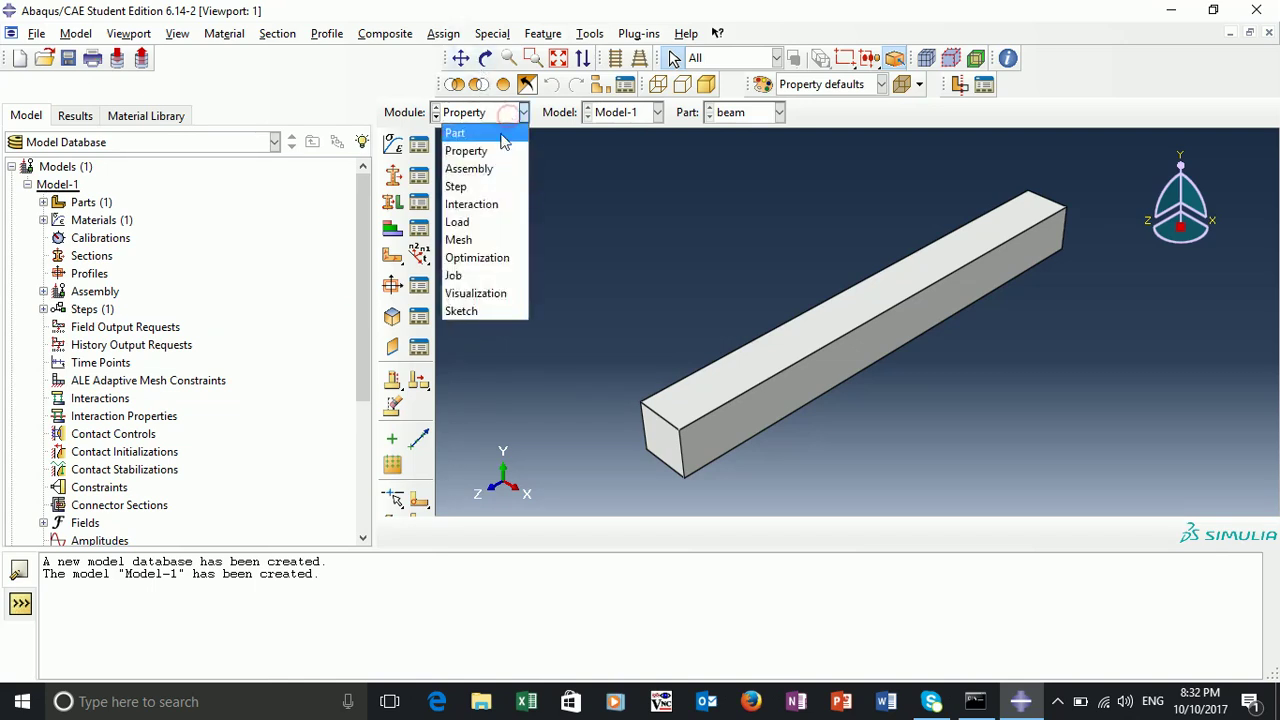
left_click(470, 169)
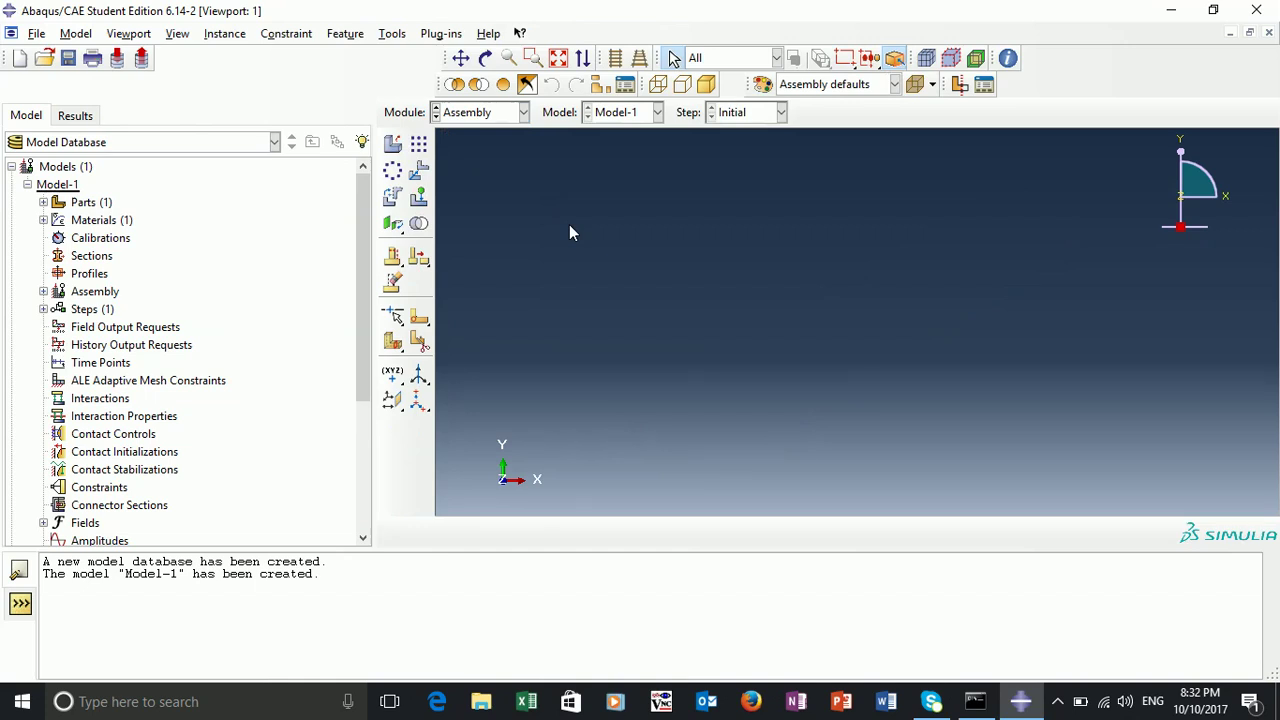
left_click(391, 146)
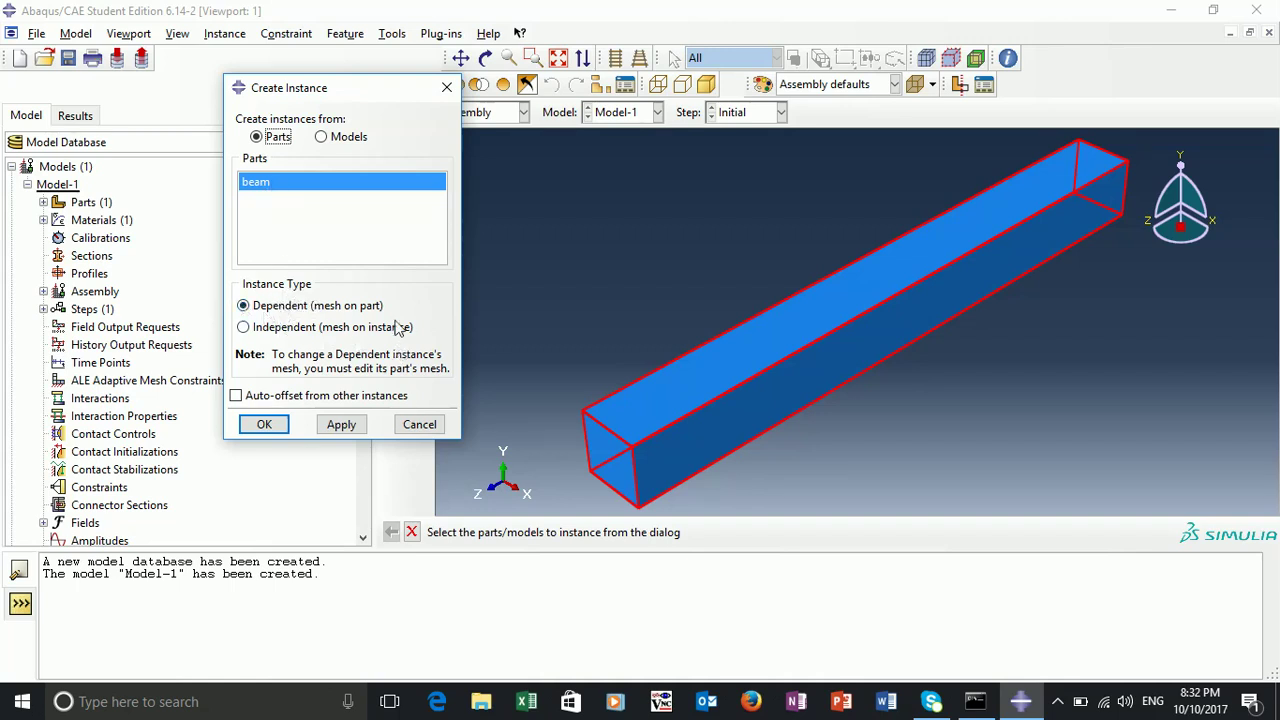
left_click(264, 425)
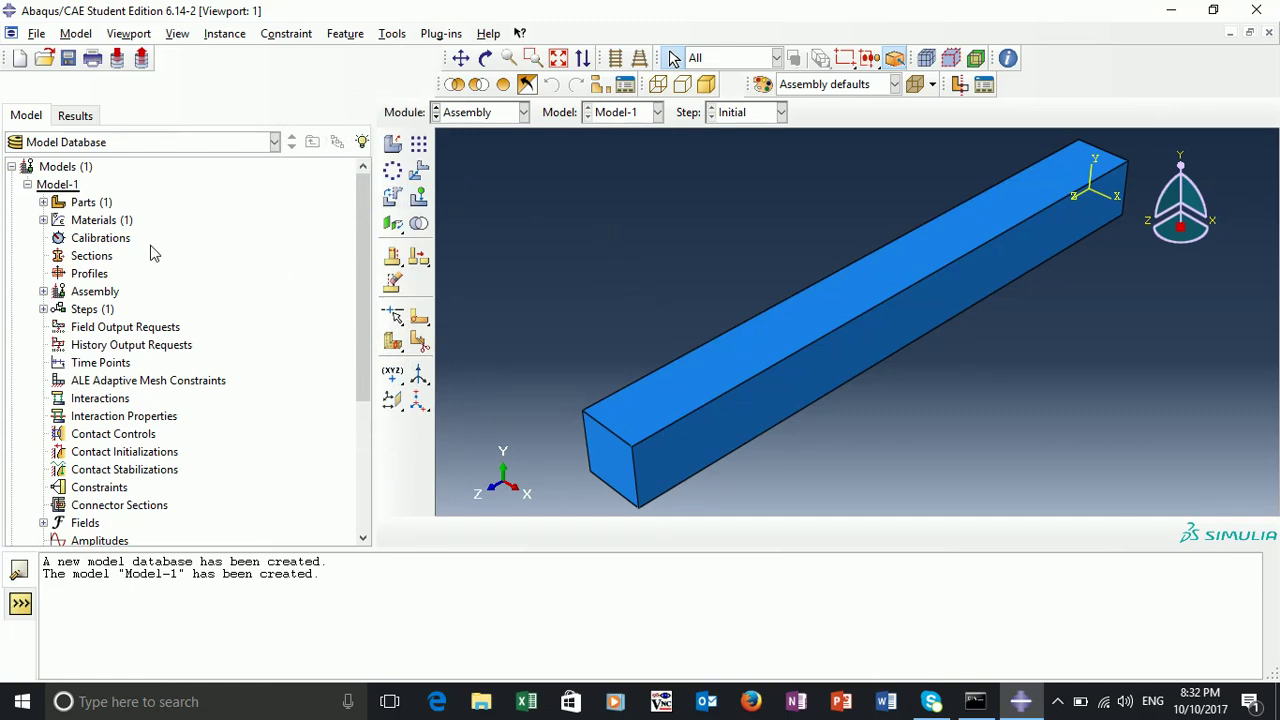
Create a solid, homogeneous section named mySection that uses myMaterial.
double_click(90, 256)
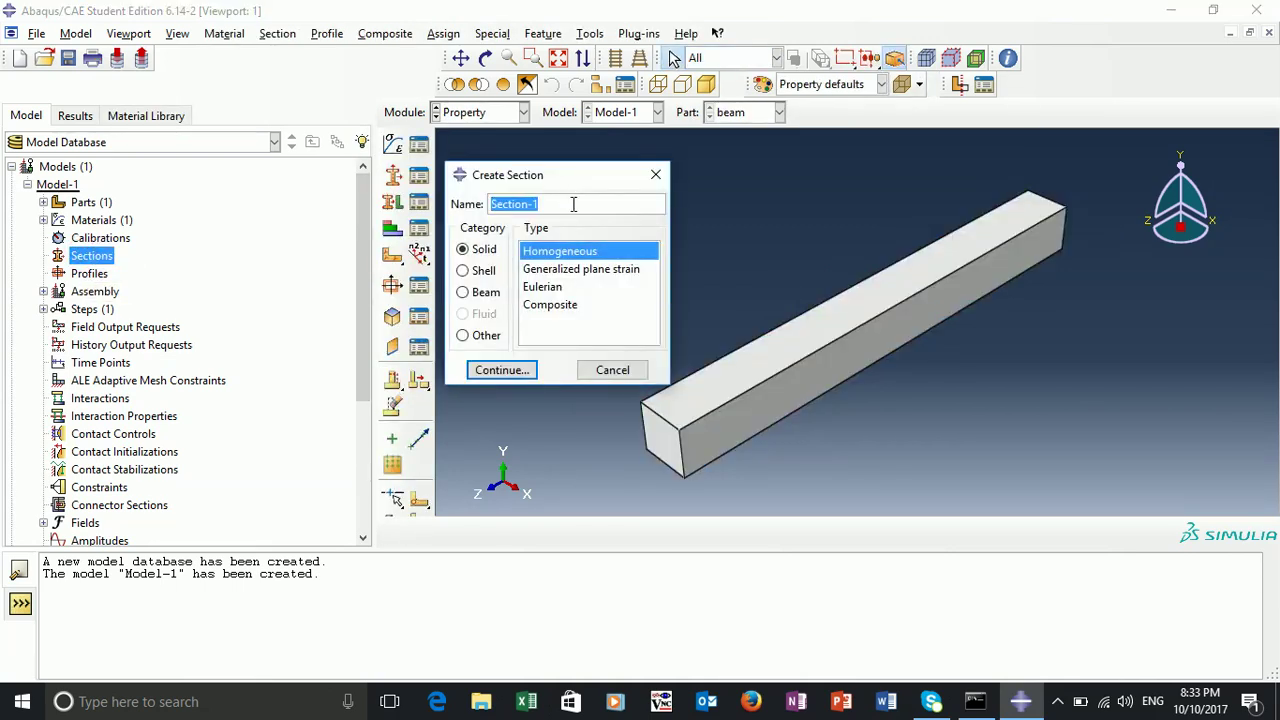
type("mySection")
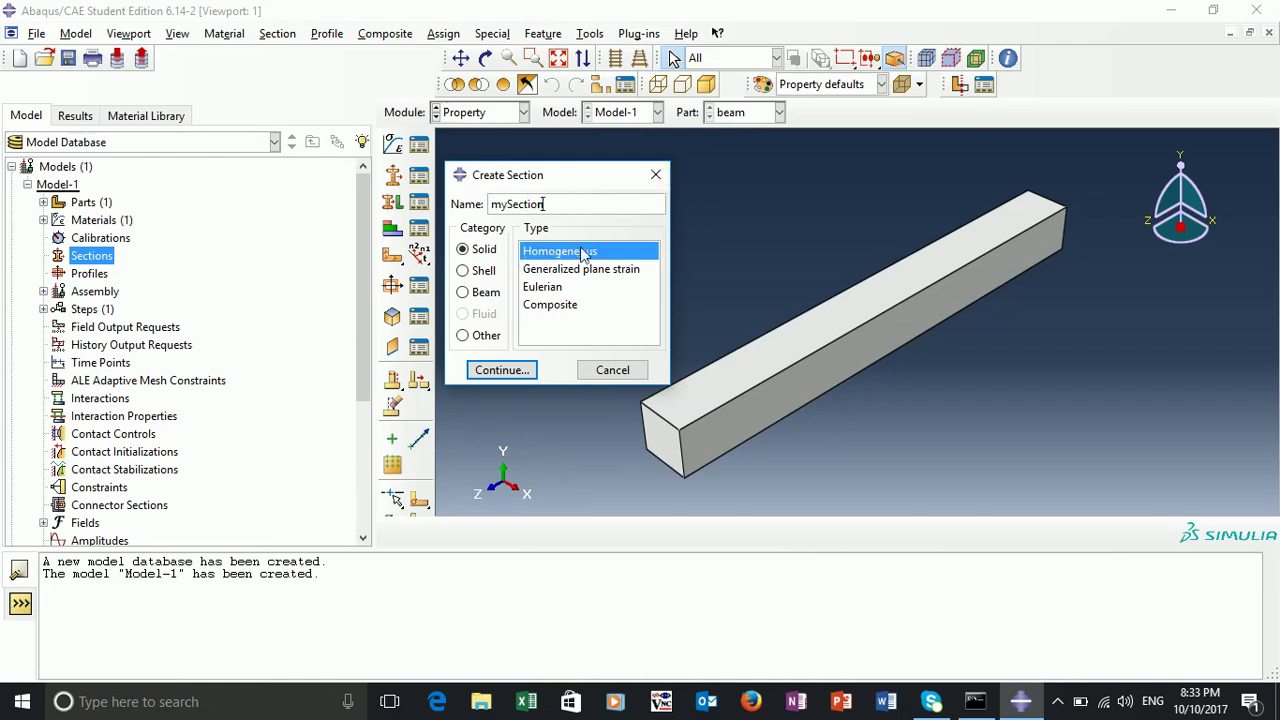
left_click(503, 371)
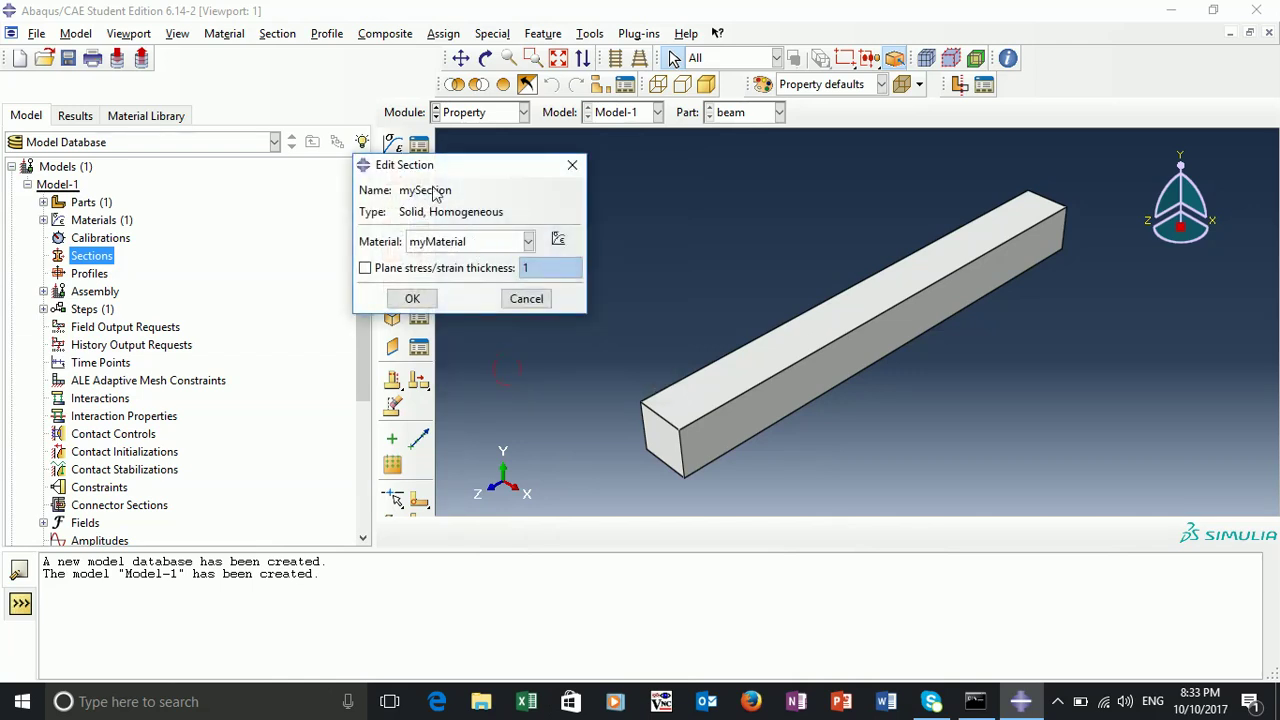
left_click(528, 242)
left_click(478, 266)
left_click(414, 300)
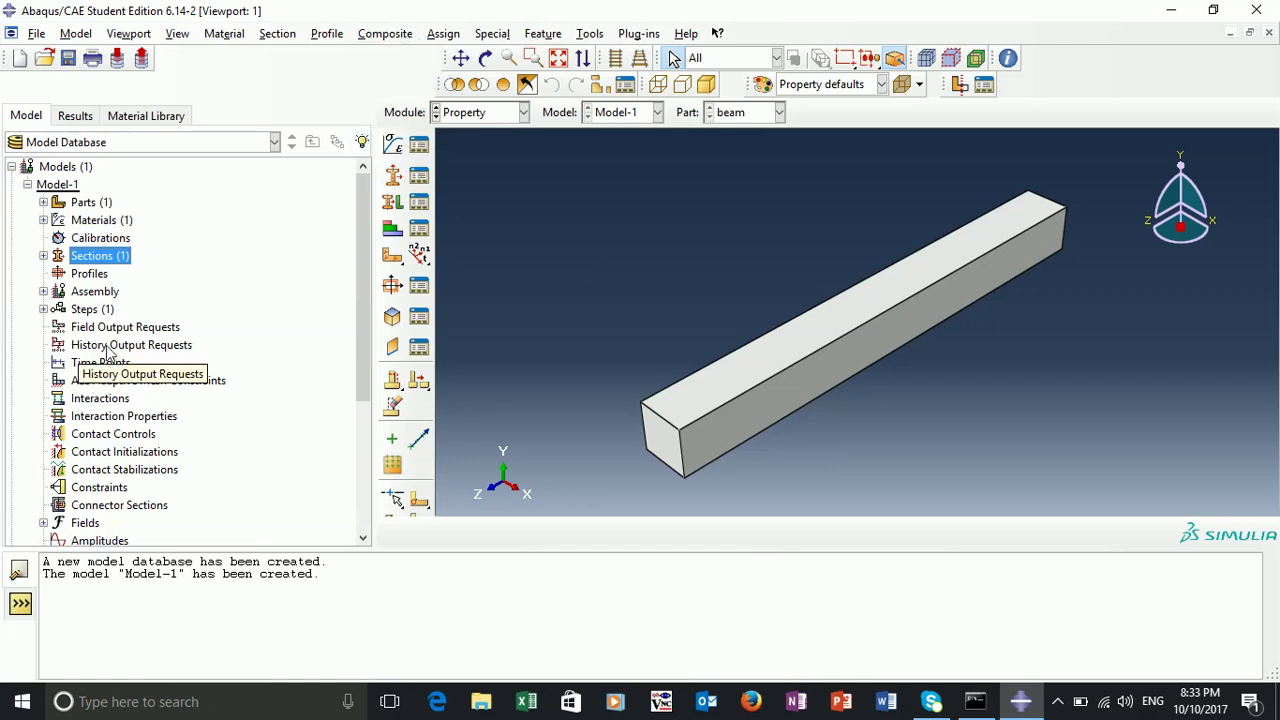
Assign mySection to the entire beam part, creating the region set Set-1 for it.
left_click(43, 202)
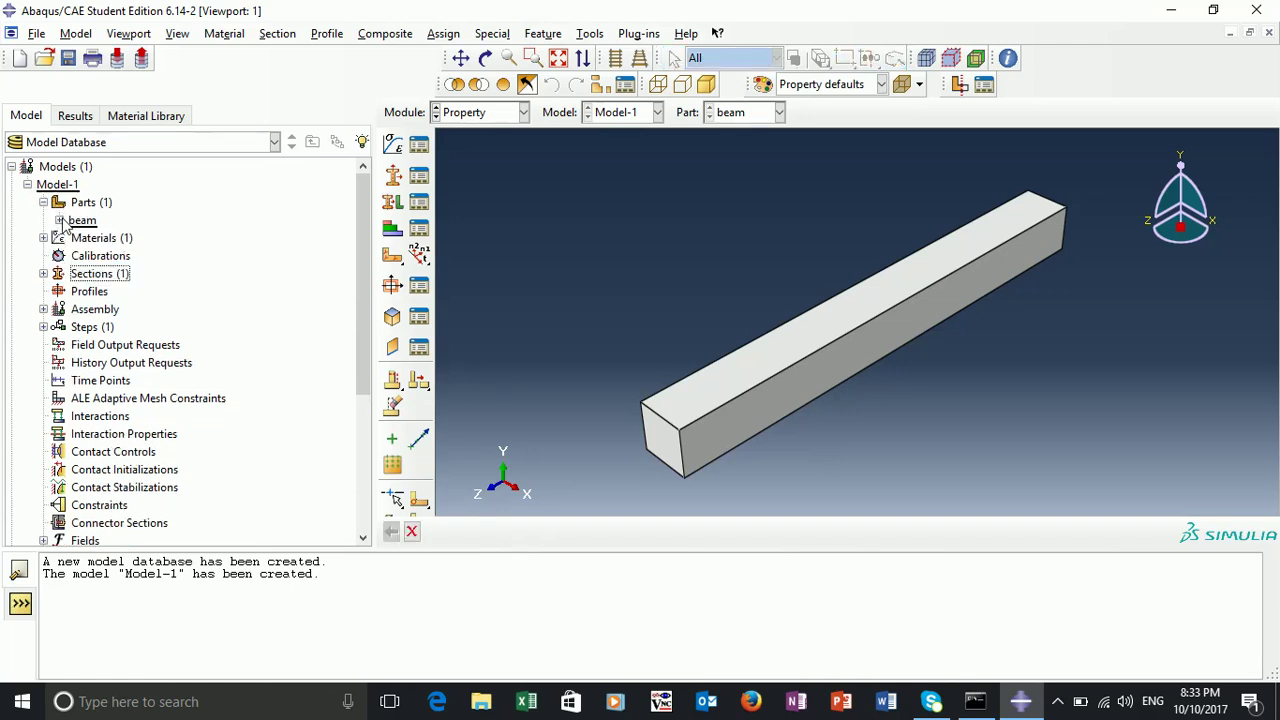
left_click(60, 221)
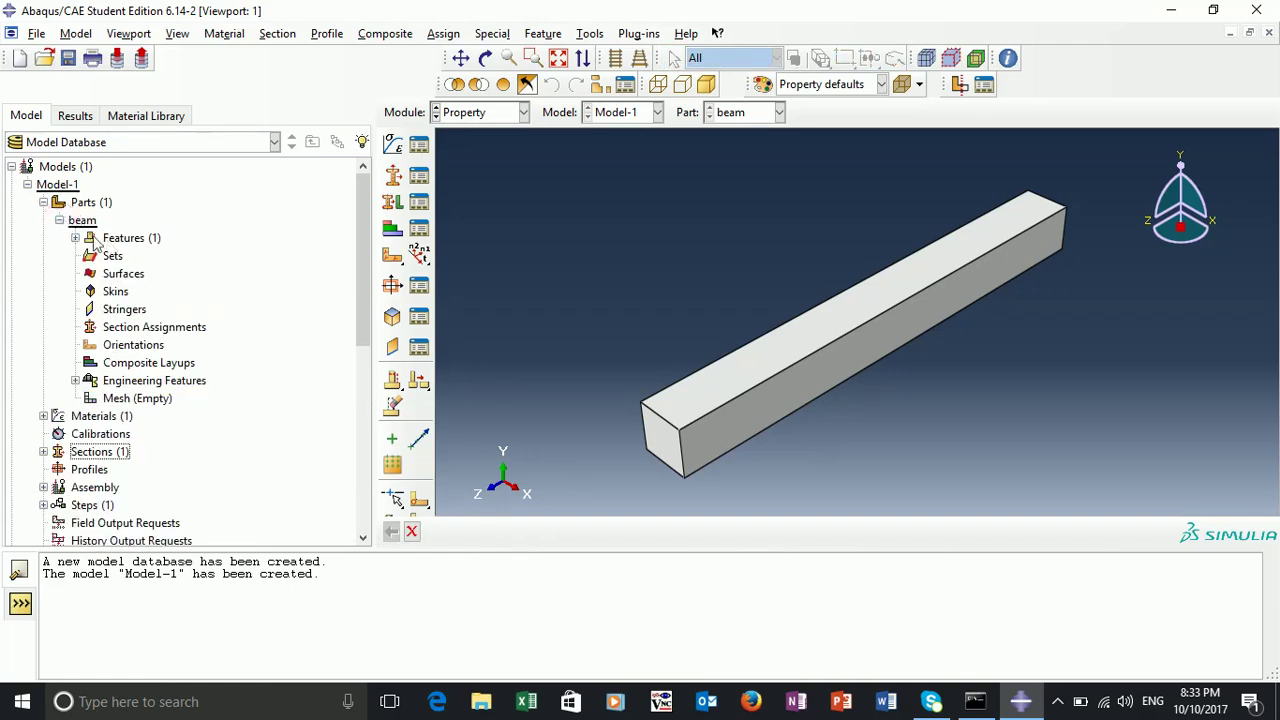
double_click(142, 330)
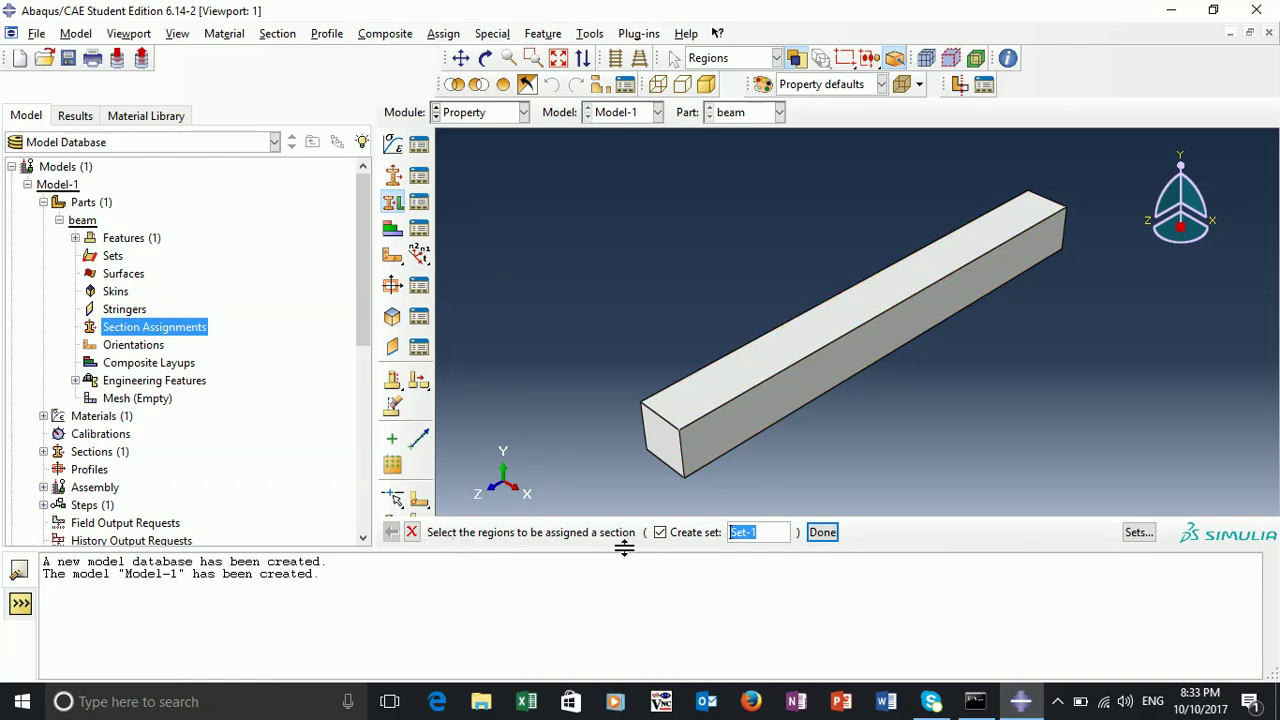
left_click(810, 342)
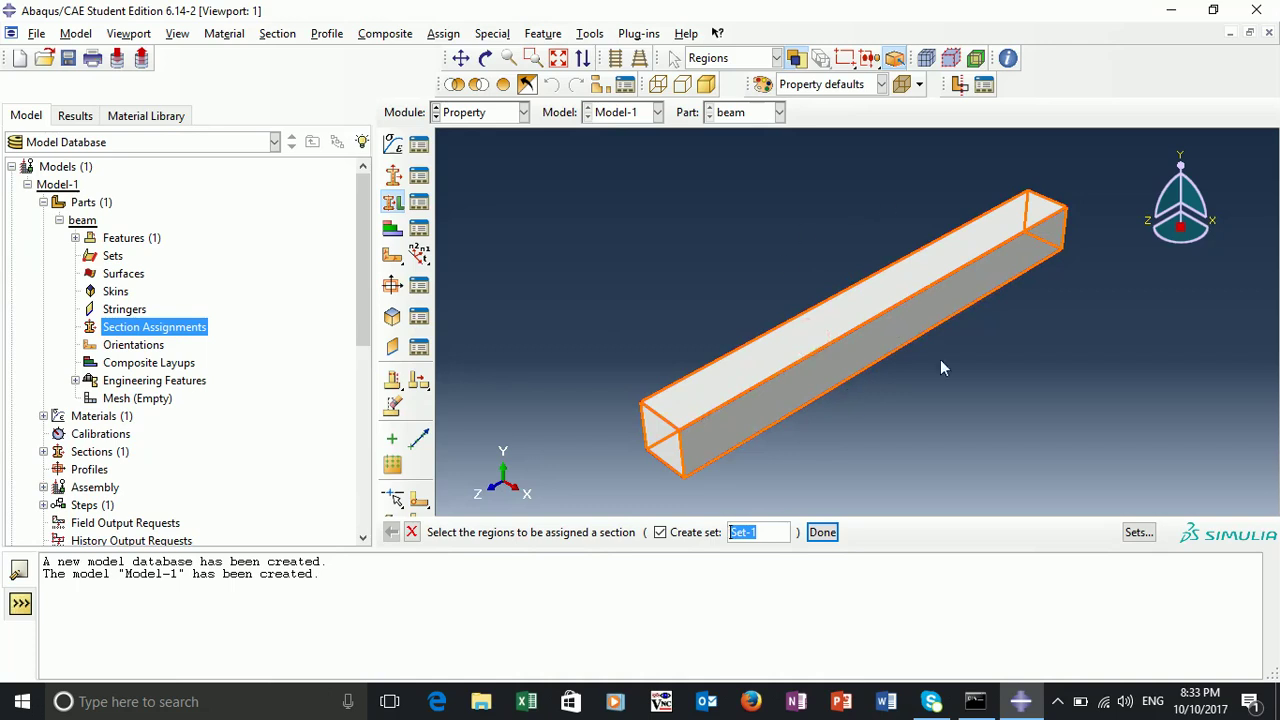
left_click(822, 532)
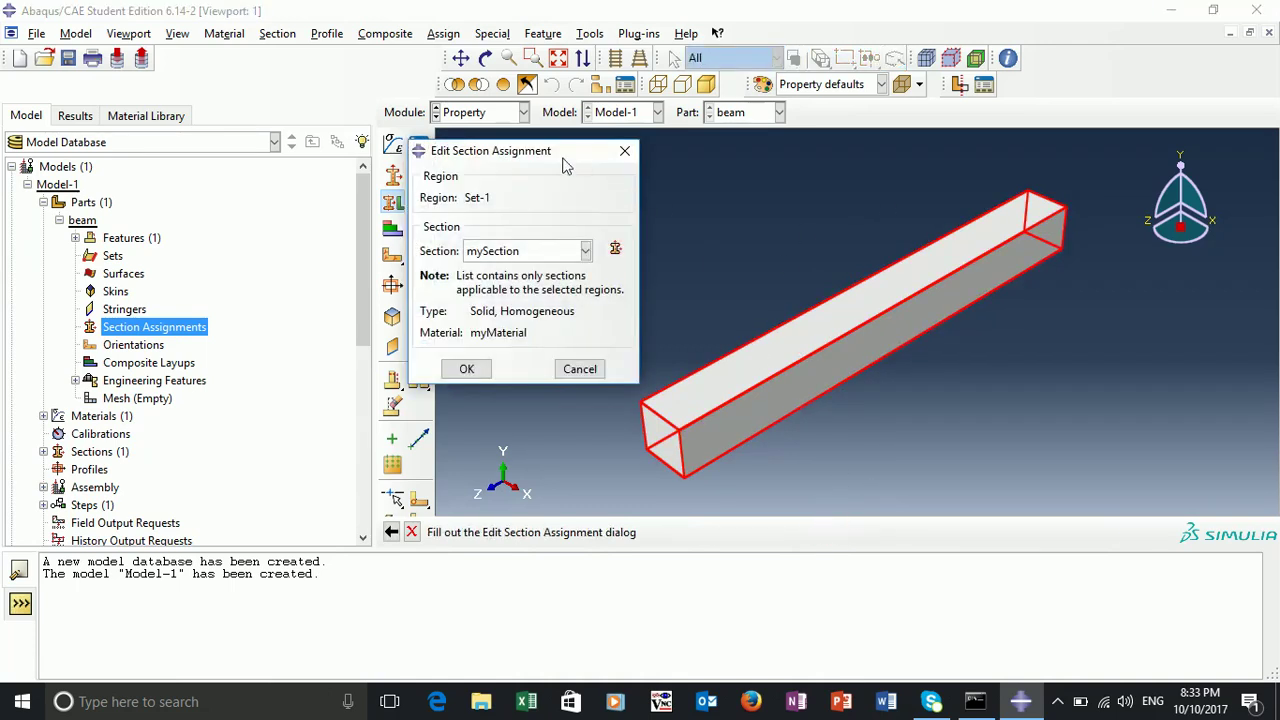
left_click_drag(536, 158, 595, 164)
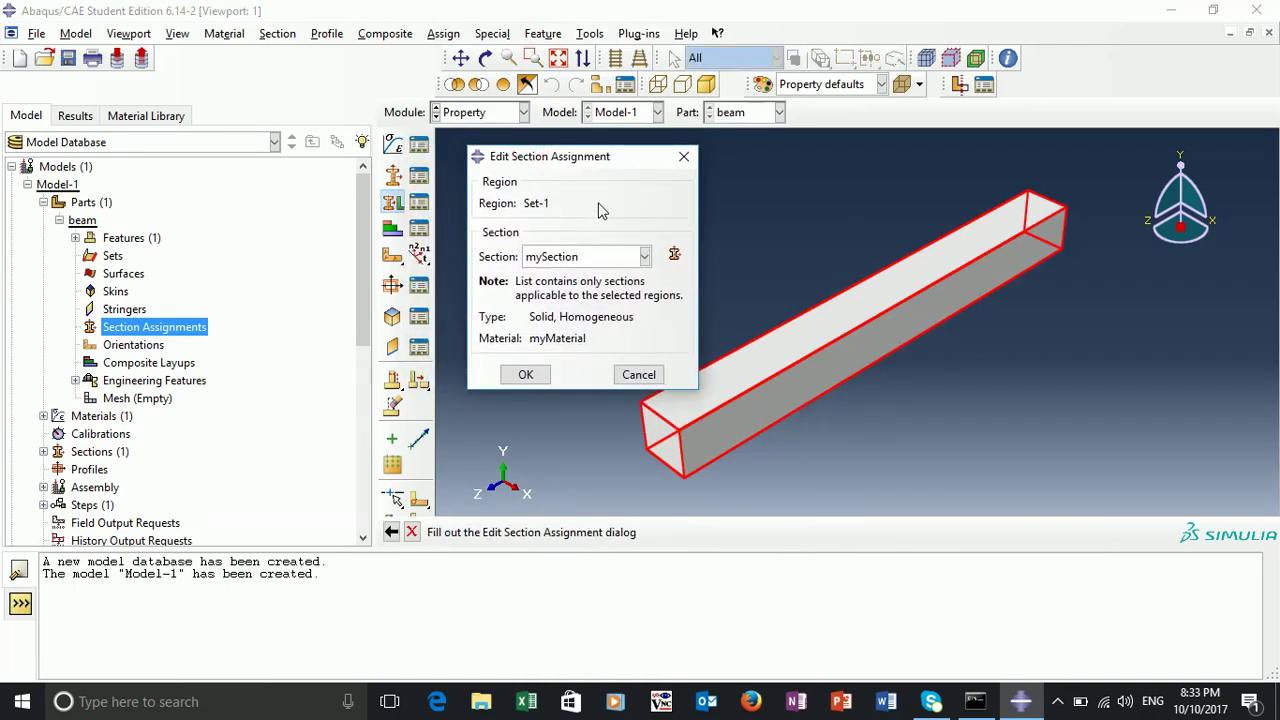
left_click(644, 256)
left_click(585, 280)
left_click(524, 378)
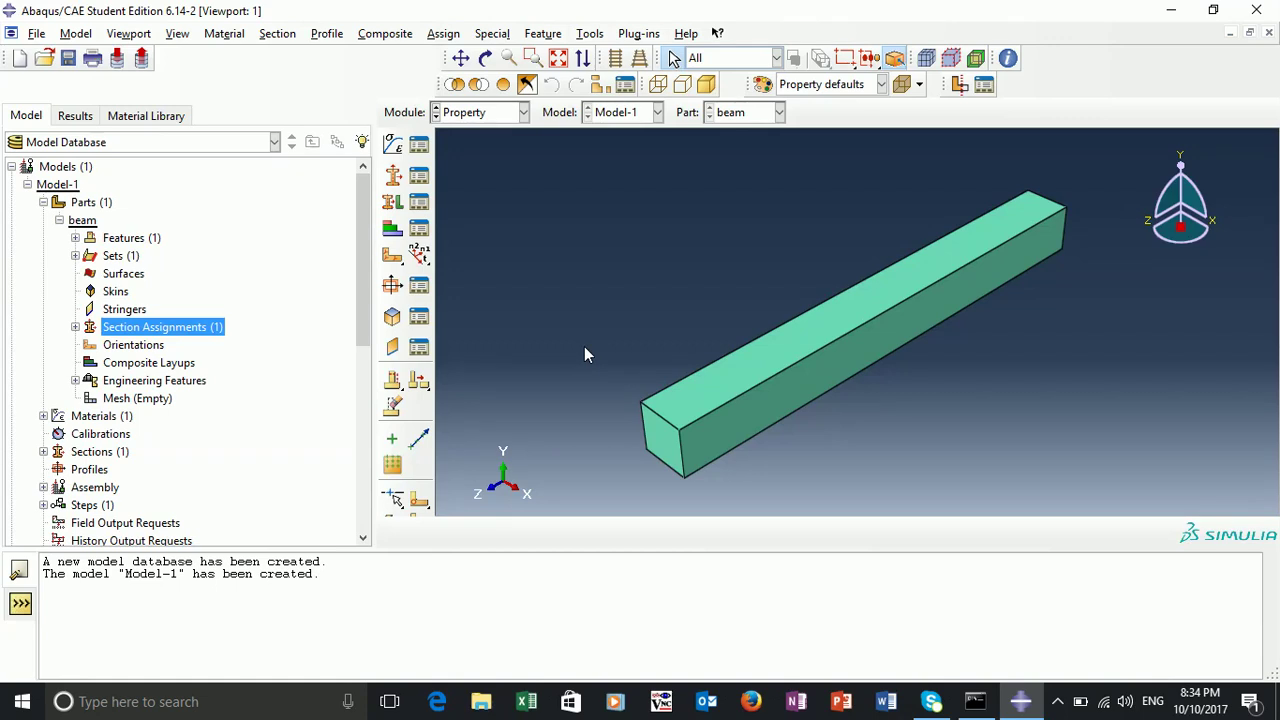
In the Step module, create a Static, General step named loading after Initial, with the description "A loading Step".
left_click(523, 112)
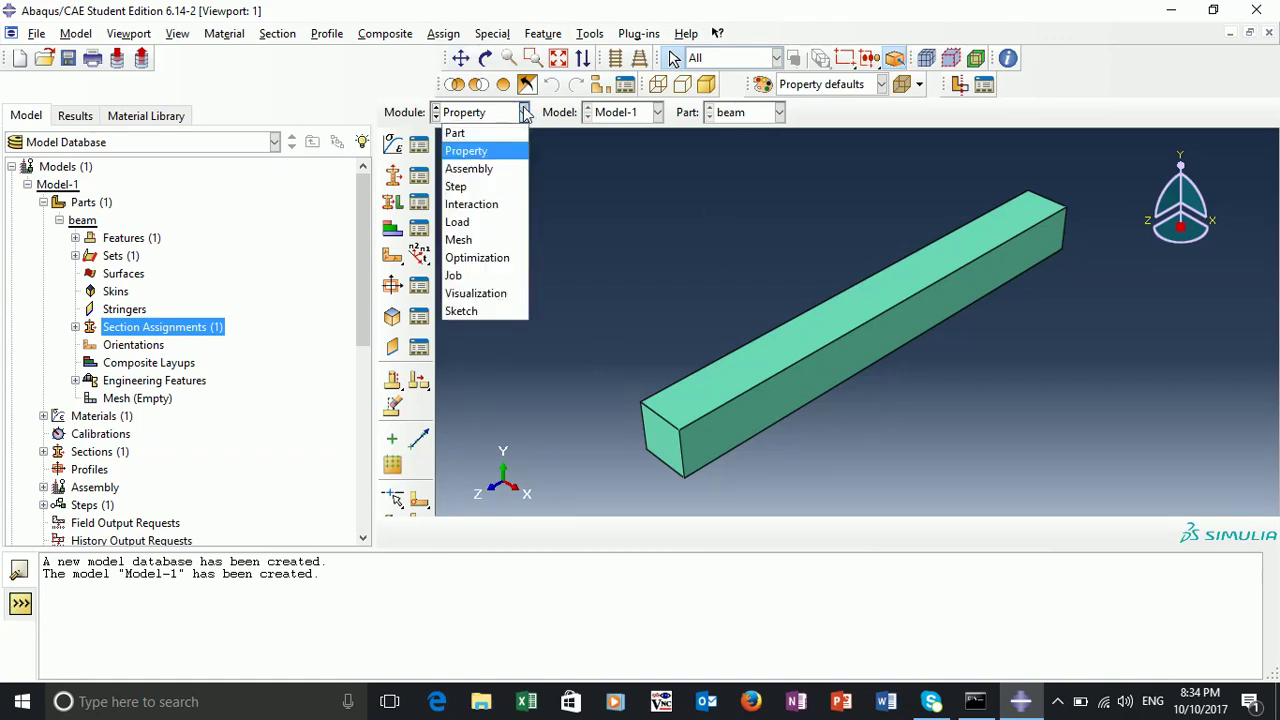
left_click(481, 187)
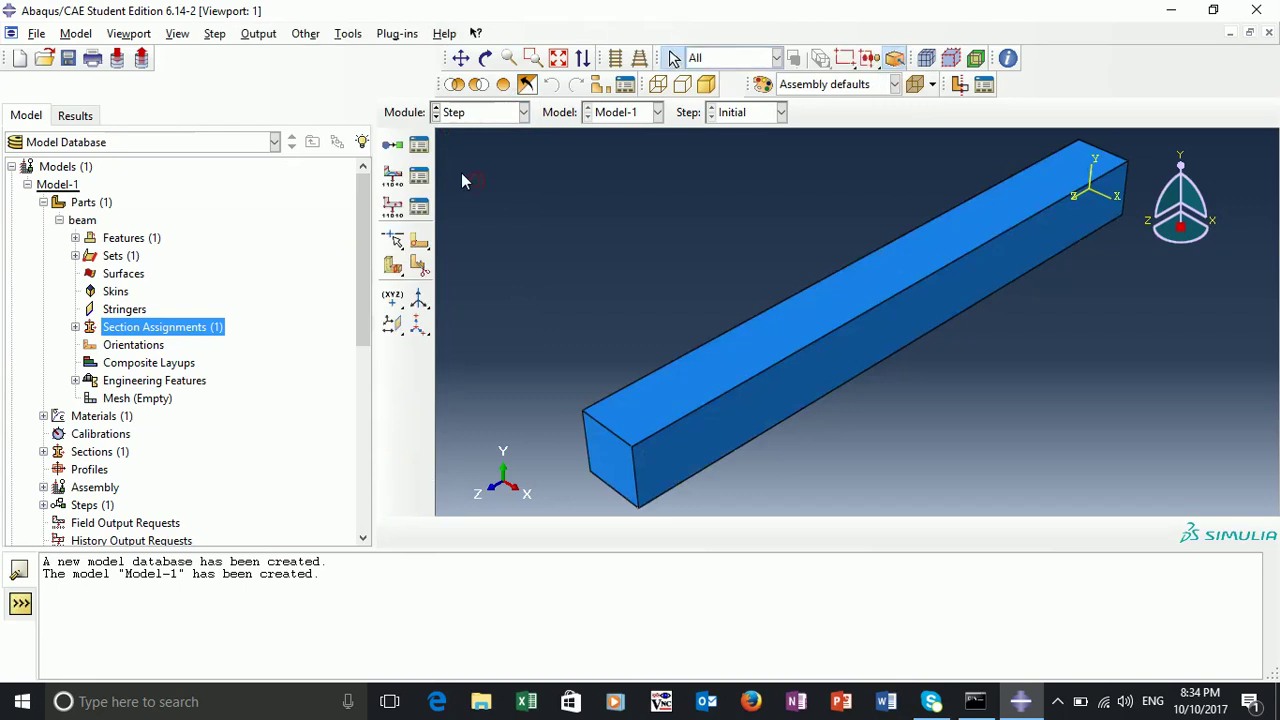
left_click(392, 147)
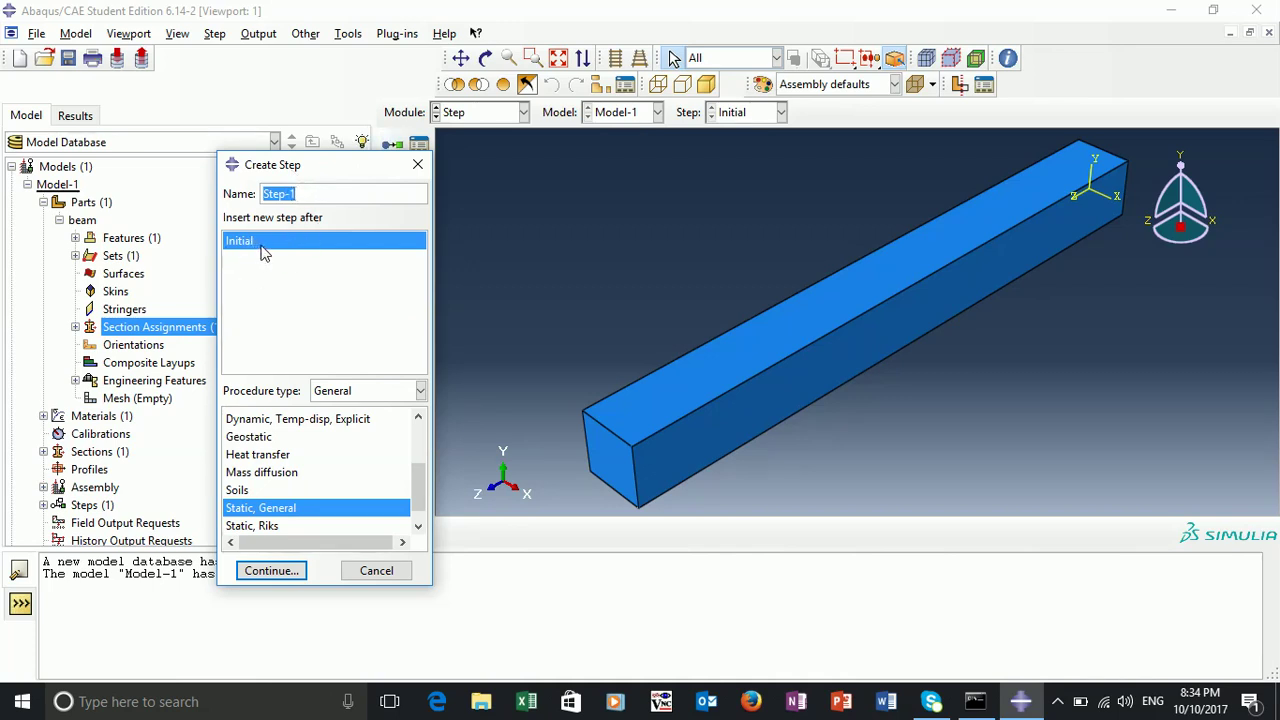
left_click_drag(318, 186, 222, 192)
key("BackSpace")
type("loading")
left_click(288, 572)
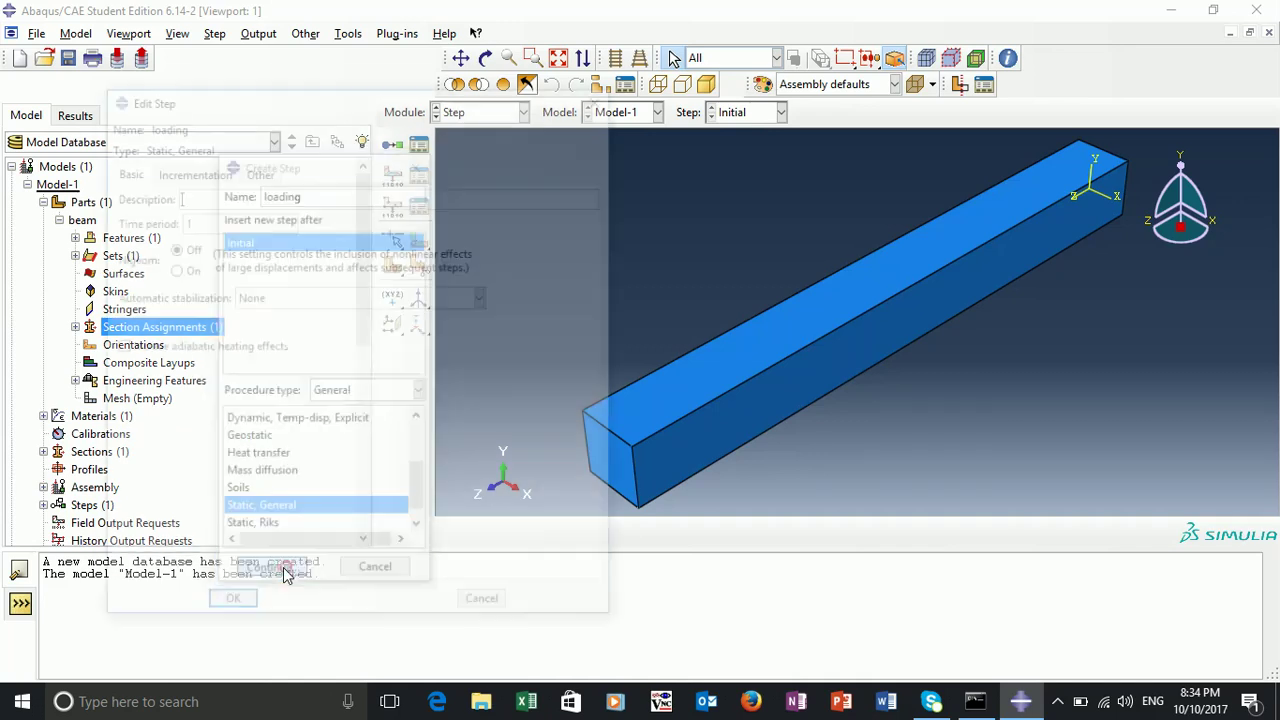
left_click_drag(258, 96, 302, 68)
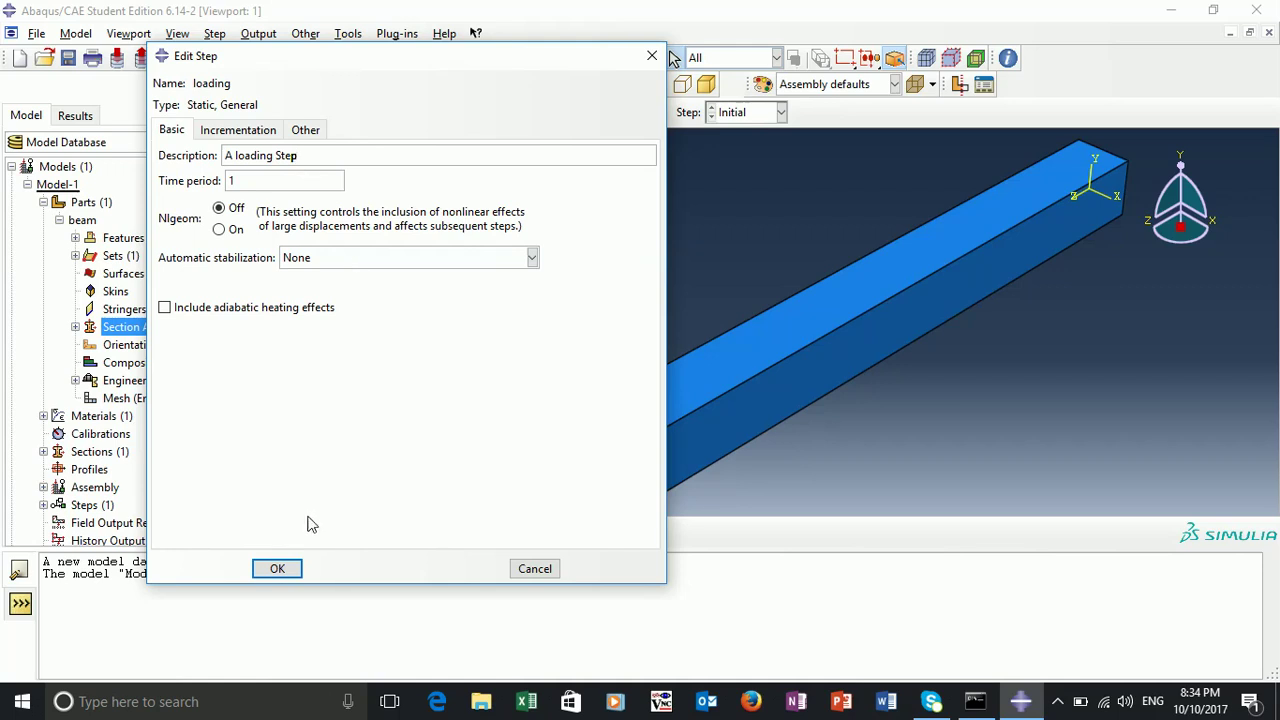
left_click(277, 569)
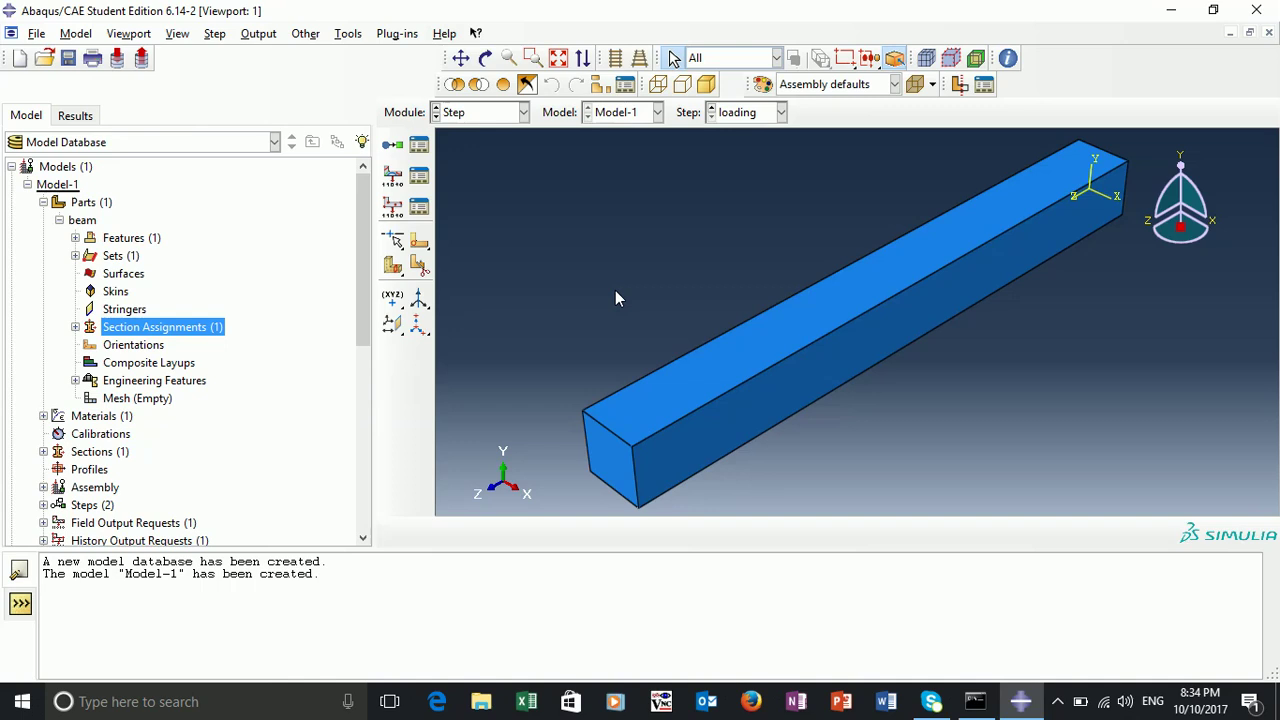
In the Load module, start a mechanical Symmetry/Antisymmetry/Encastre boundary condition named fixedEnd in the Initial step.
left_click(523, 113)
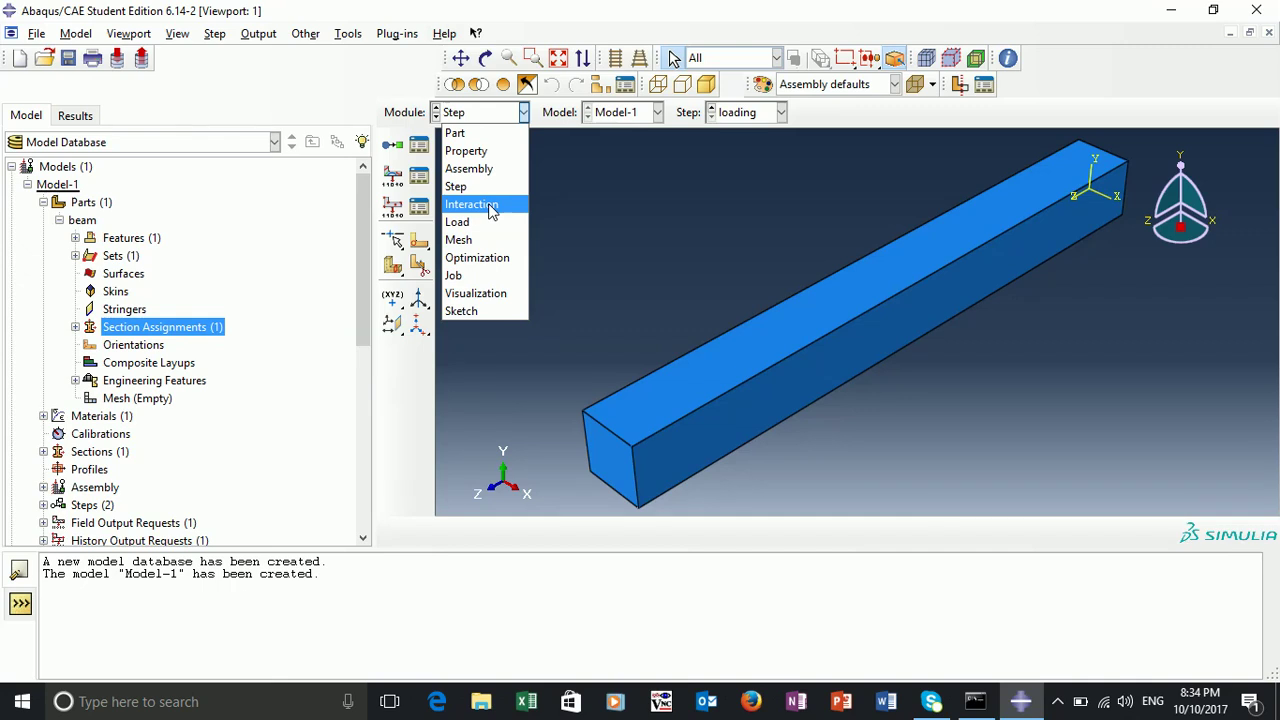
left_click(458, 222)
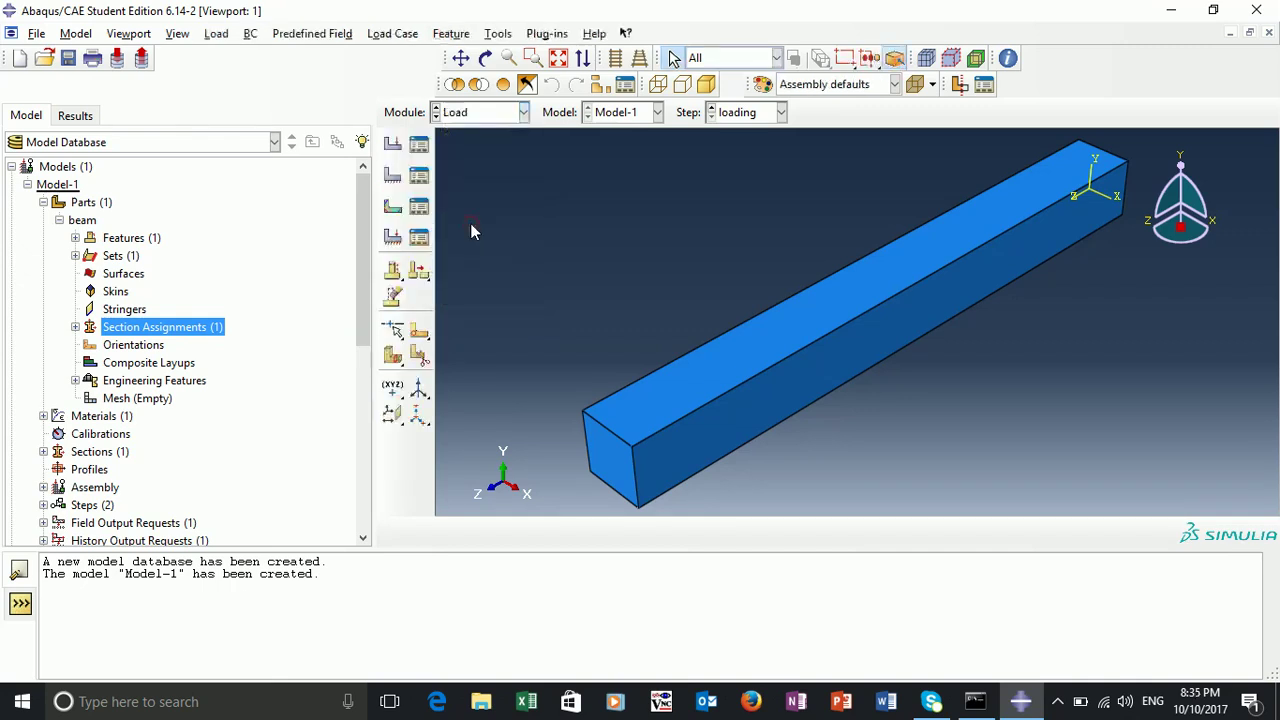
left_click(392, 176)
left_click_drag(311, 134, 370, 115)
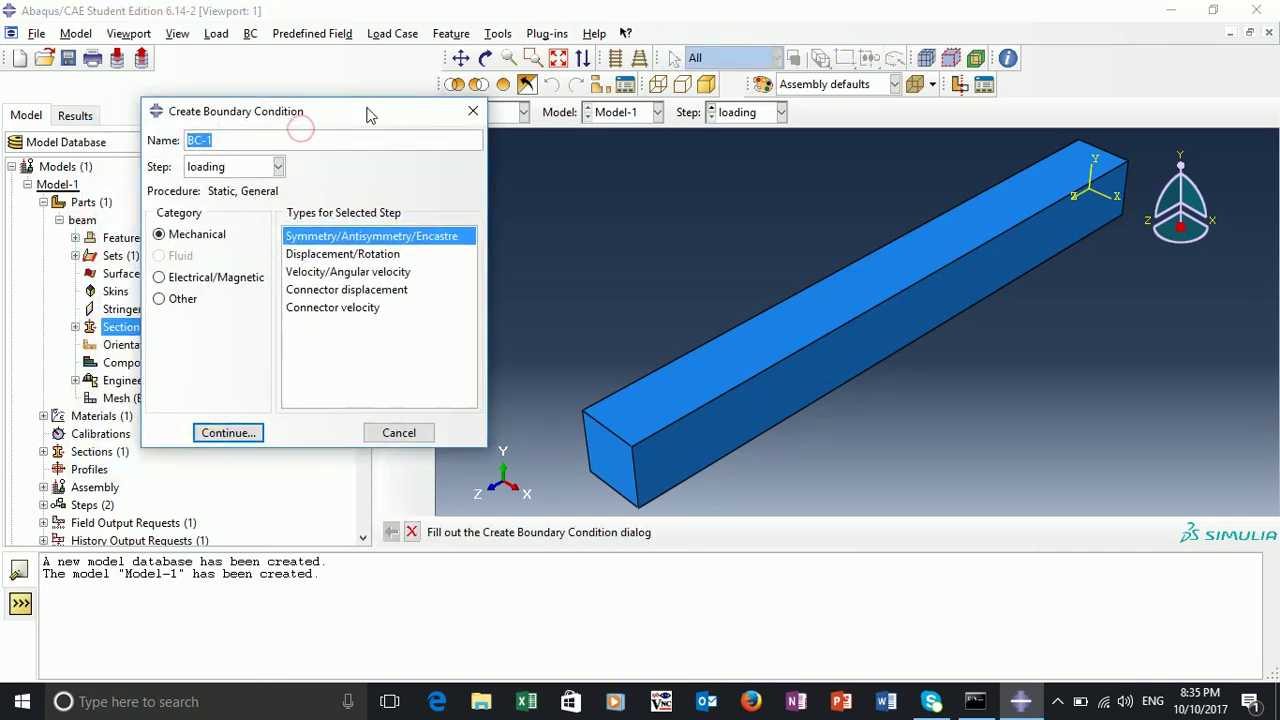
type("fix")
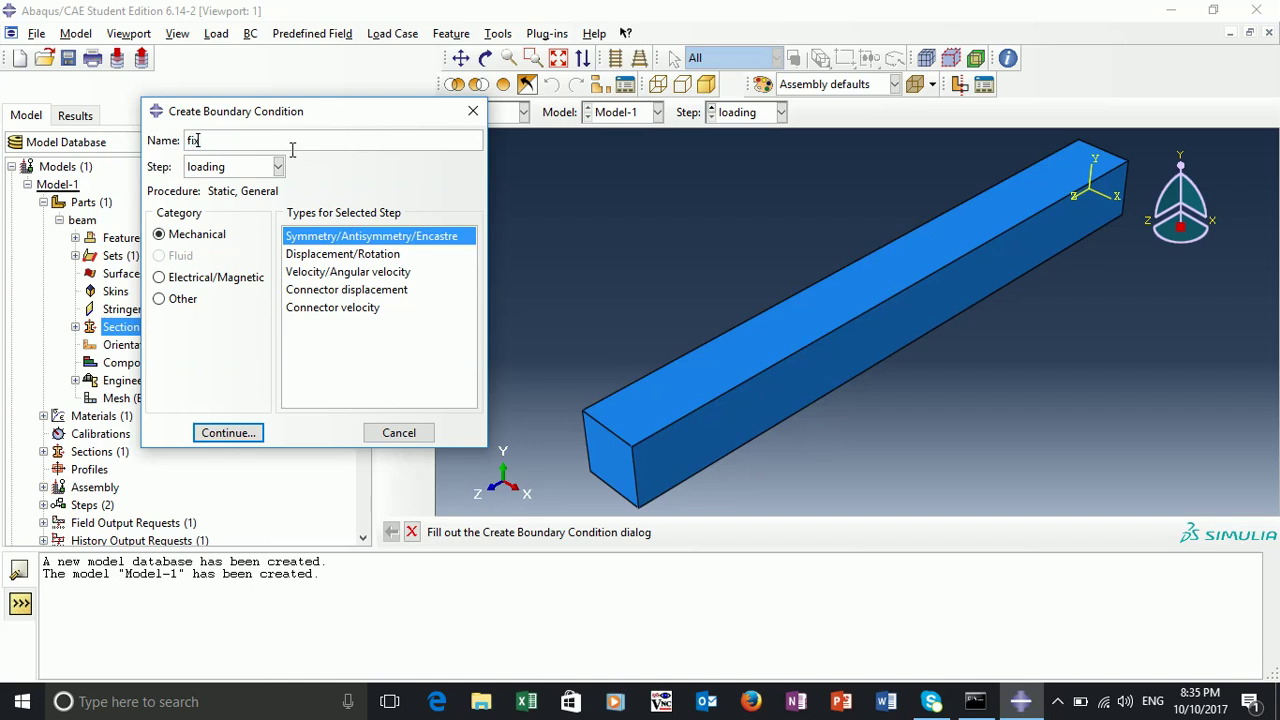
type("edEnd")
left_click(279, 168)
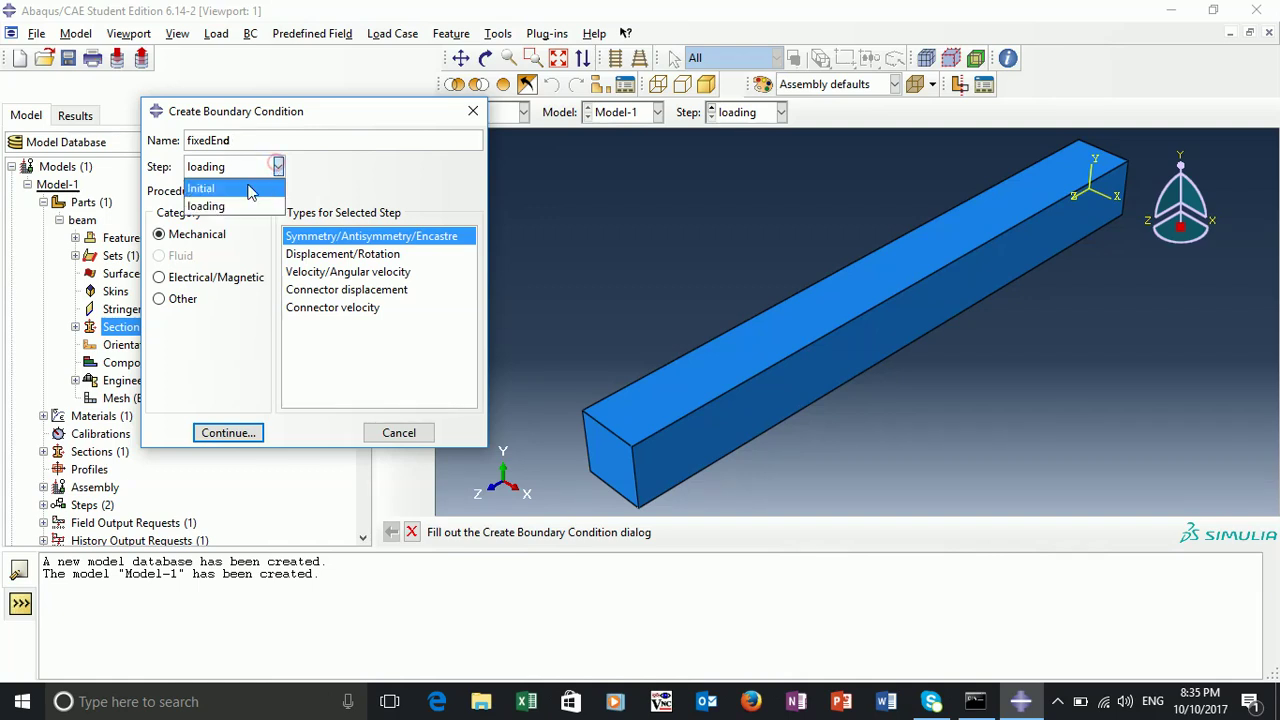
left_click(250, 190)
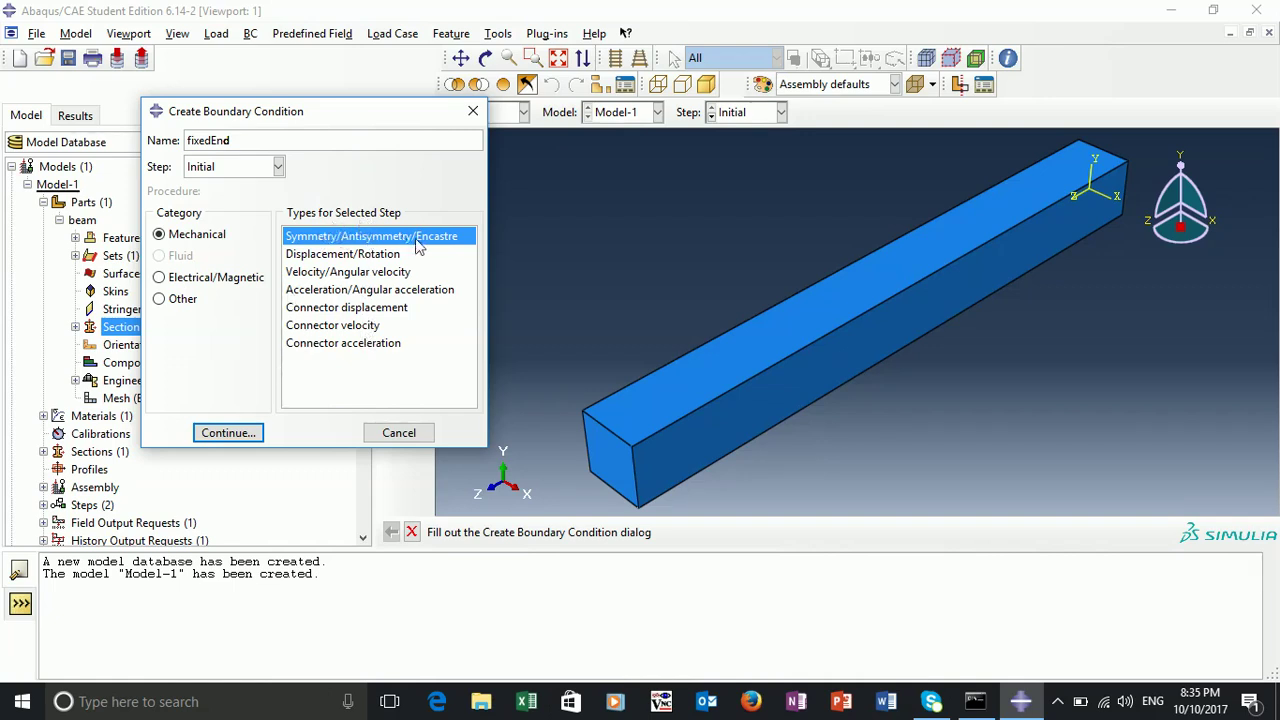
left_click(200, 428)
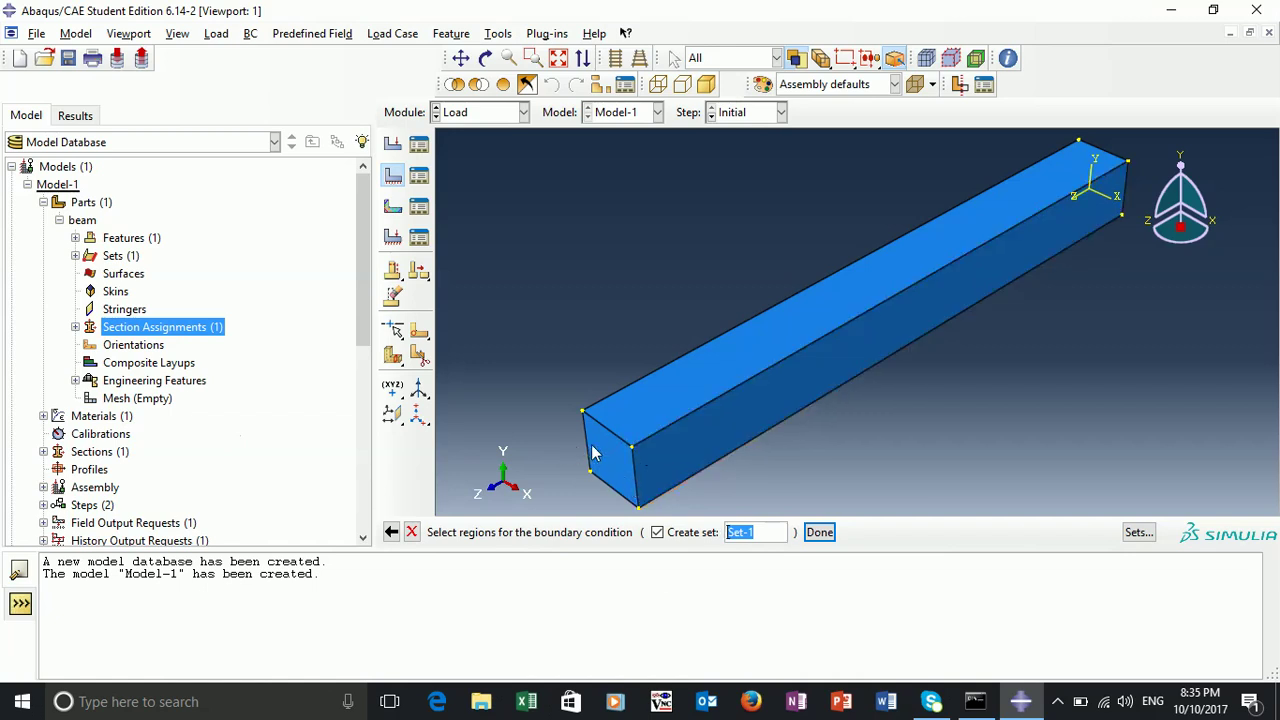
Apply the fixedEnd boundary condition to the beam's near end face as PINNED (U1 = U2 = U3 = 0).
scroll(617, 400, "down", 2)
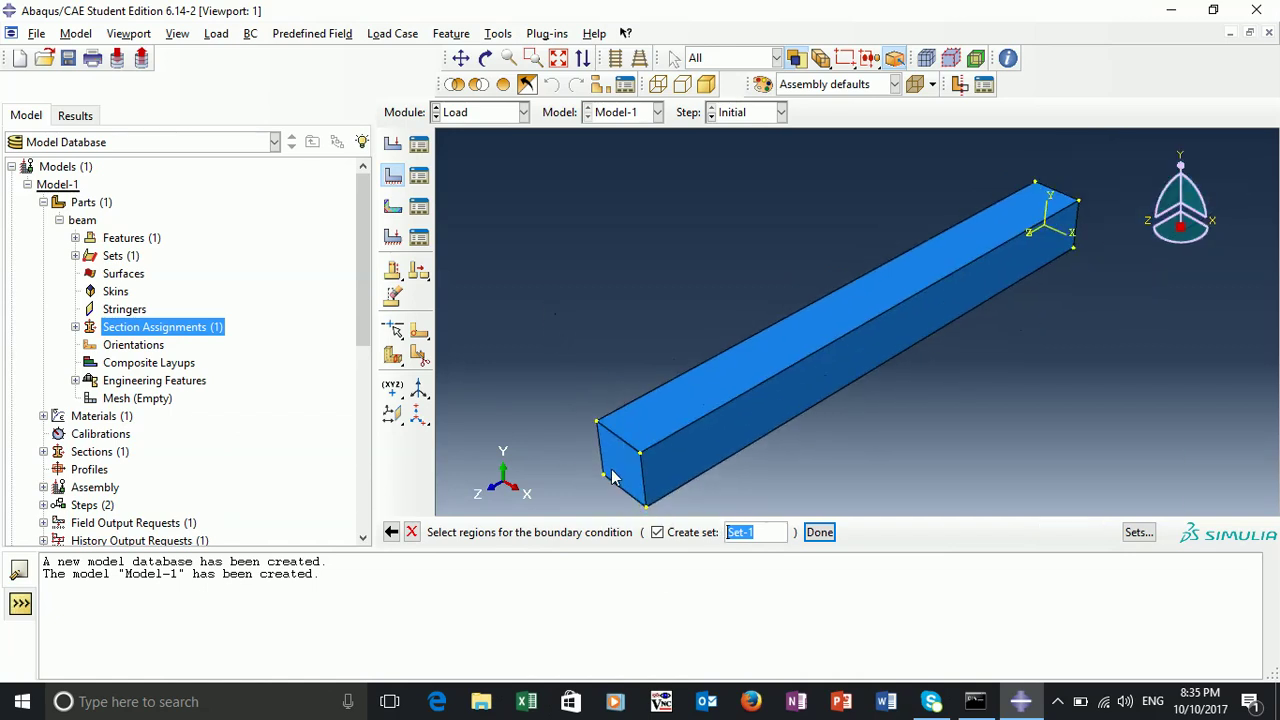
left_click(615, 468)
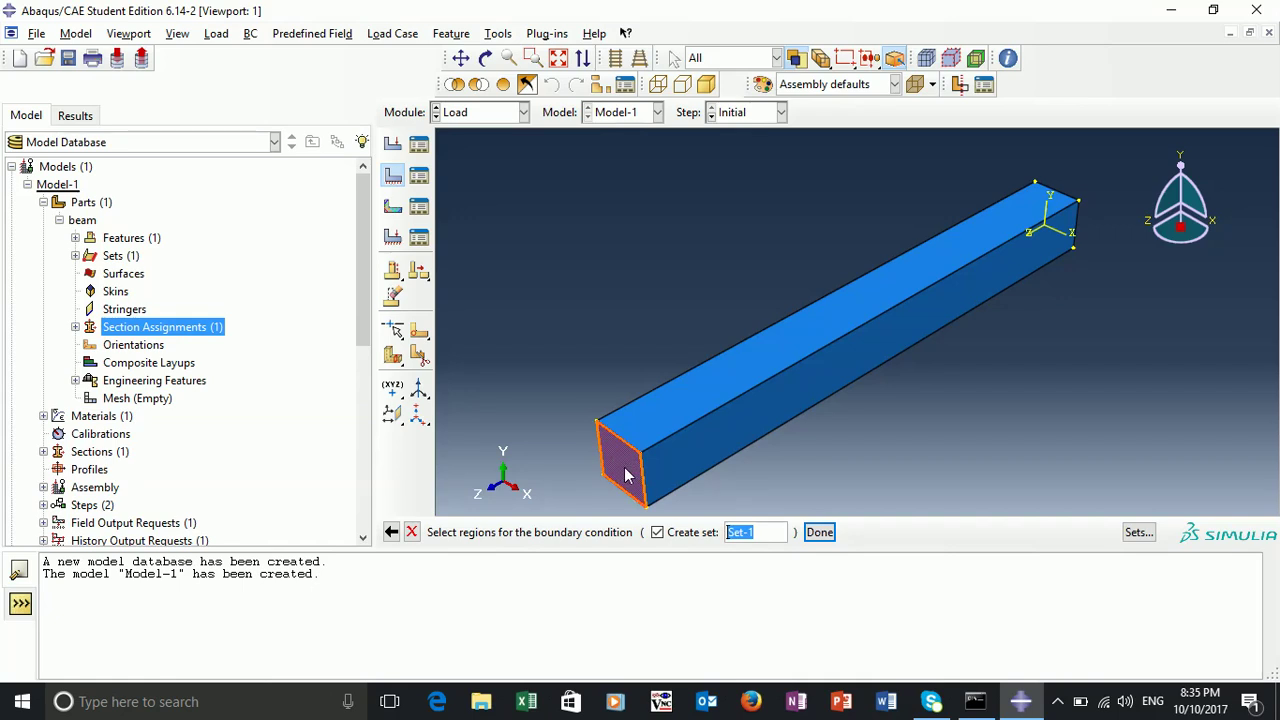
left_click(819, 532)
left_click_drag(184, 136, 302, 128)
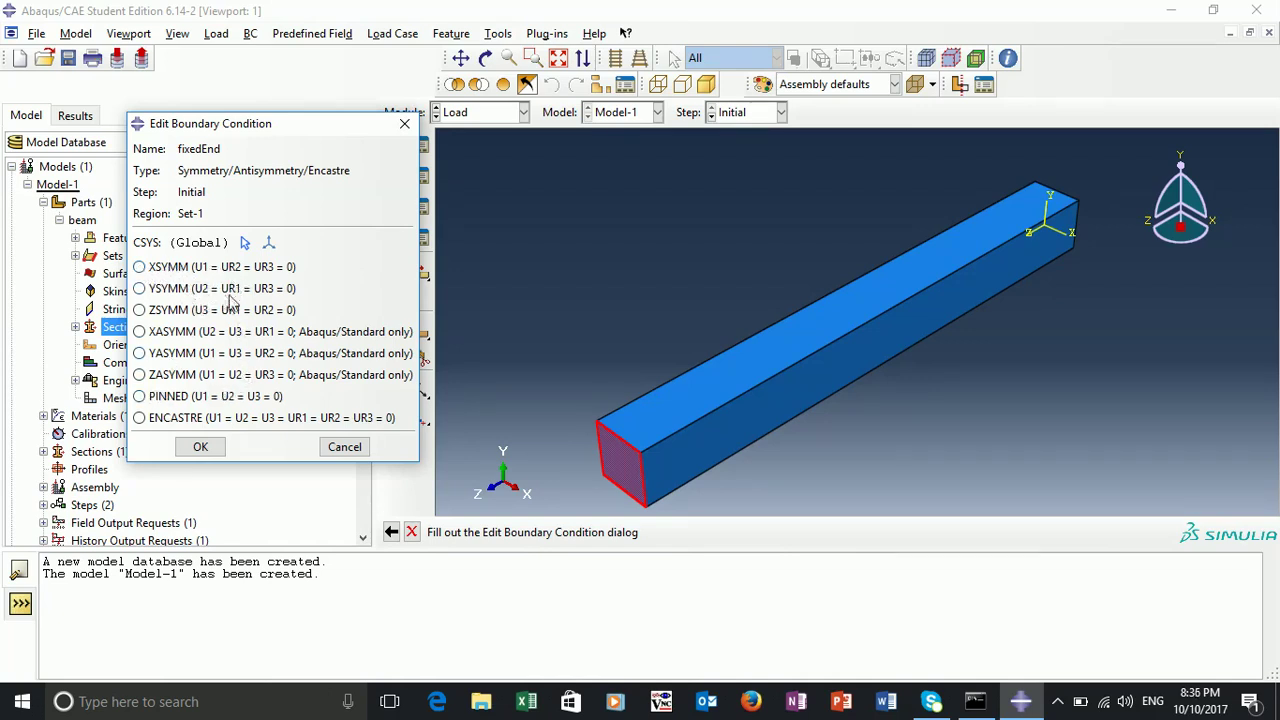
left_click(140, 397)
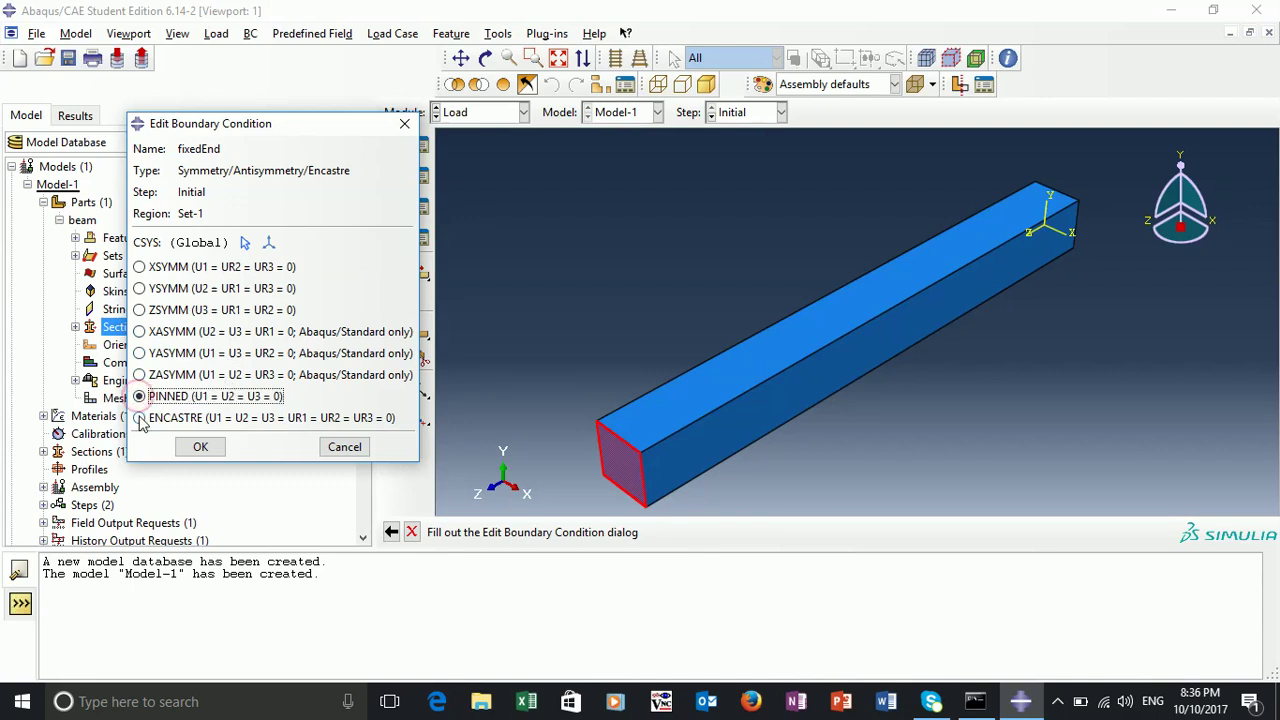
left_click(200, 447)
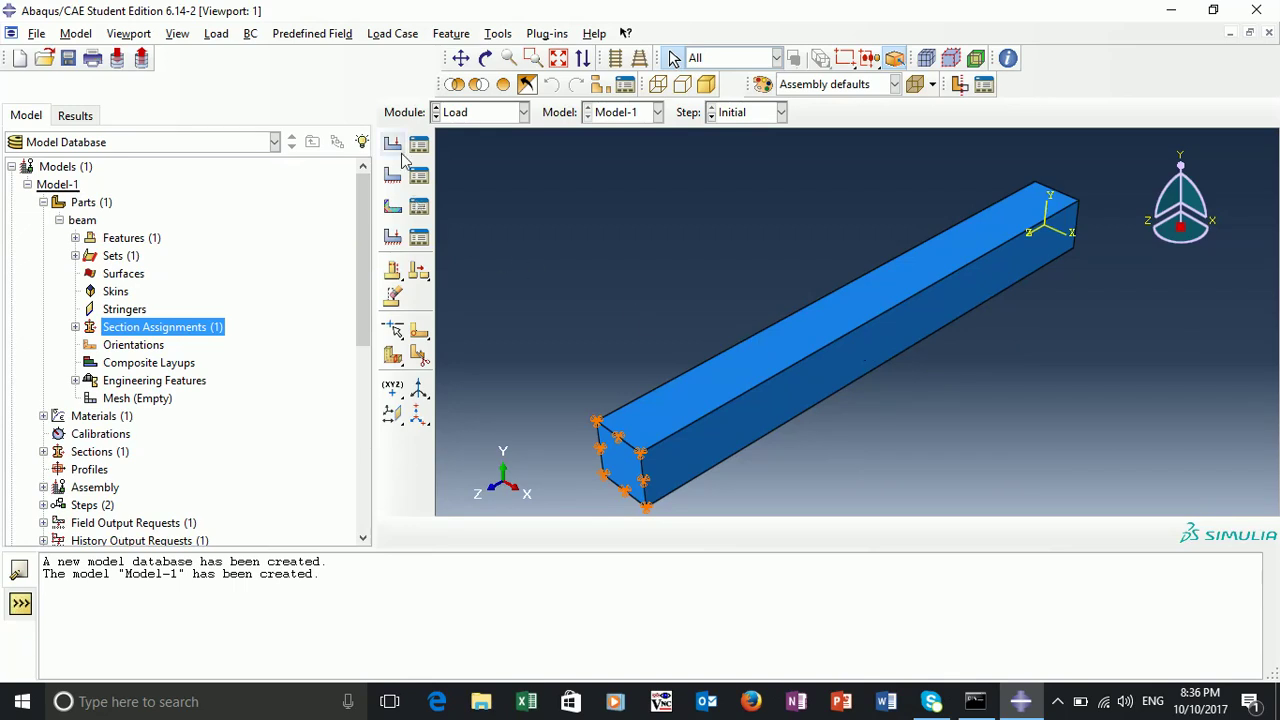
Start a mechanical Surface traction load named Load in the loading step.
mouse_move(899, 373)
middle_mouse_down("ctrl+alt")
mouse_move(834, 371)
mouse_move(909, 356)
middle_mouse_up("ctrl+alt")
right_click_drag(909, 356, 764, 367, "ctrl+alt")
left_click_drag(944, 366, 788, 342, "ctrl+alt")
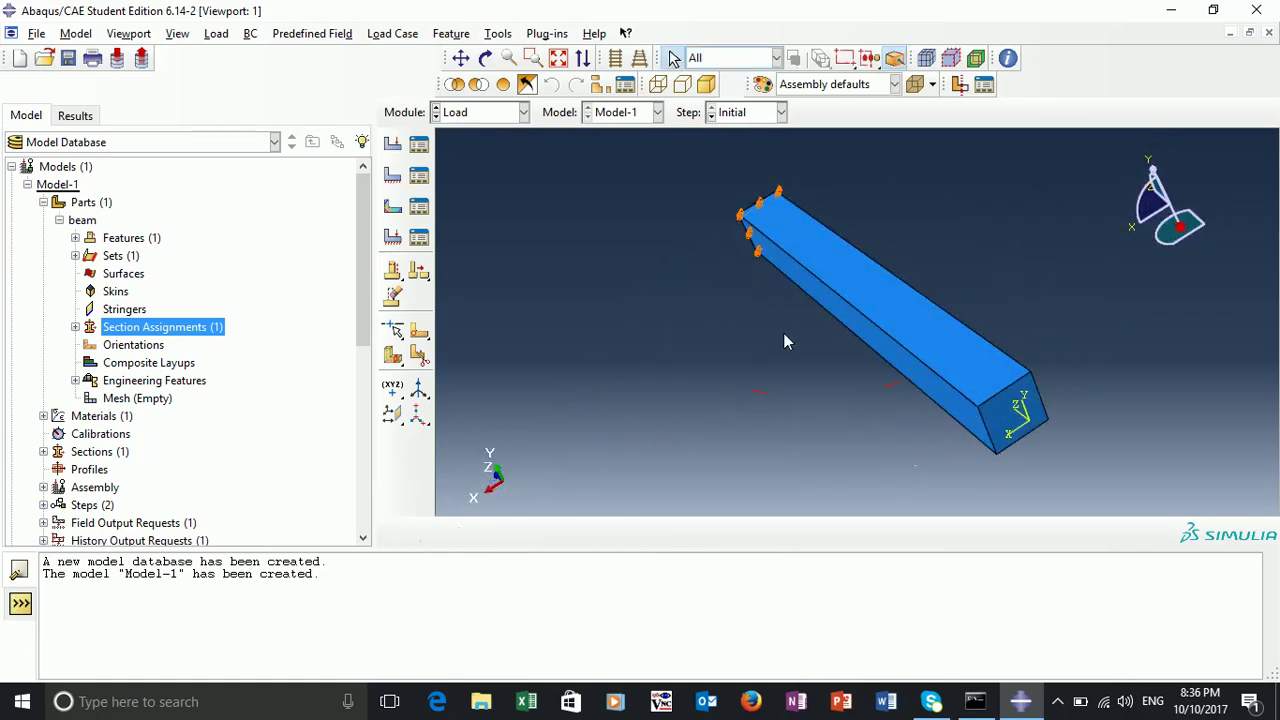
left_click(394, 146)
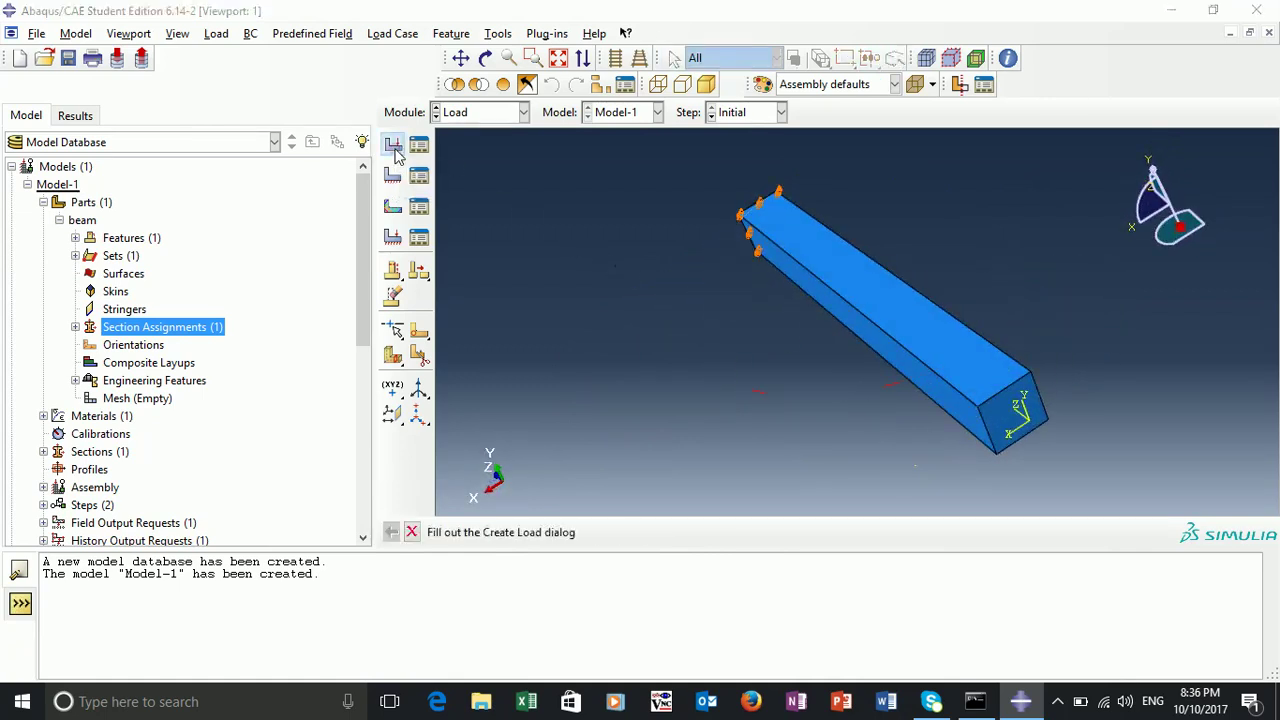
left_click(222, 218)
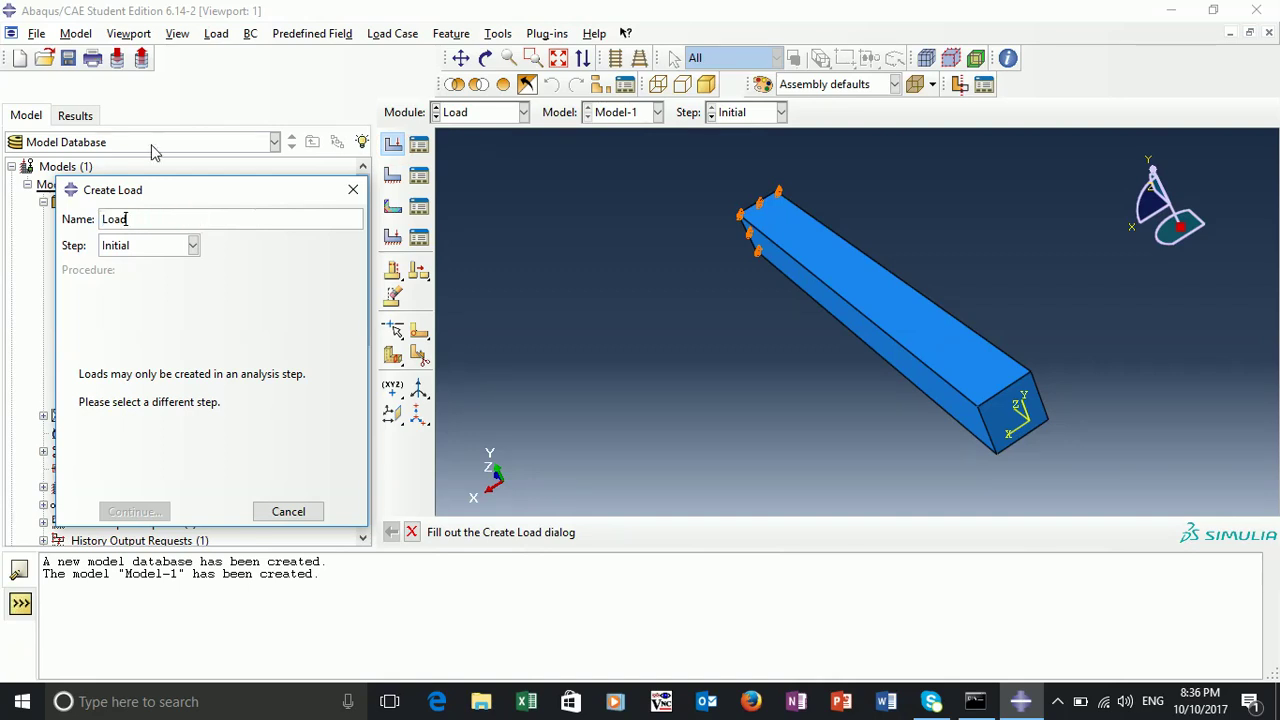
left_click(193, 245)
left_click(122, 286)
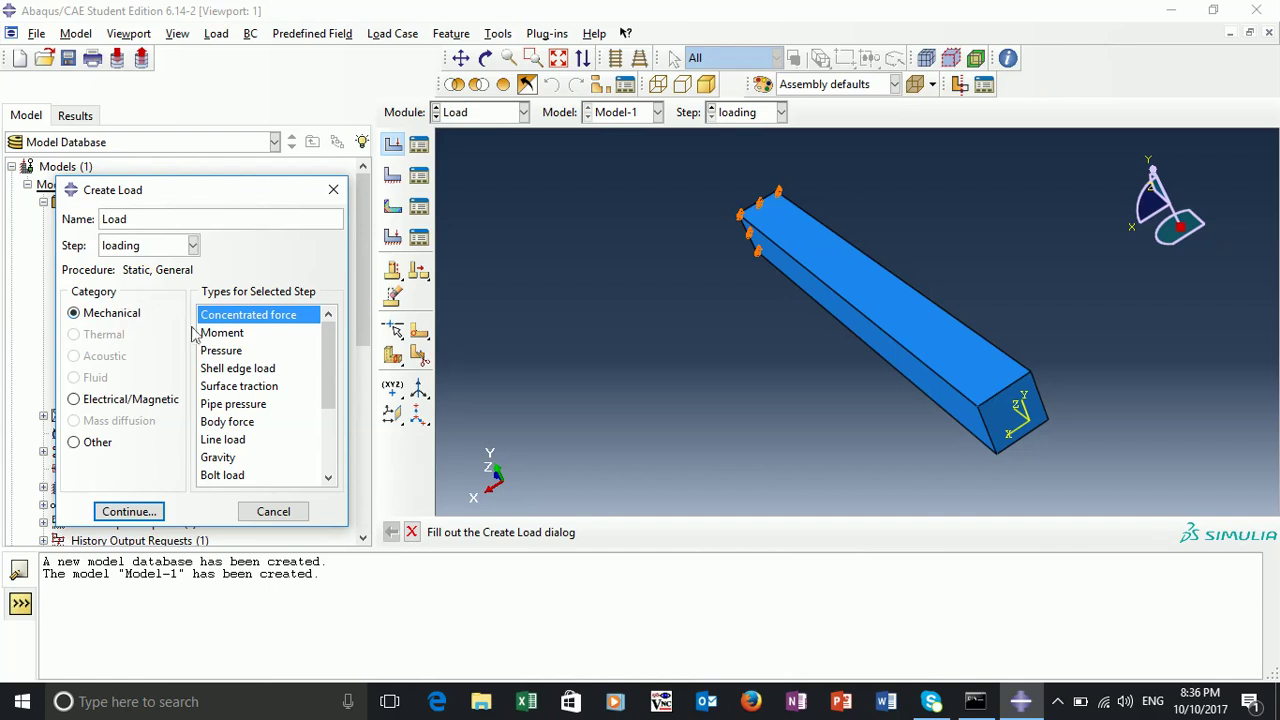
mouse_move(323, 345)
left_mouse_down()
mouse_move(325, 415)
mouse_move(324, 345)
left_mouse_up()
left_click(239, 386)
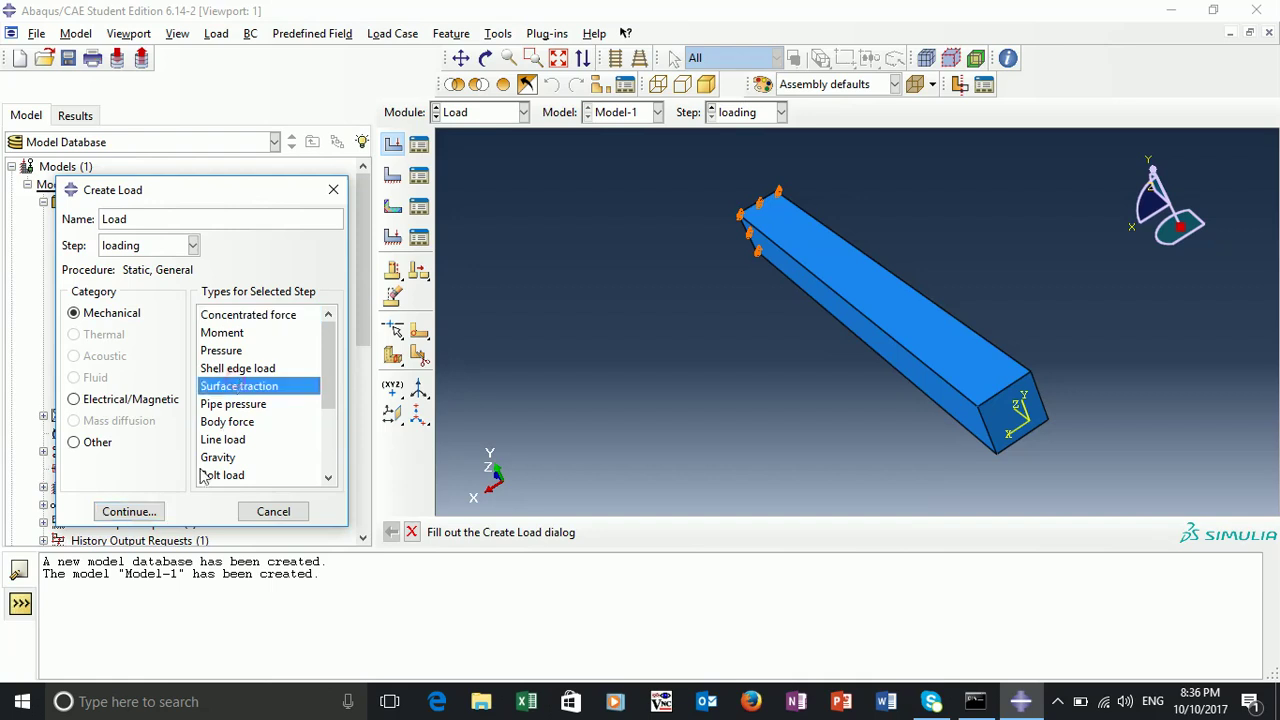
left_click(127, 512)
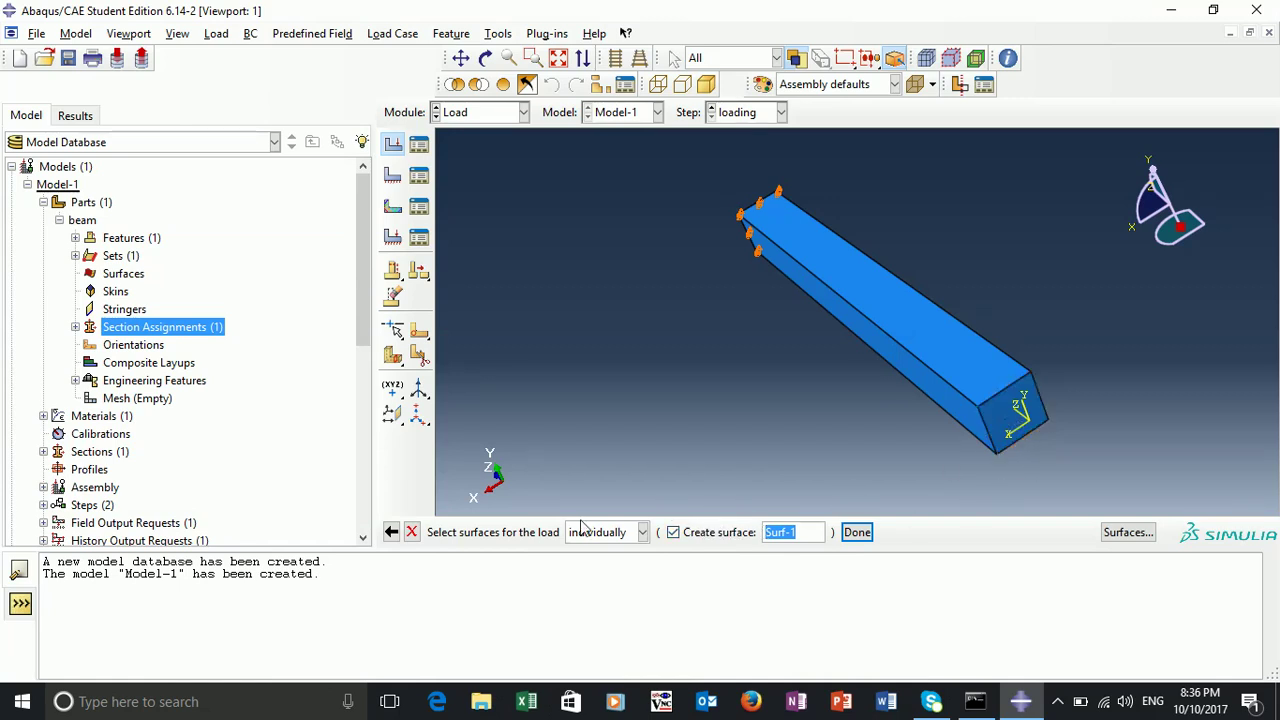
Apply the surface traction to the beam's free end face and define its direction vector as (0,-1,0) by two points.
left_click(1005, 425)
left_click(857, 532)
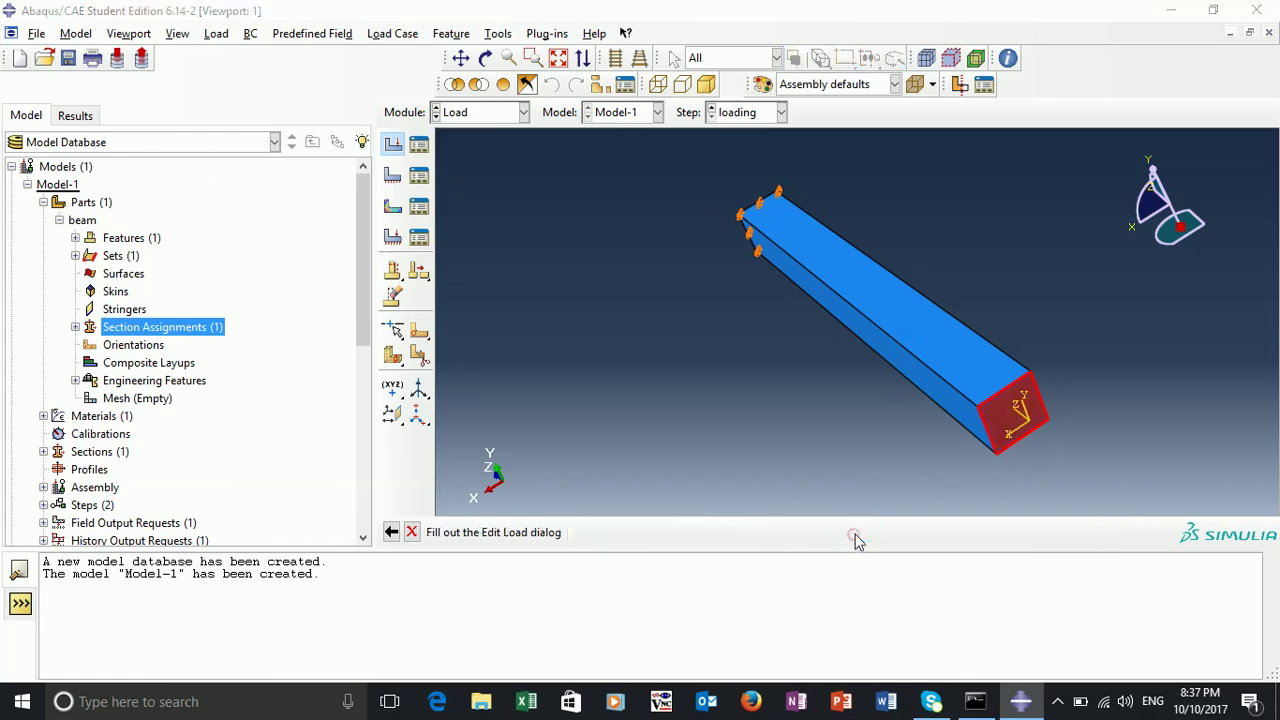
left_click_drag(301, 77, 325, 82)
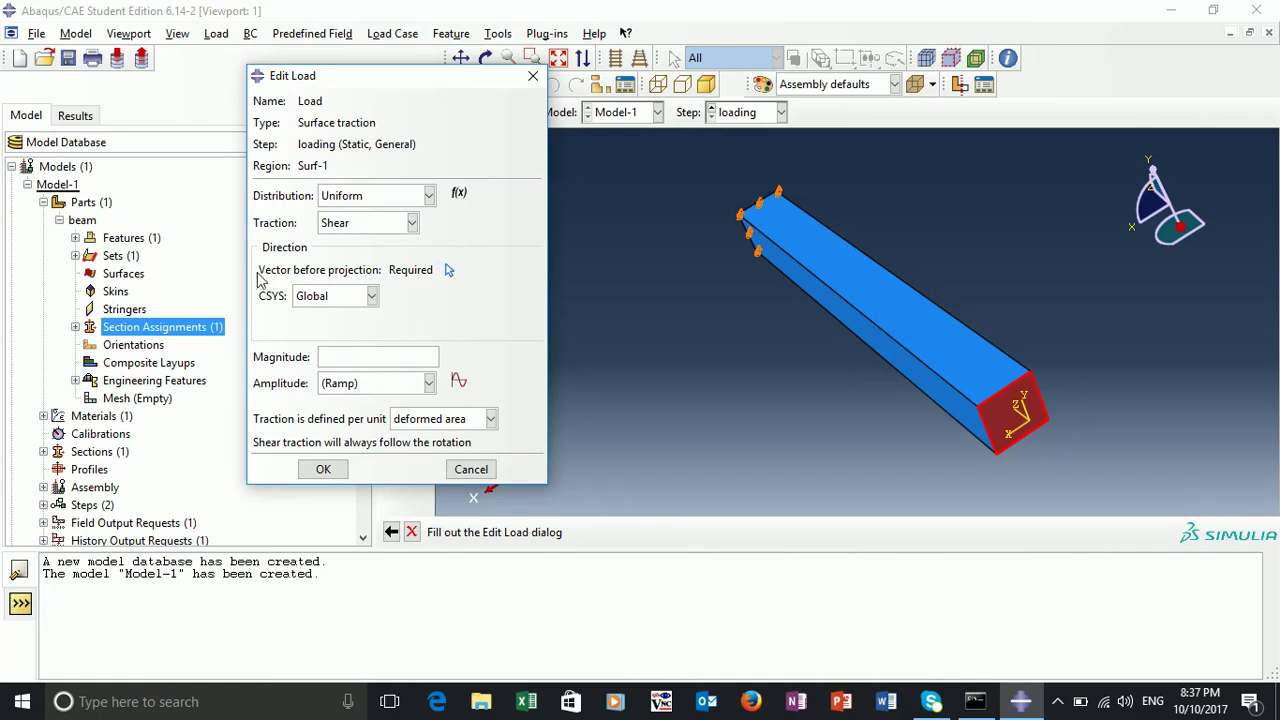
left_click(449, 272)
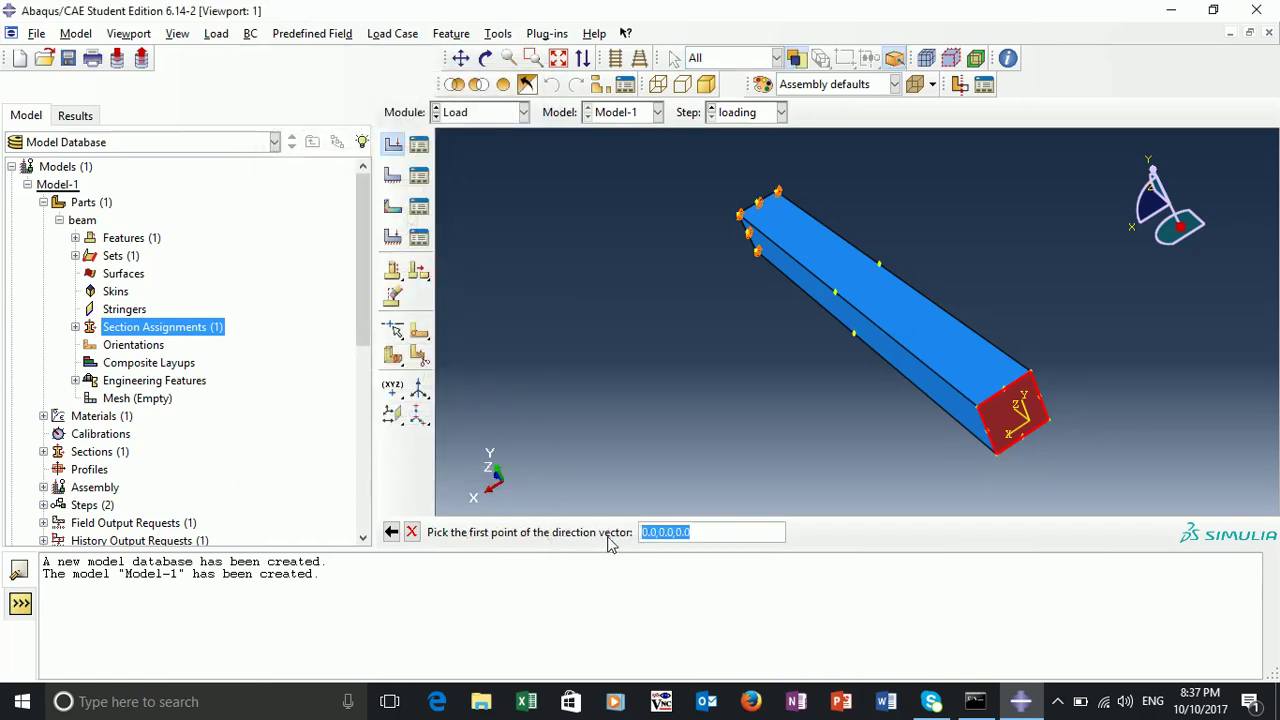
left_click(1007, 397)
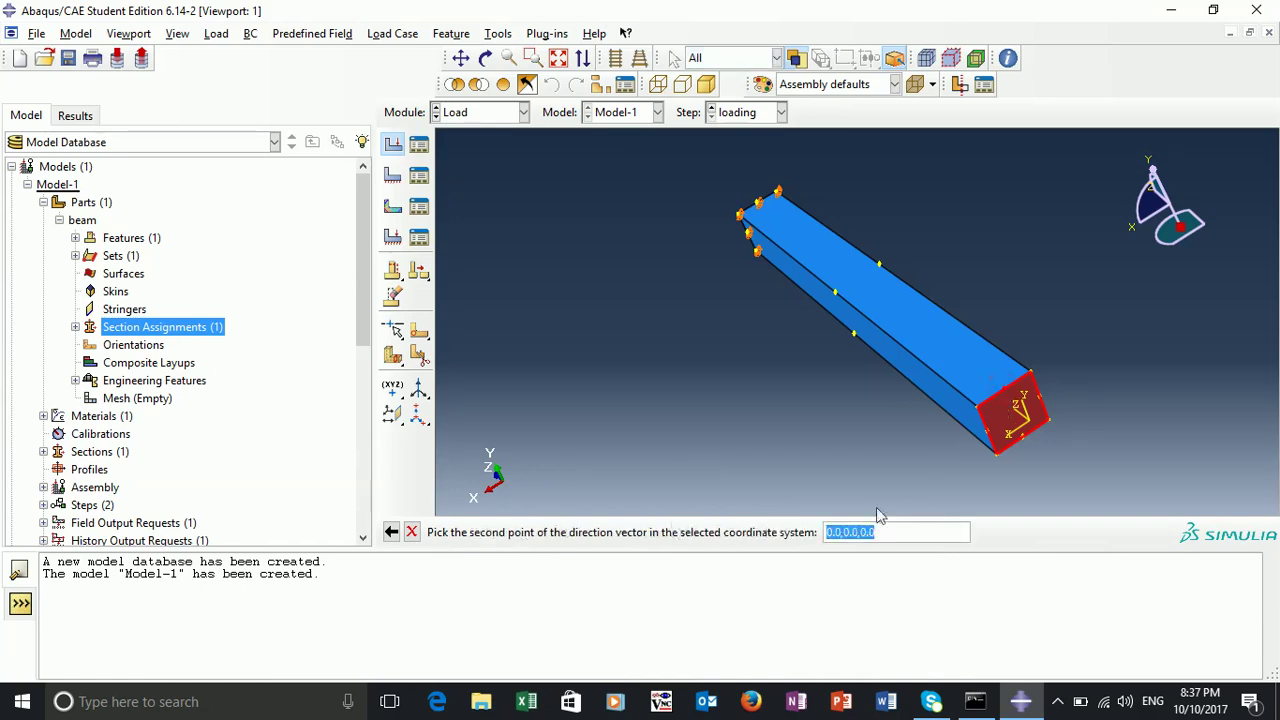
left_click(1023, 442)
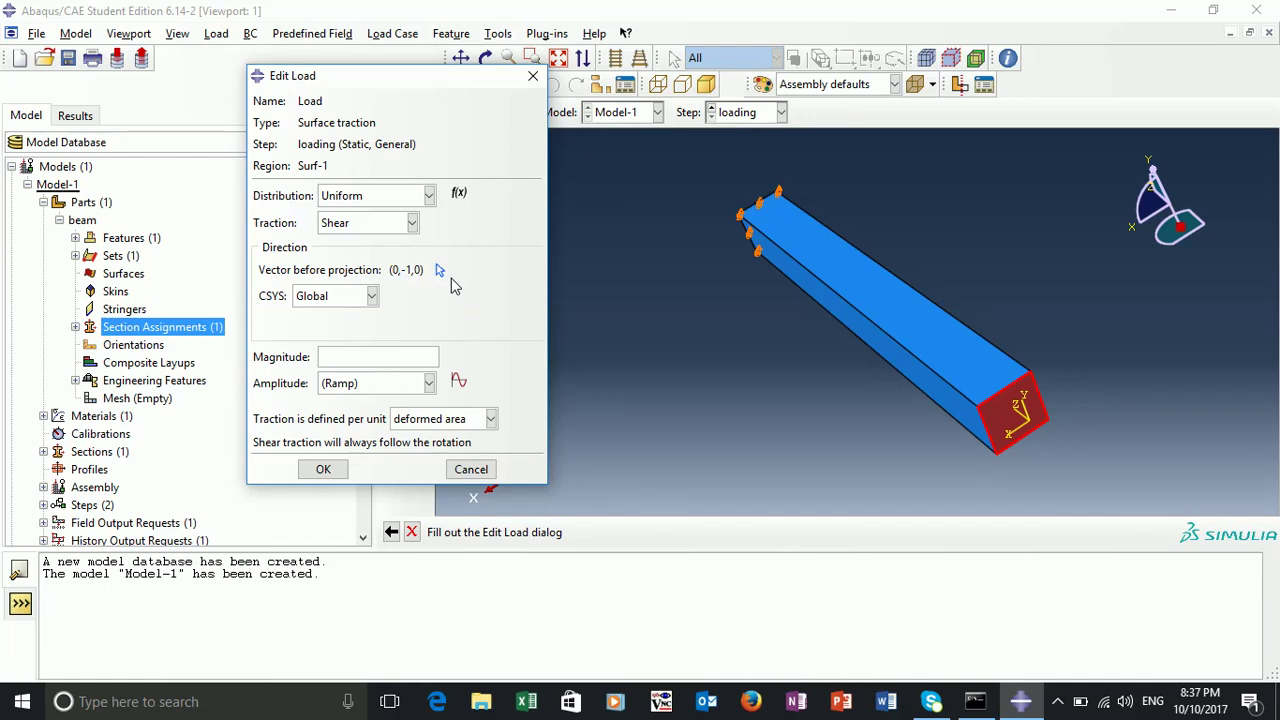
Set the shear traction's magnitude to 50e6 with the Ramp amplitude and create the load.
left_click(383, 358)
left_click(429, 383)
left_click(430, 383)
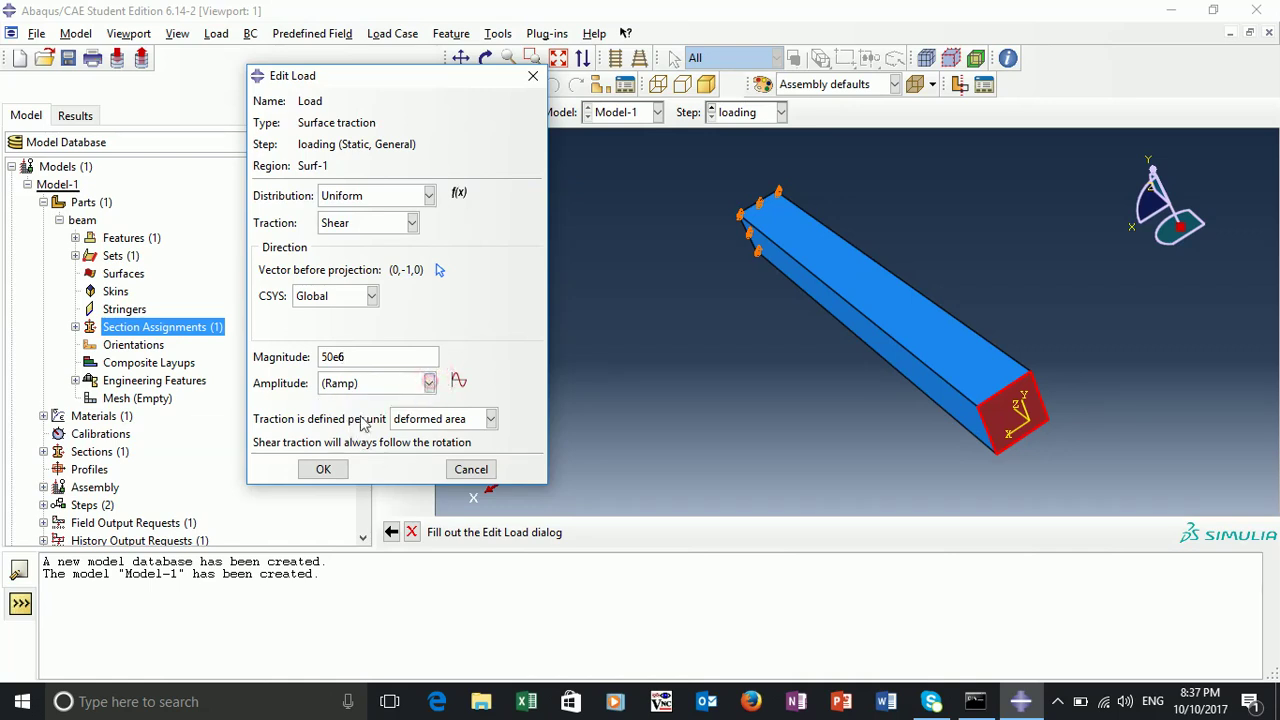
left_click(333, 470)
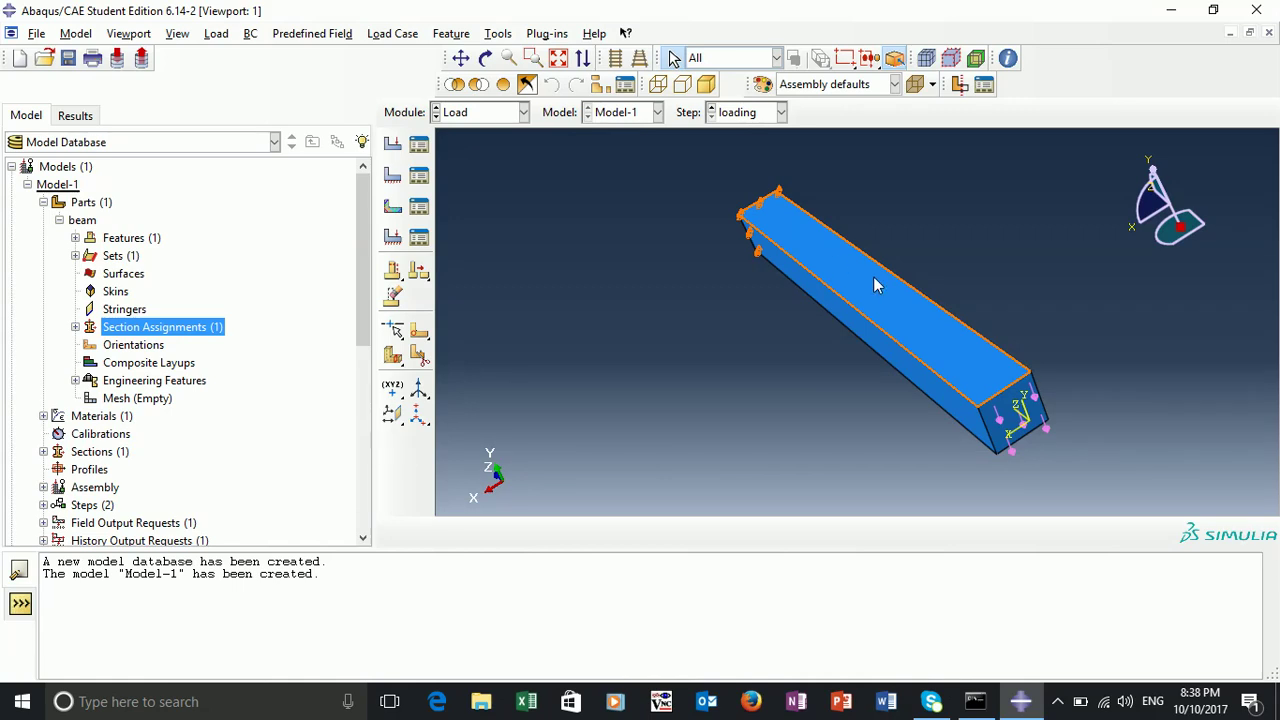
Switch to the Mesh module and try to seed the beam instance in the assembly.
left_click(522, 112)
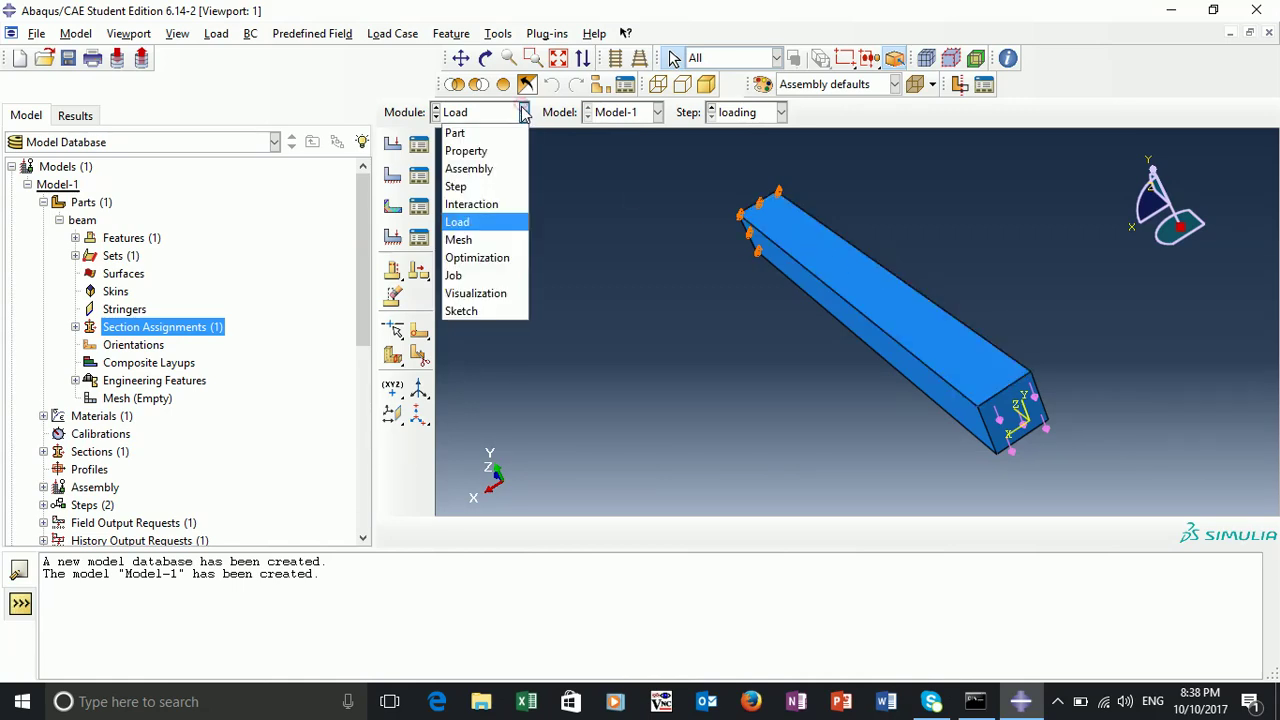
left_click(503, 245)
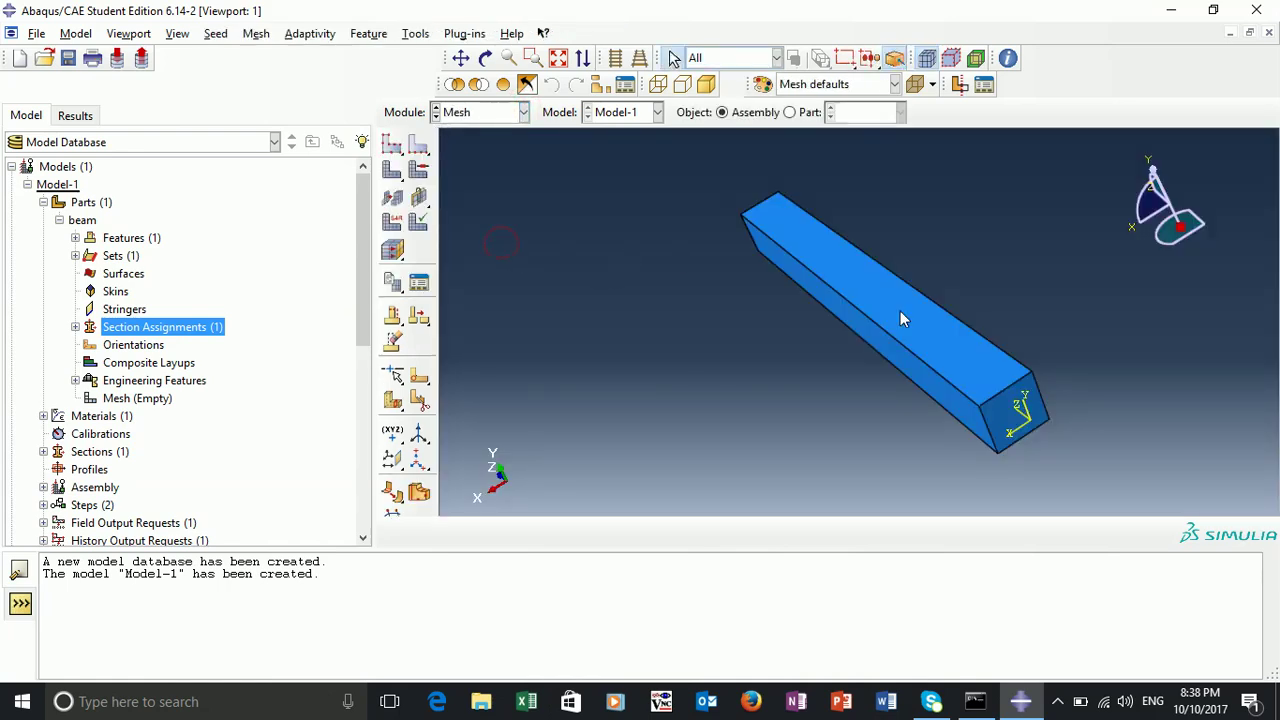
left_click_drag(782, 405, 743, 346, "ctrl+alt")
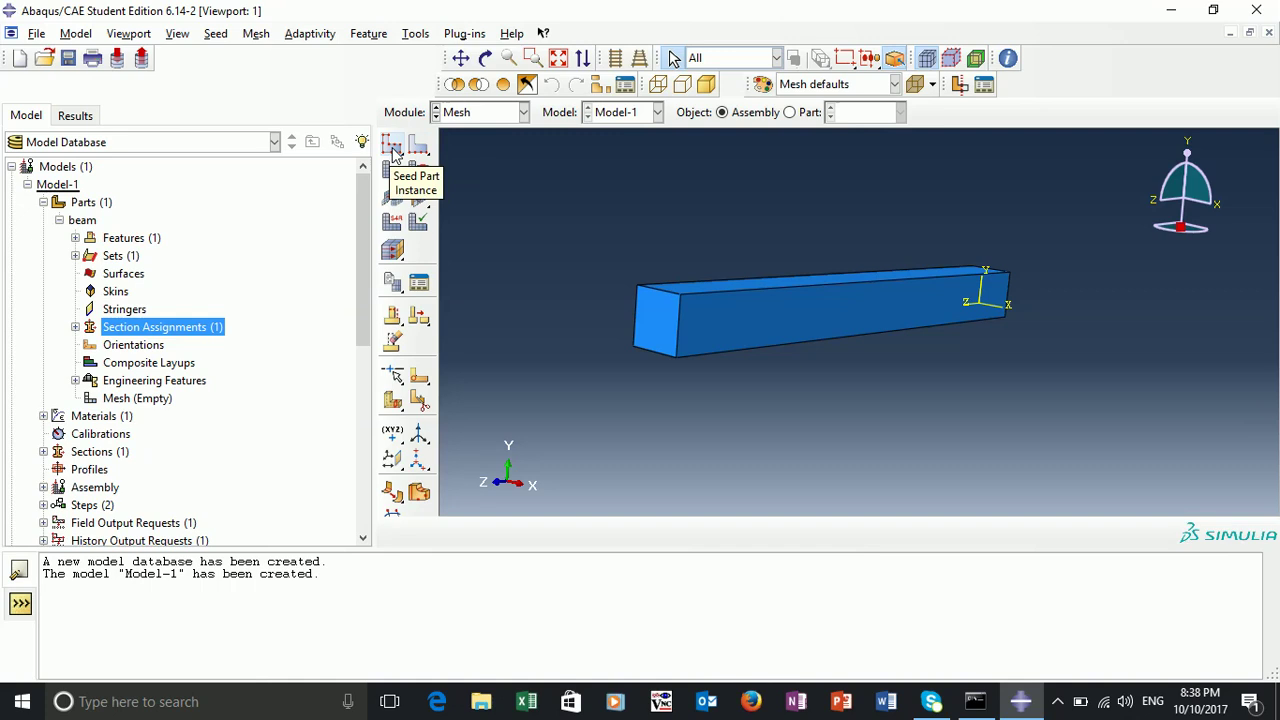
left_click(394, 150)
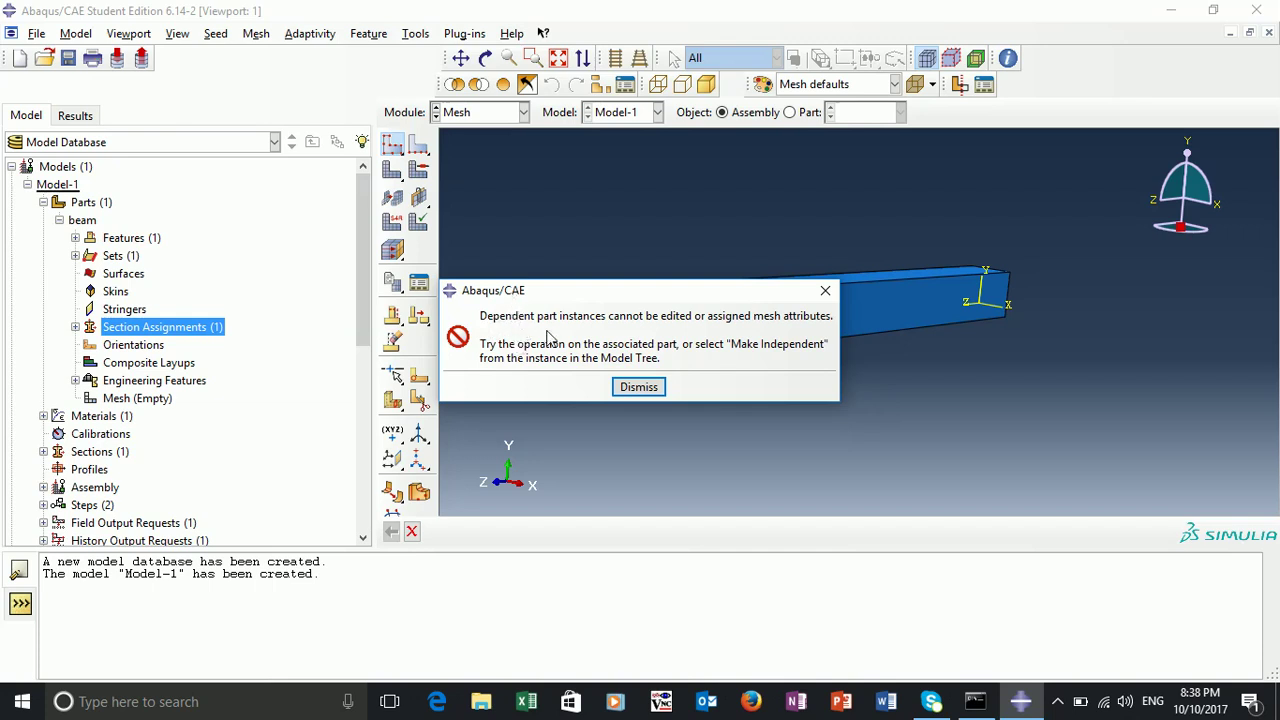
left_click(638, 387)
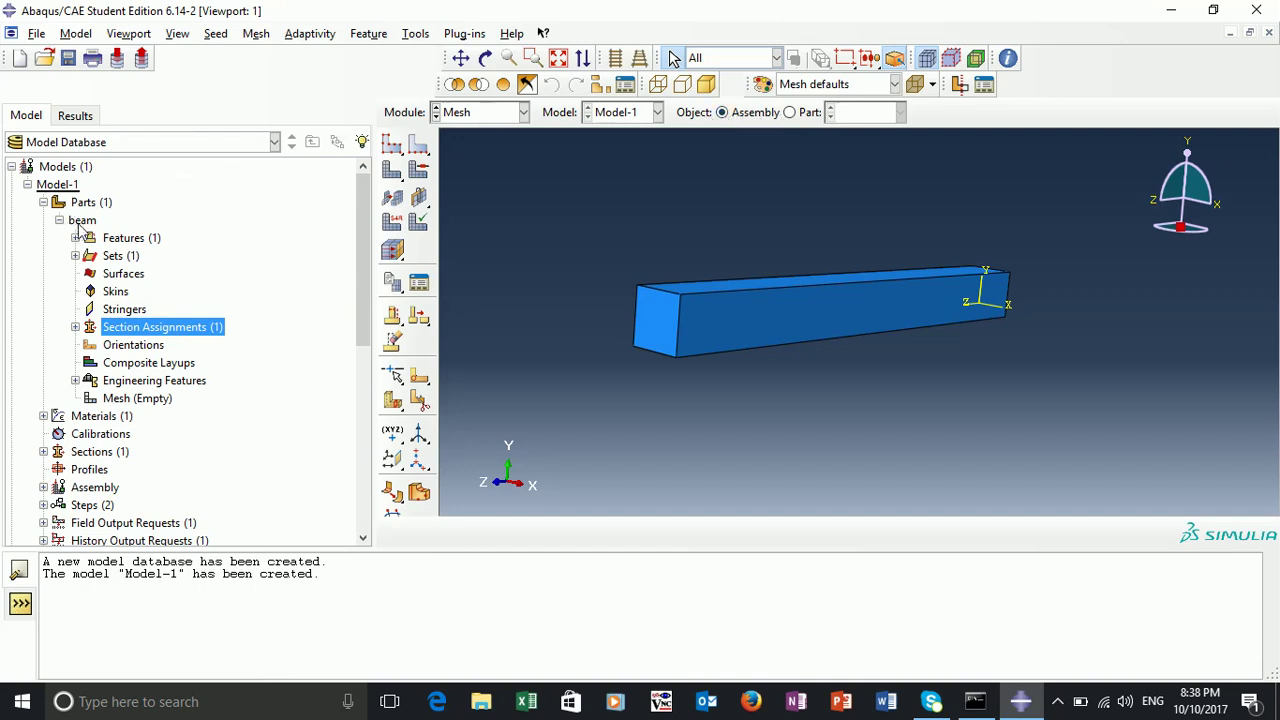
Make the beam part the mesh object, seed it with an approximate global size of 0.1, and mesh it.
left_click(789, 113)
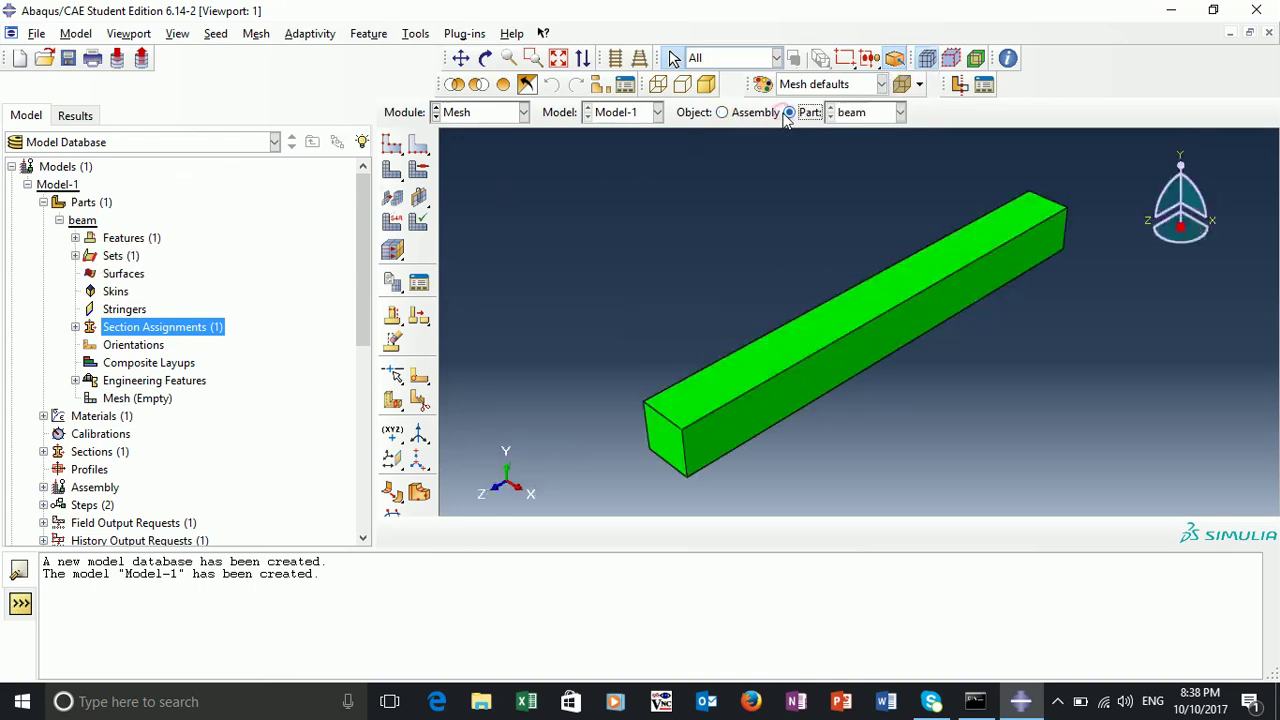
left_click(392, 146)
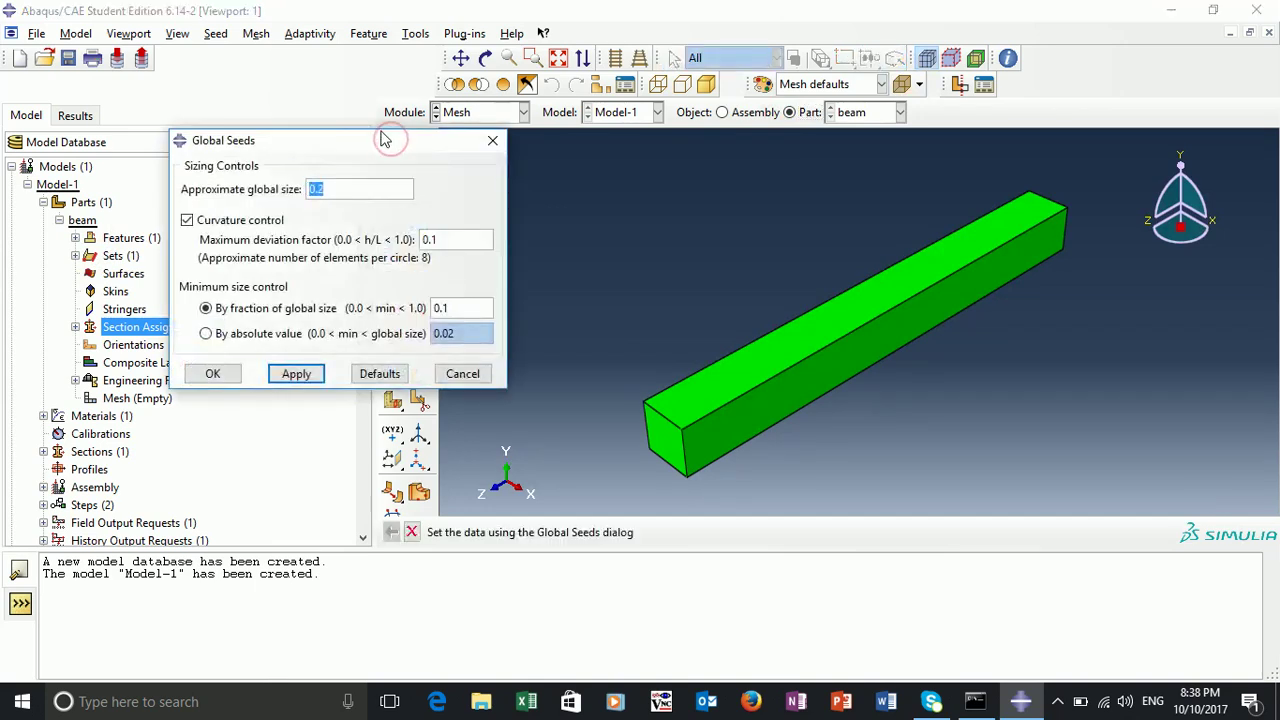
left_click_drag(386, 137, 505, 182)
type("0")
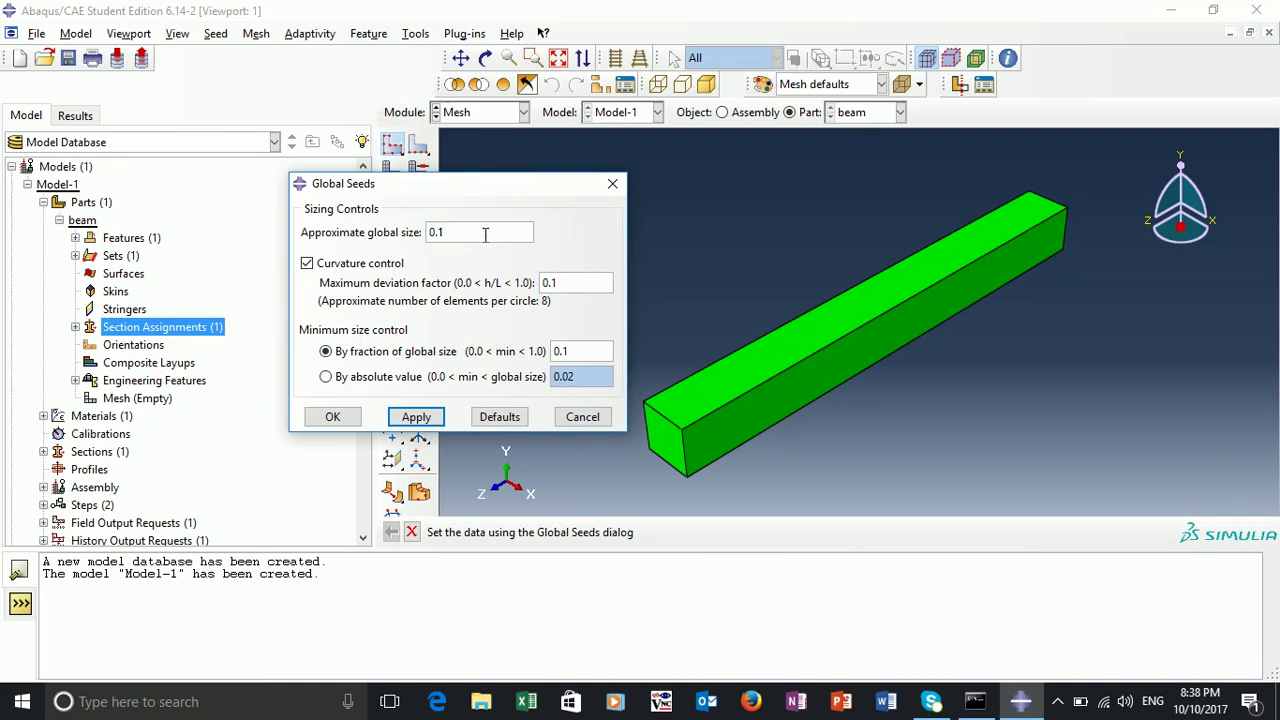
left_click(416, 417)
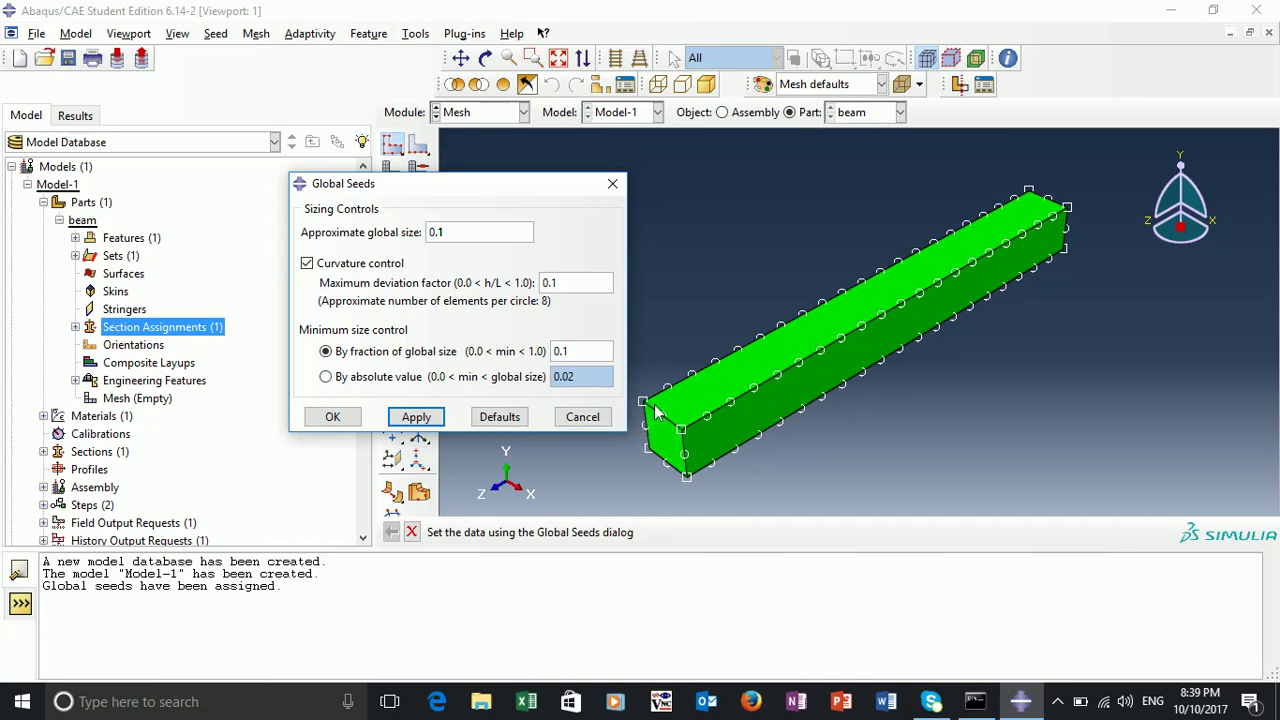
left_click(333, 417)
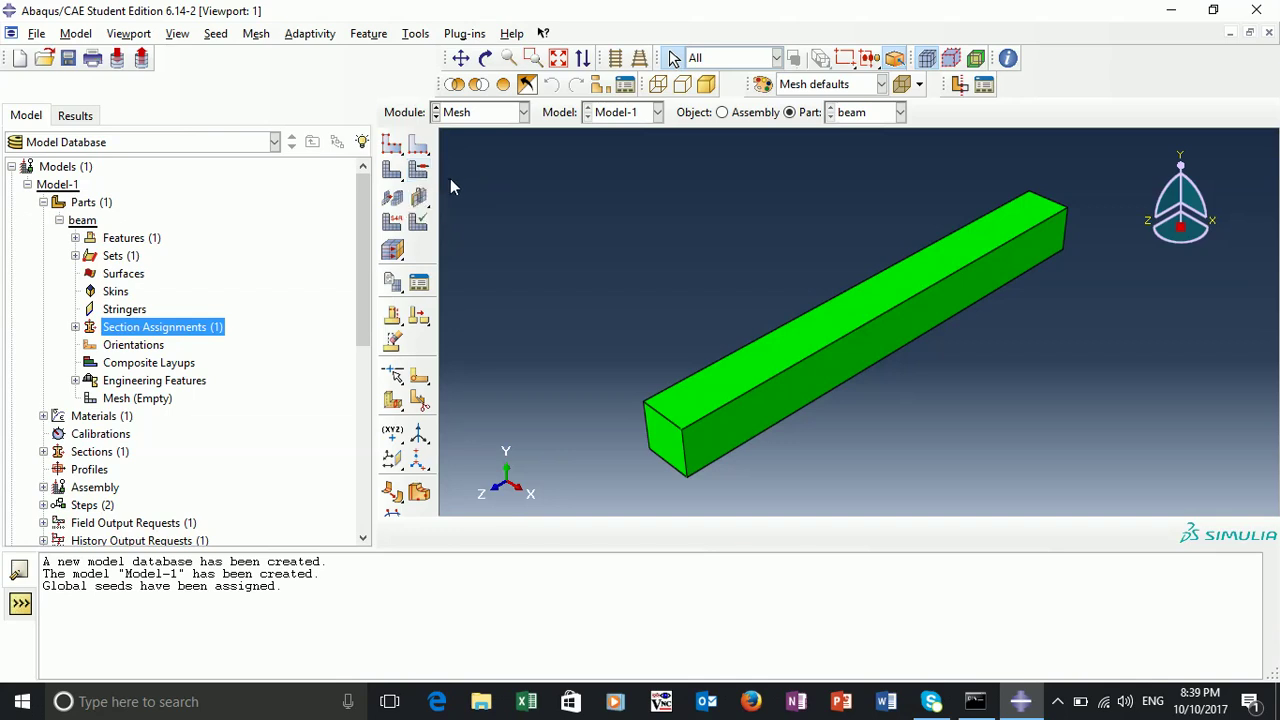
left_click(393, 172)
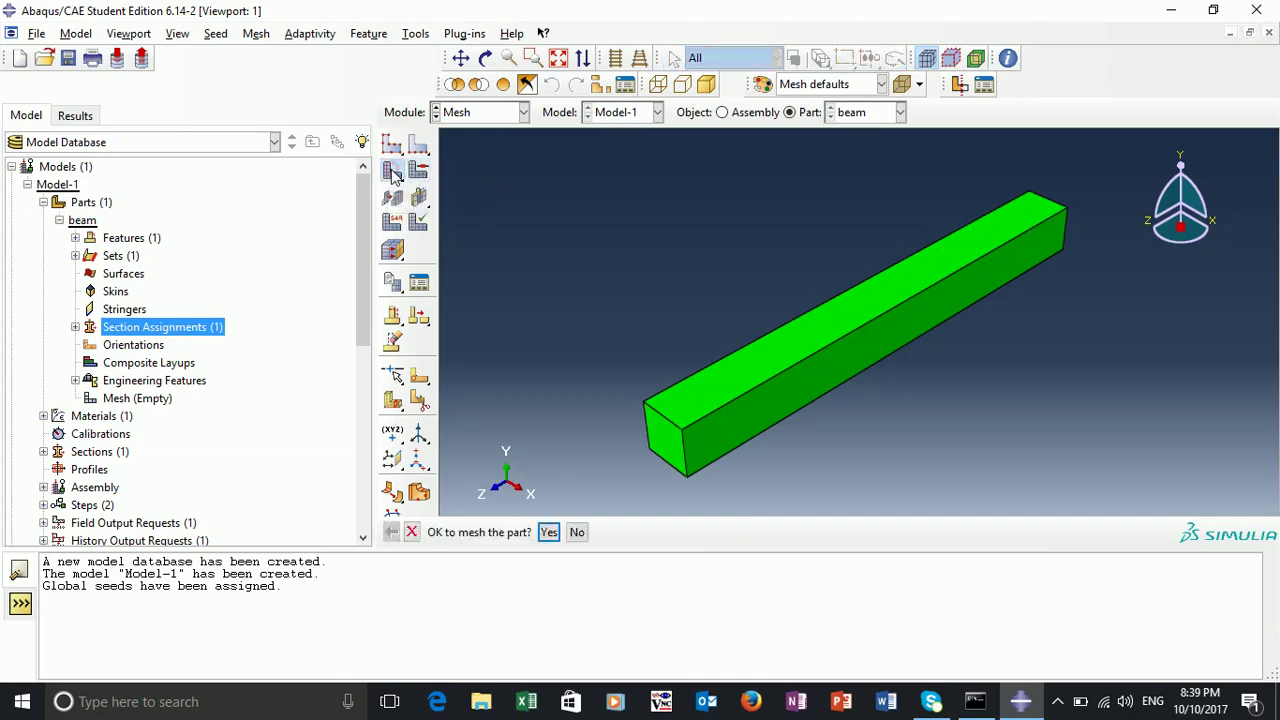
left_click(549, 532)
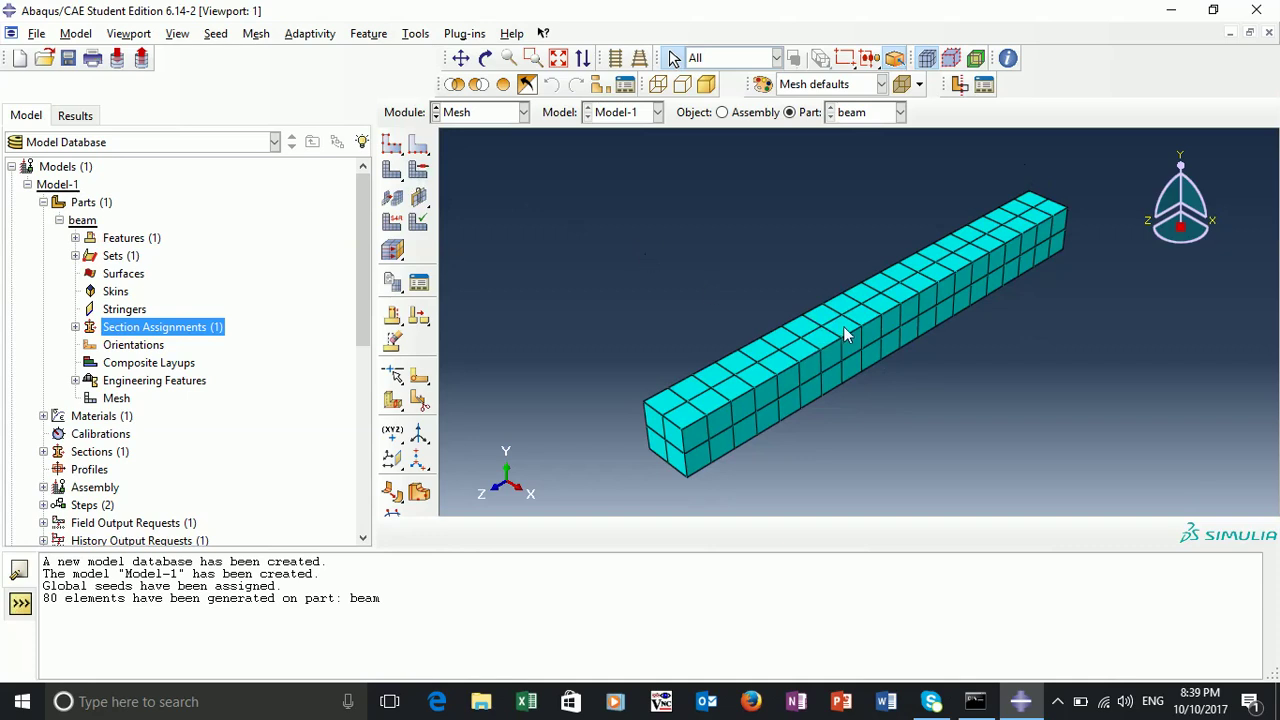
Change the beam's element shape to Tet in the mesh controls, deleting the invalidated mesh, and mesh the part again.
left_click(419, 172)
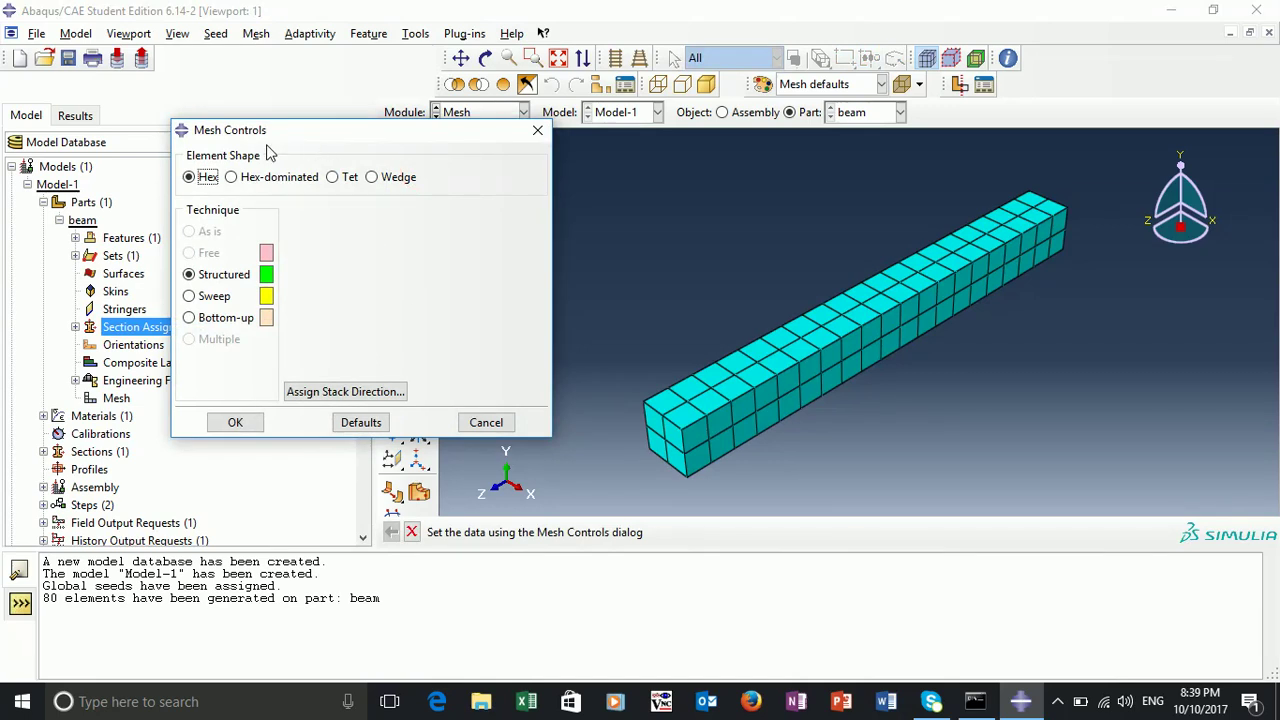
left_click_drag(298, 133, 295, 128)
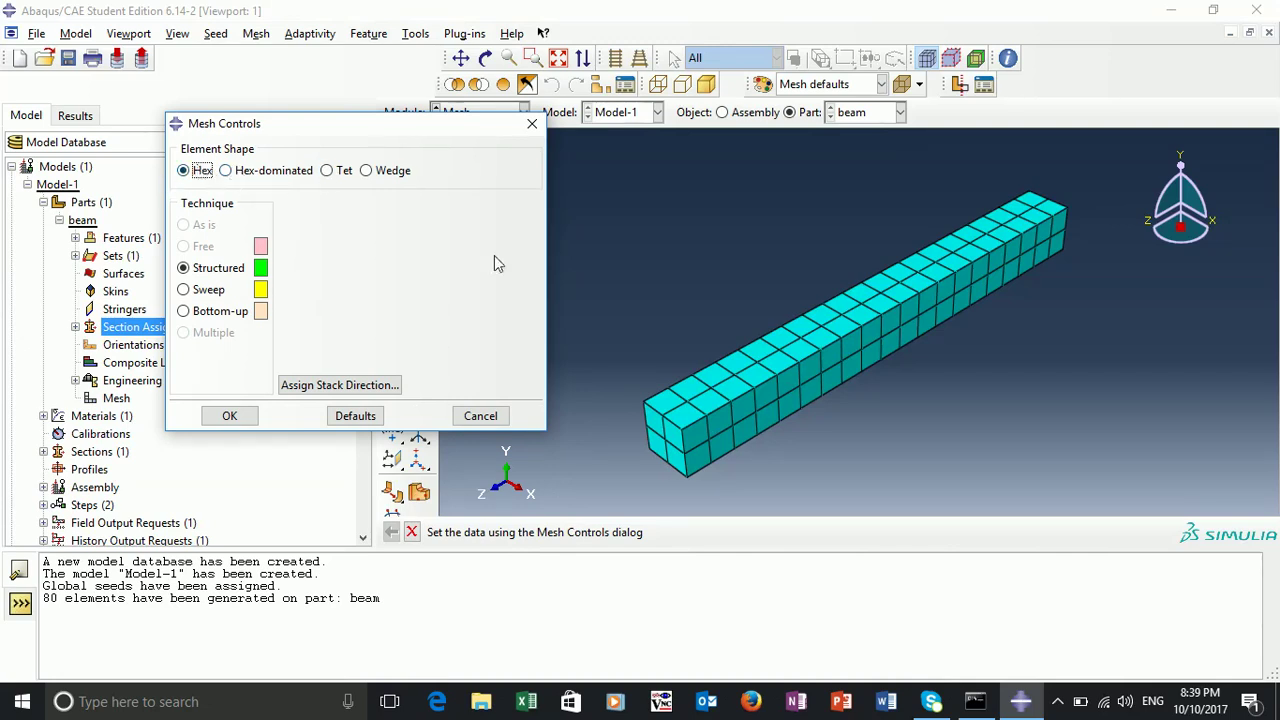
left_click(802, 266)
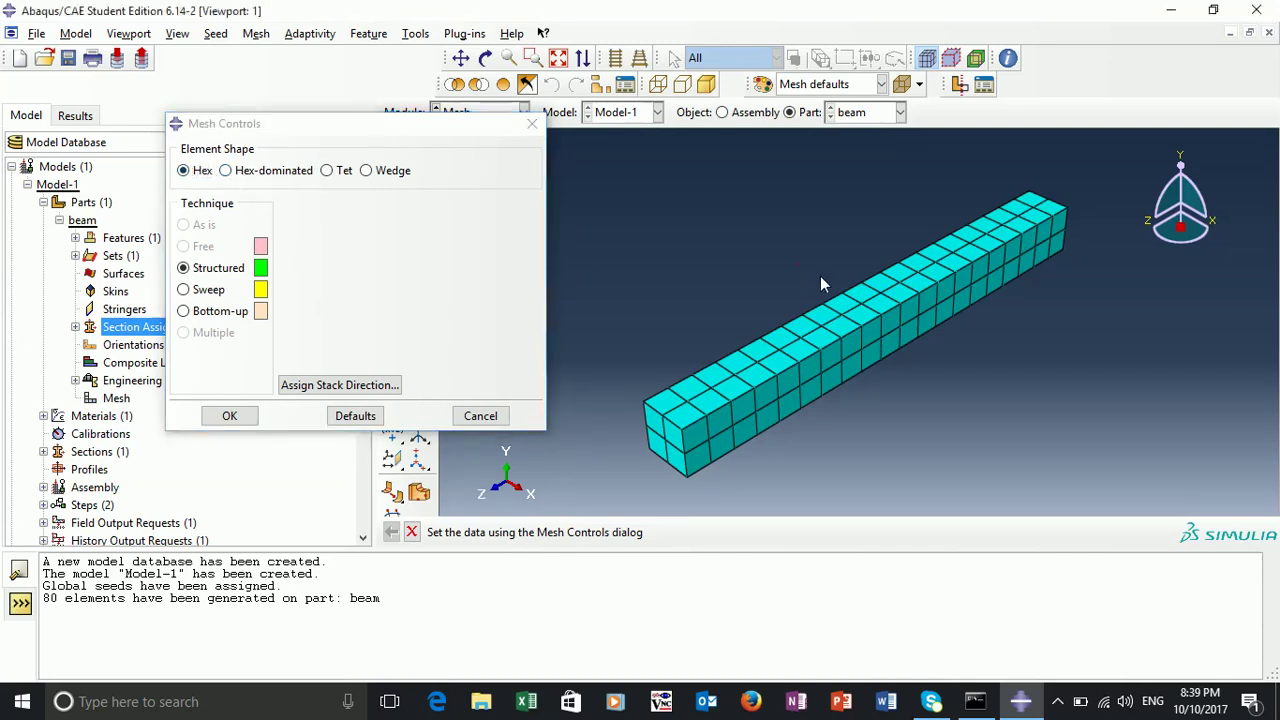
left_click(327, 170)
left_click(230, 418)
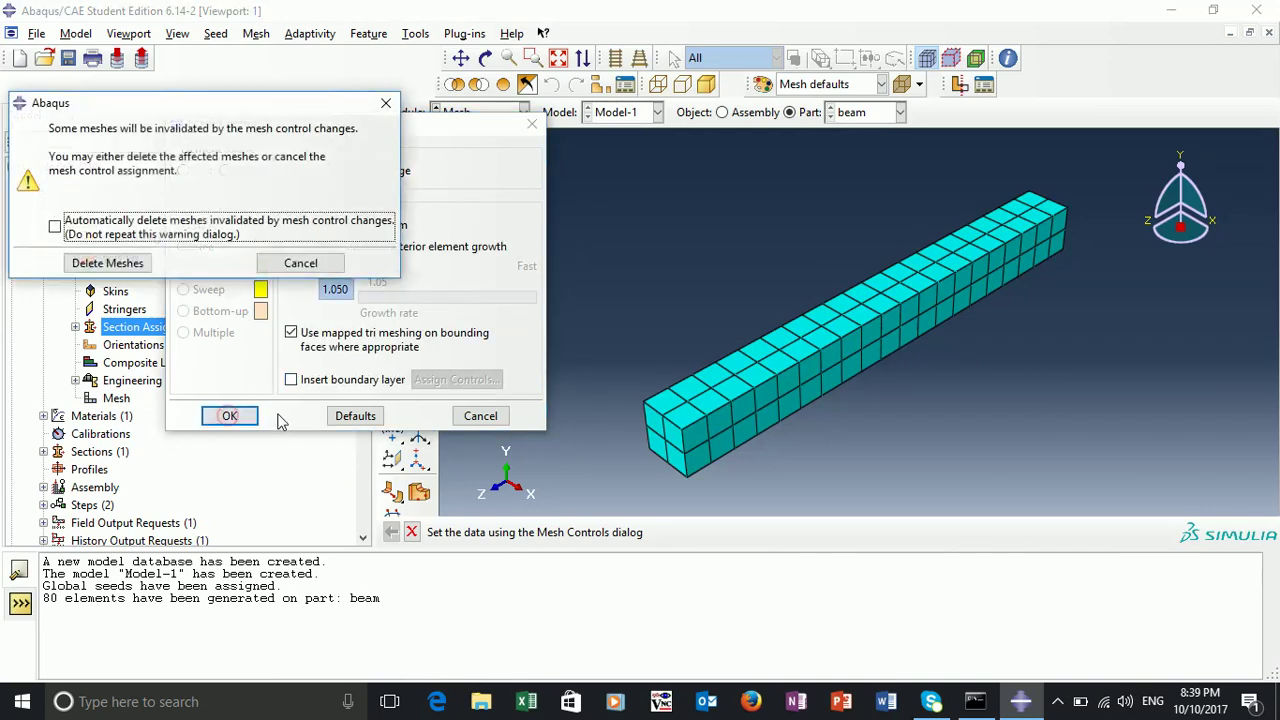
left_click(107, 263)
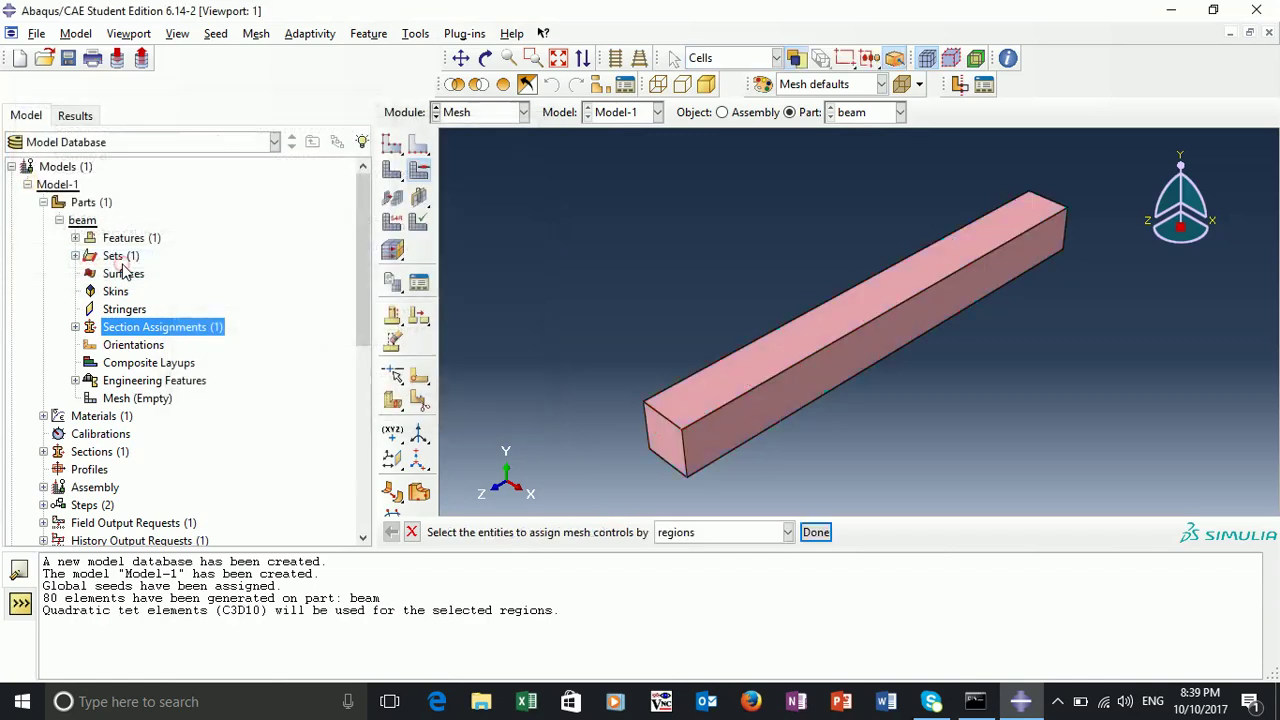
left_click(395, 175)
left_click(545, 532)
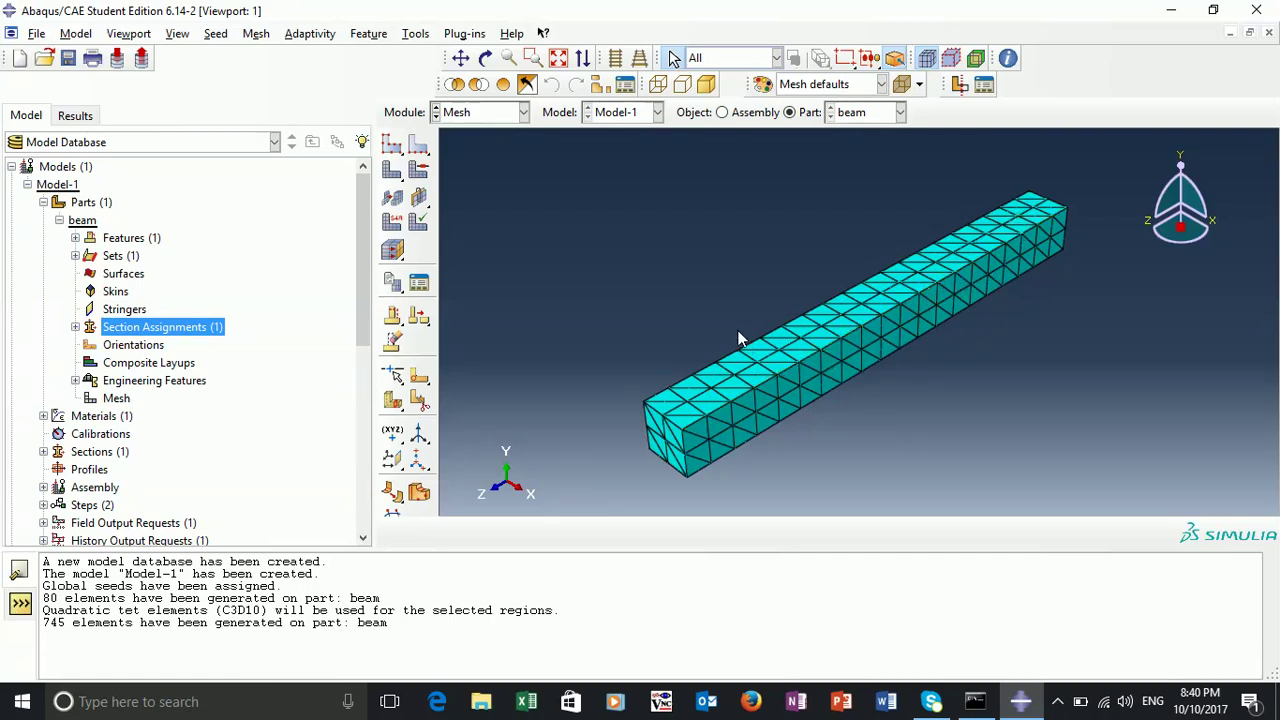
Open the element type settings for the whole beam and compare the linear and quadratic tet element descriptions and controls.
left_click(933, 246)
left_click(393, 222)
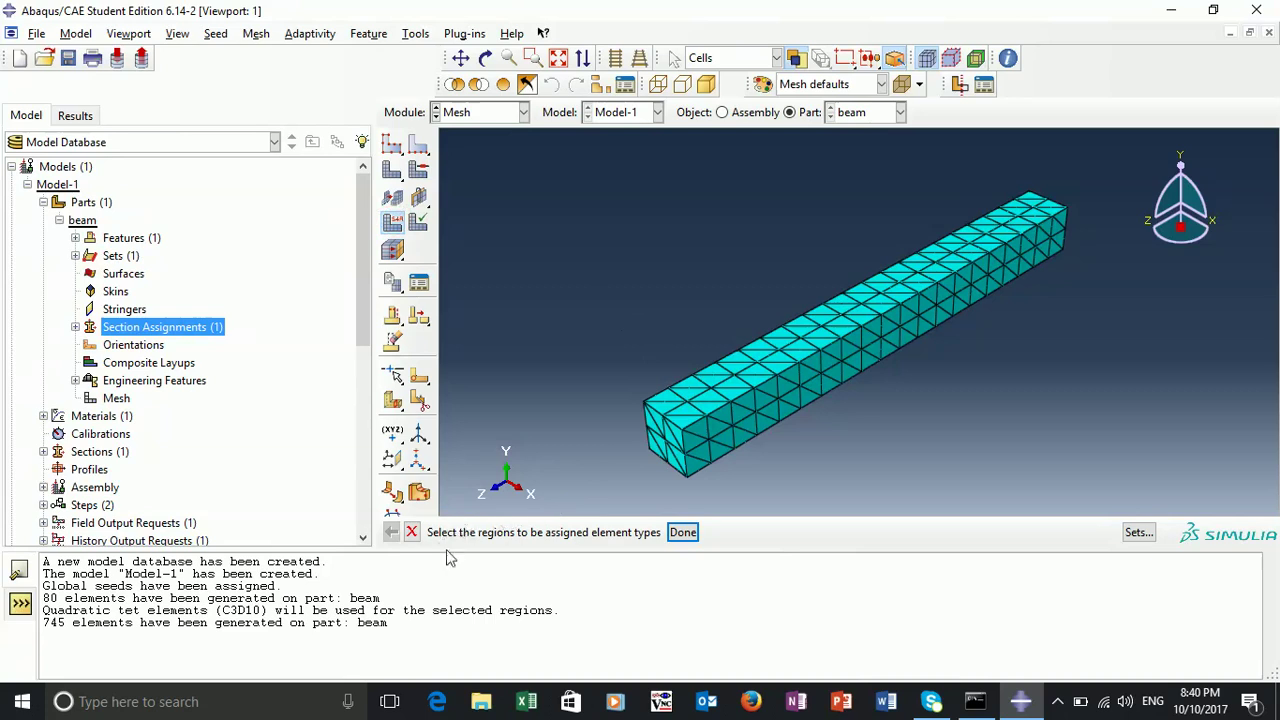
left_click(707, 385)
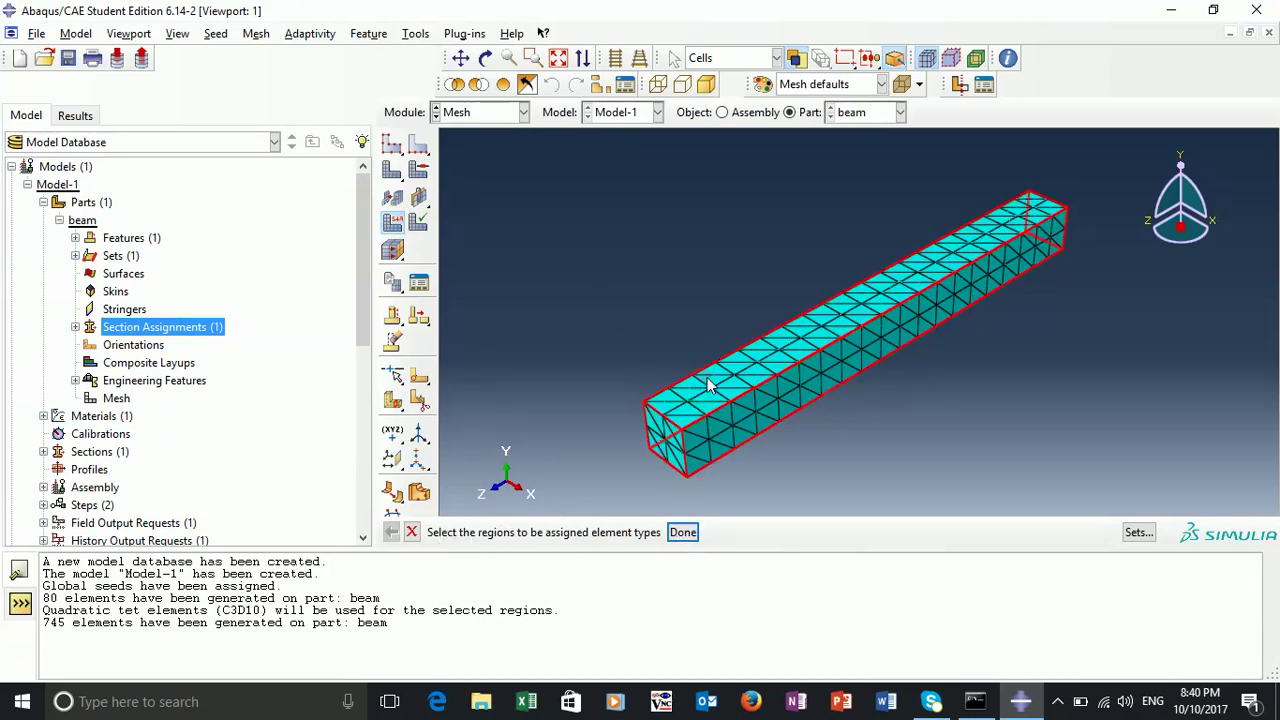
left_click(684, 532)
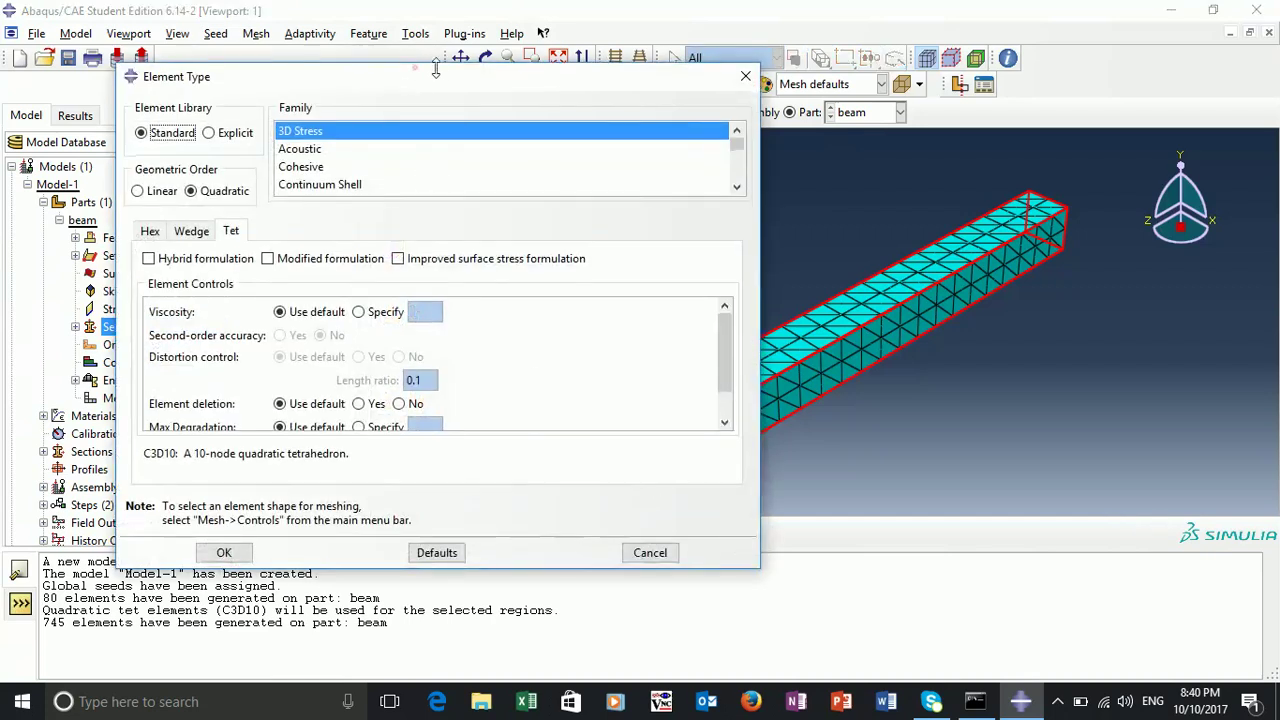
left_click_drag(432, 87, 605, 84)
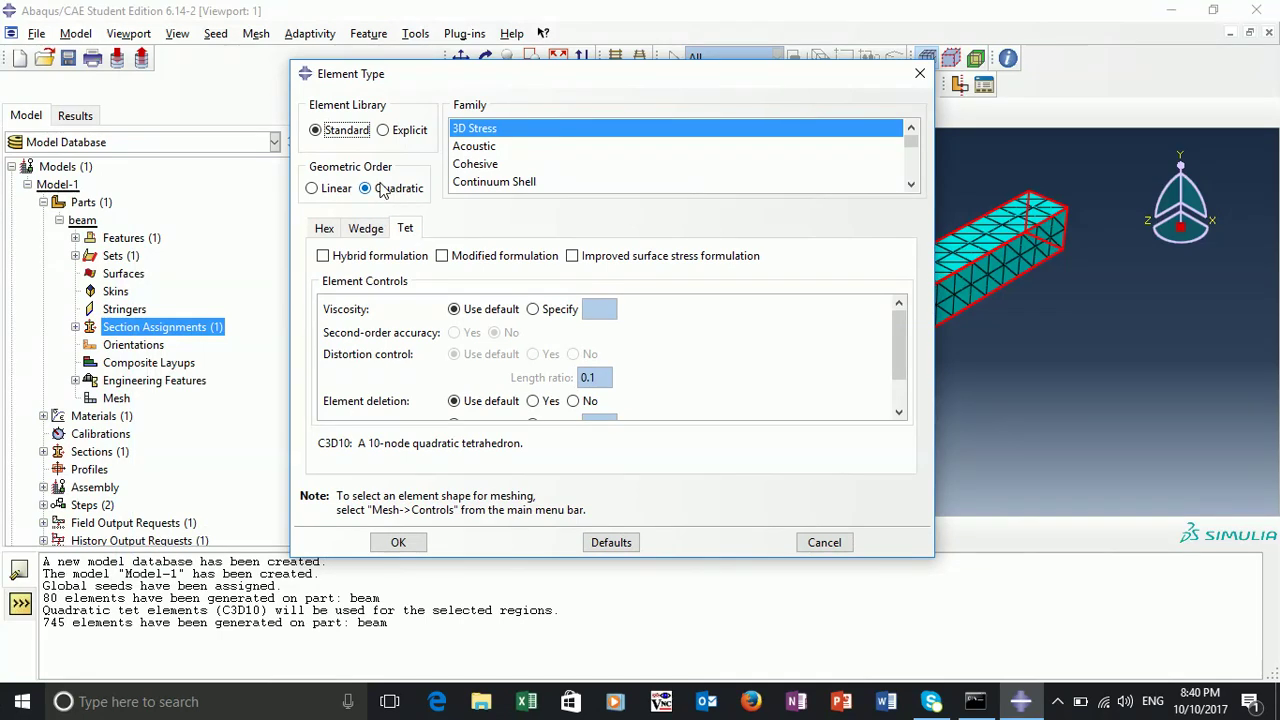
left_click(313, 189)
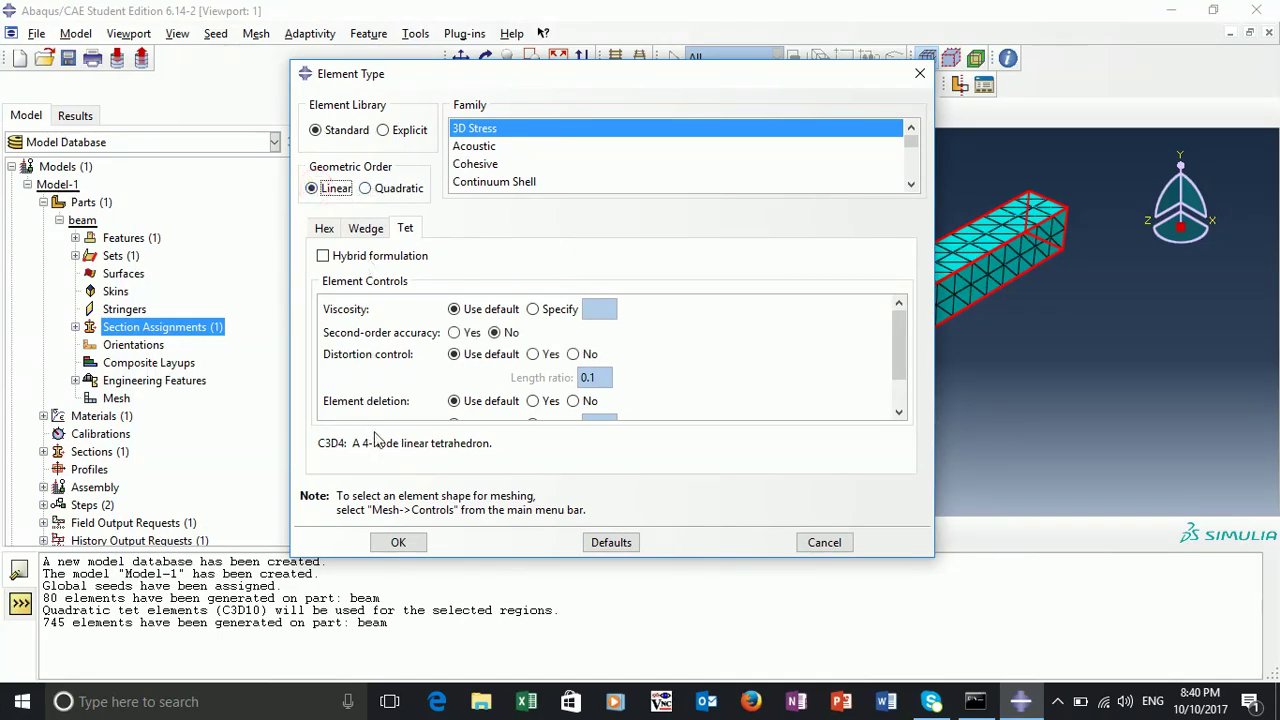
left_click(368, 189)
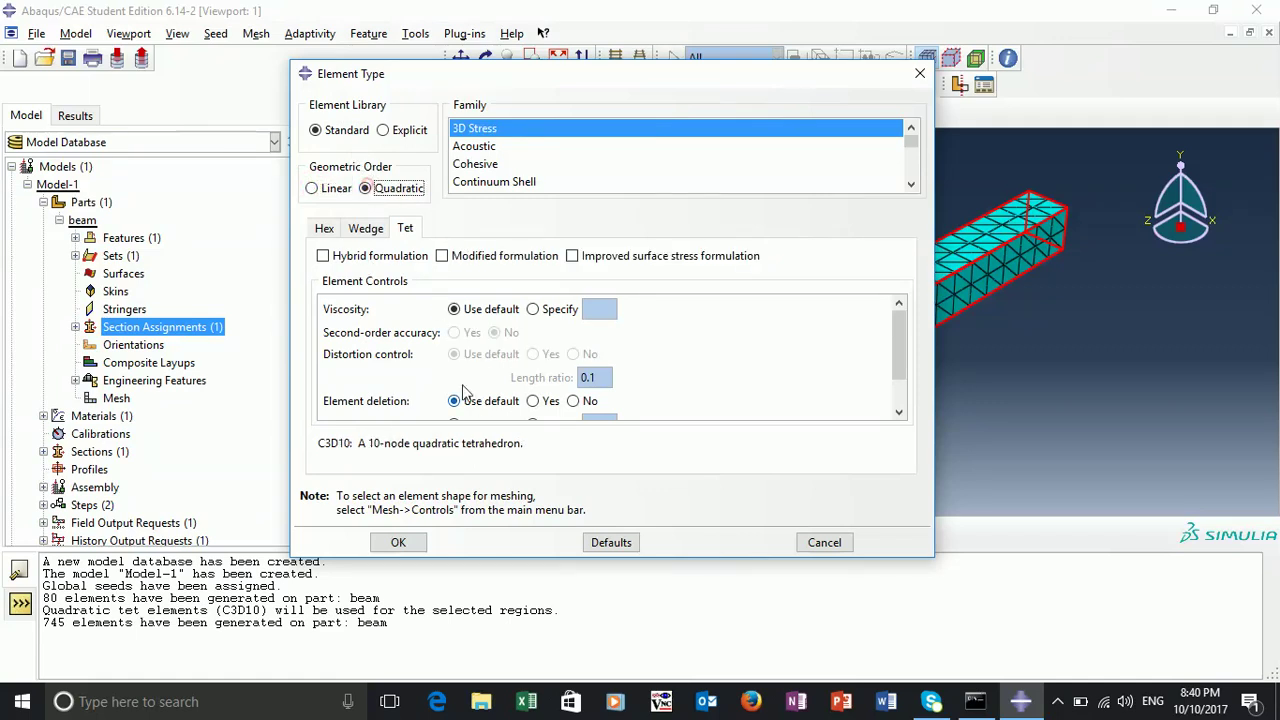
left_click_drag(352, 443, 516, 448)
left_click(518, 446)
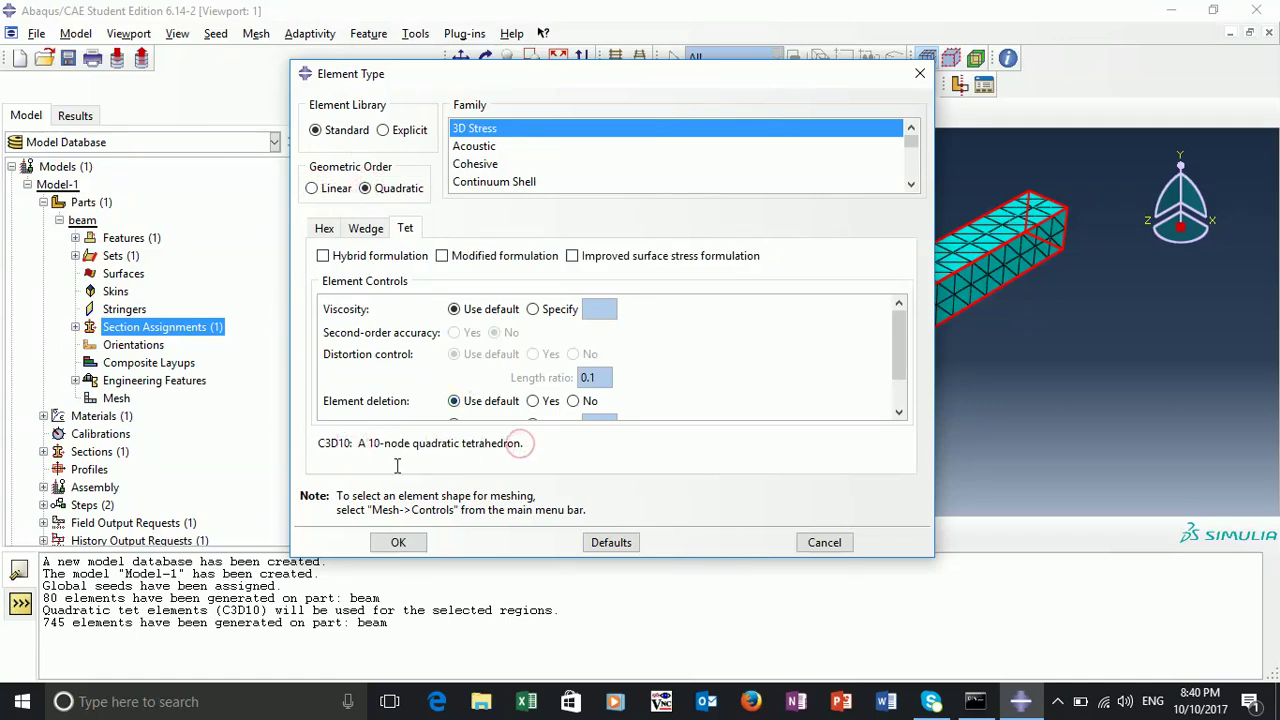
left_click(320, 443, "shift")
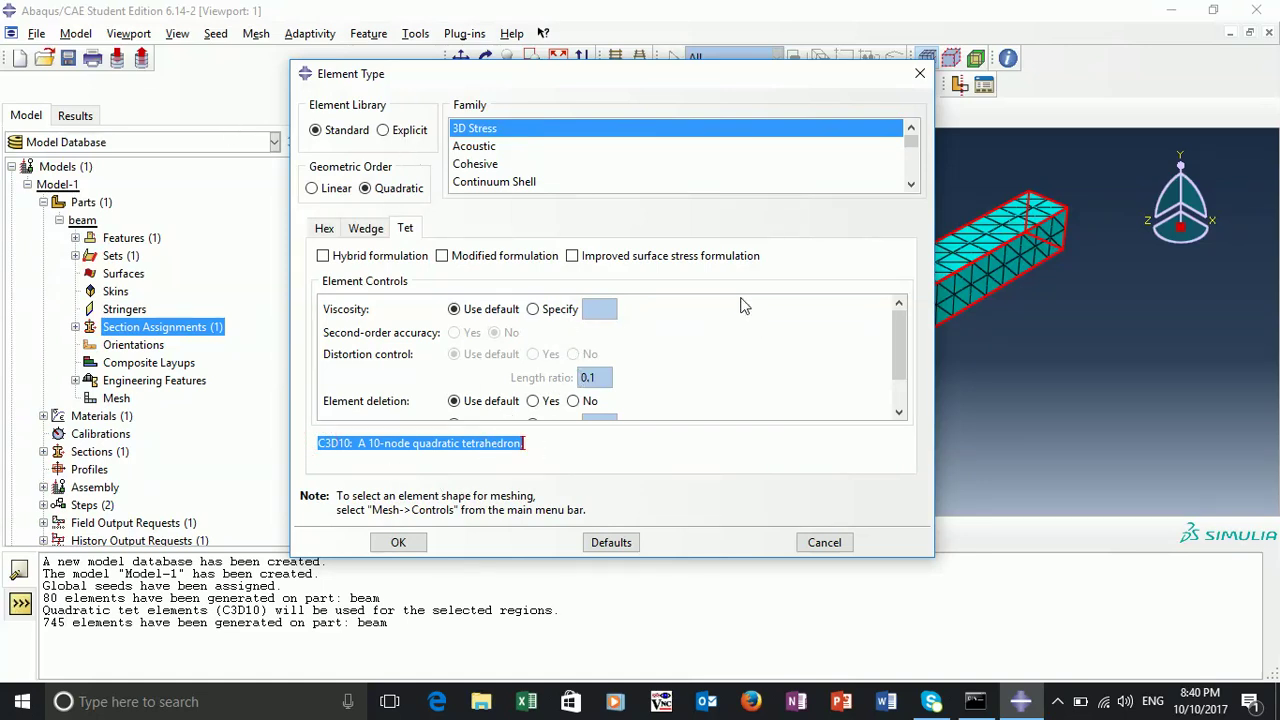
scroll(758, 326, "down", 3)
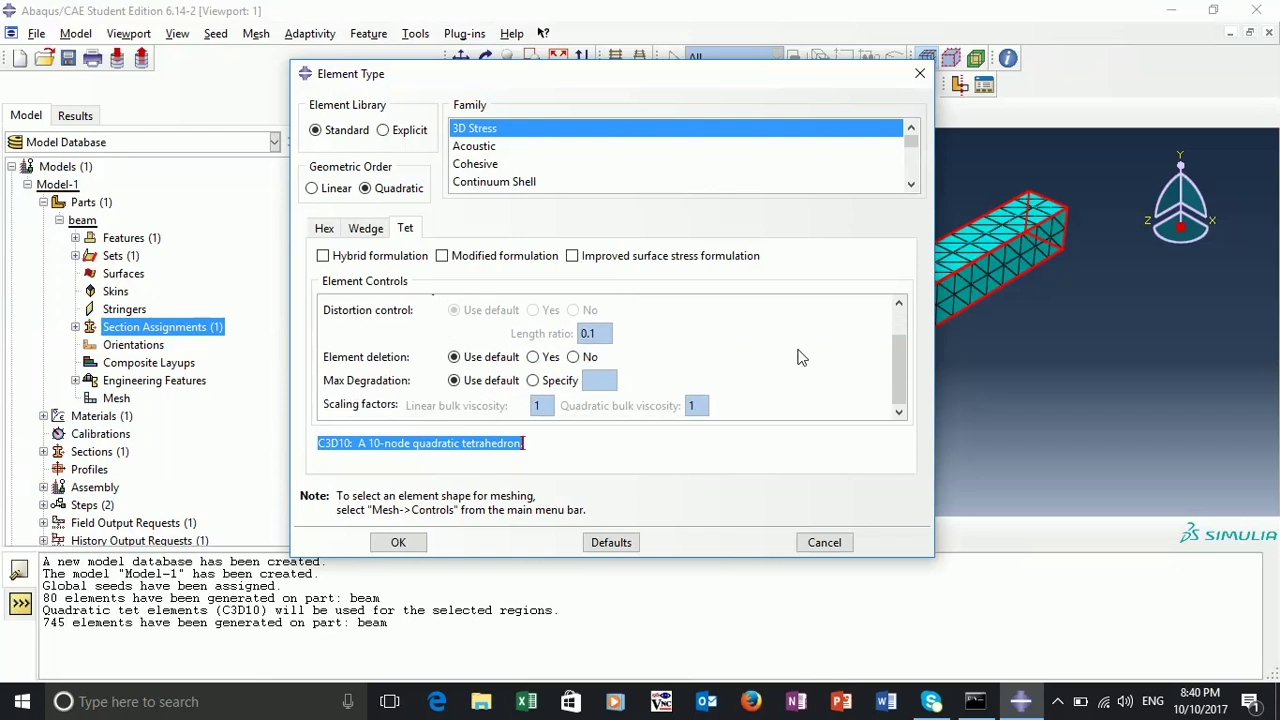
scroll(796, 360, "up", 3)
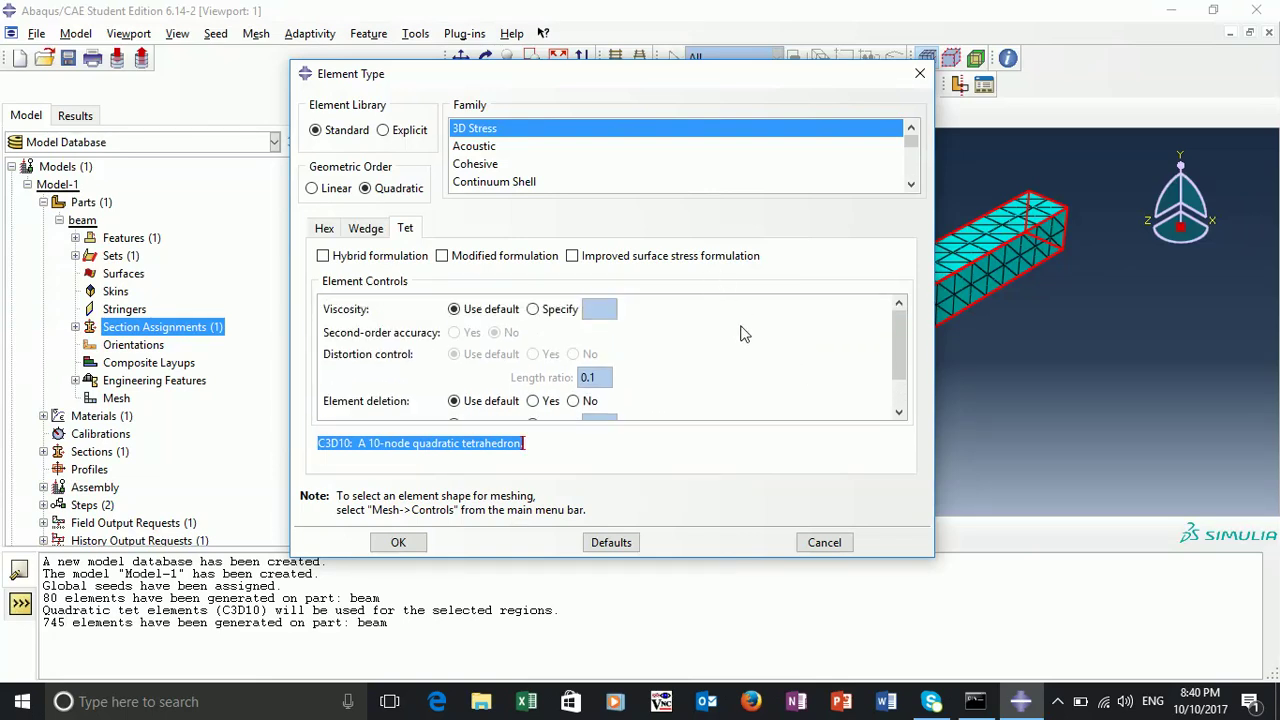
Assign the beam Standard 3D Stress tet elements with linear geometric order and finish the element type assignment.
left_click(312, 188)
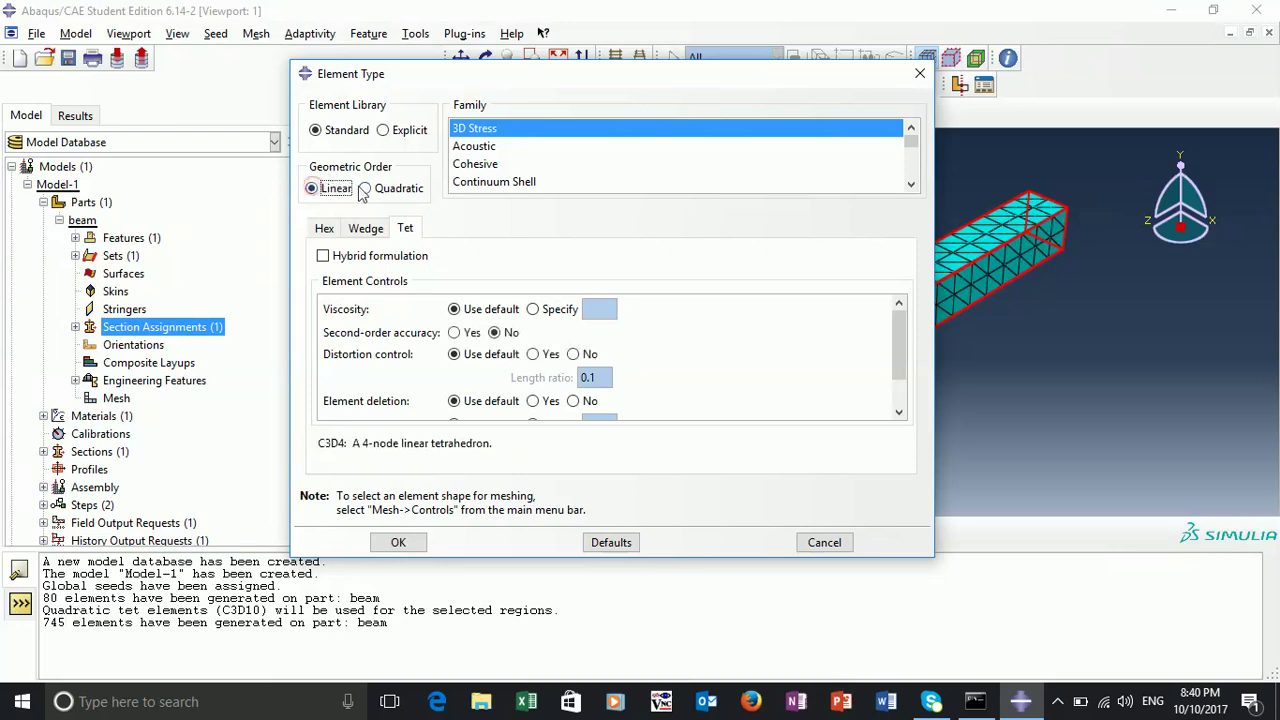
left_click(398, 543)
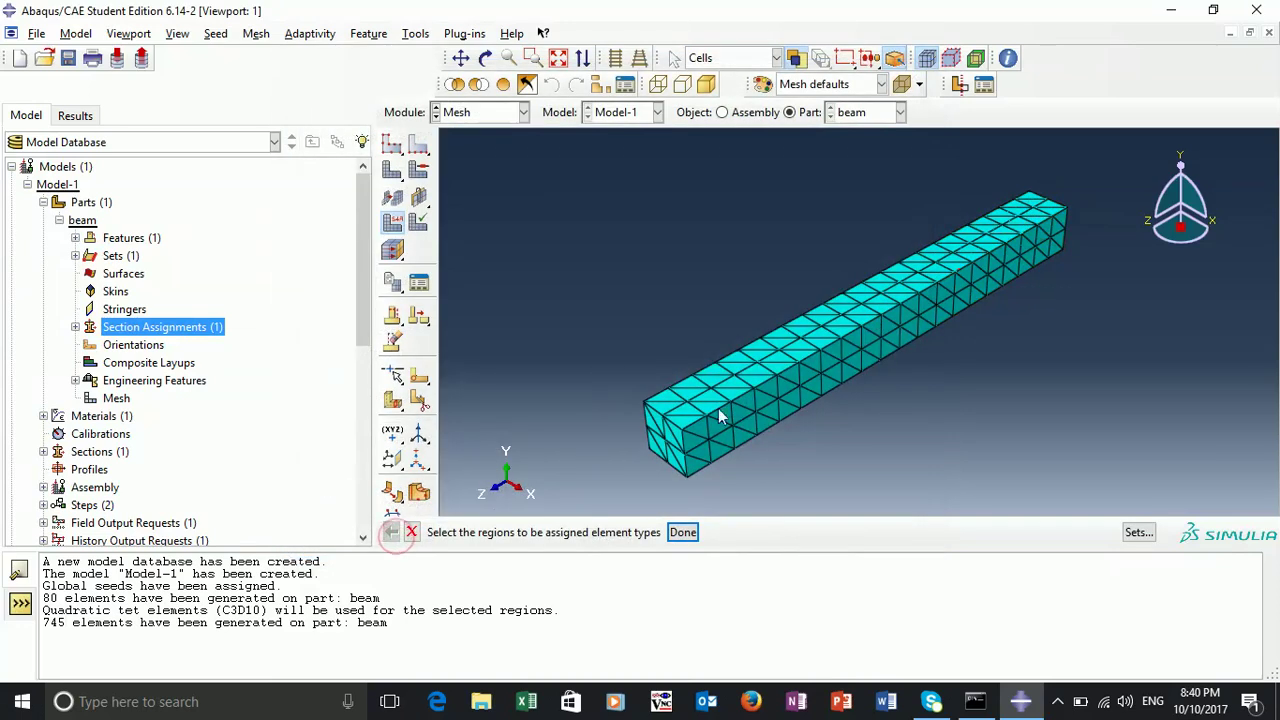
left_click(683, 532)
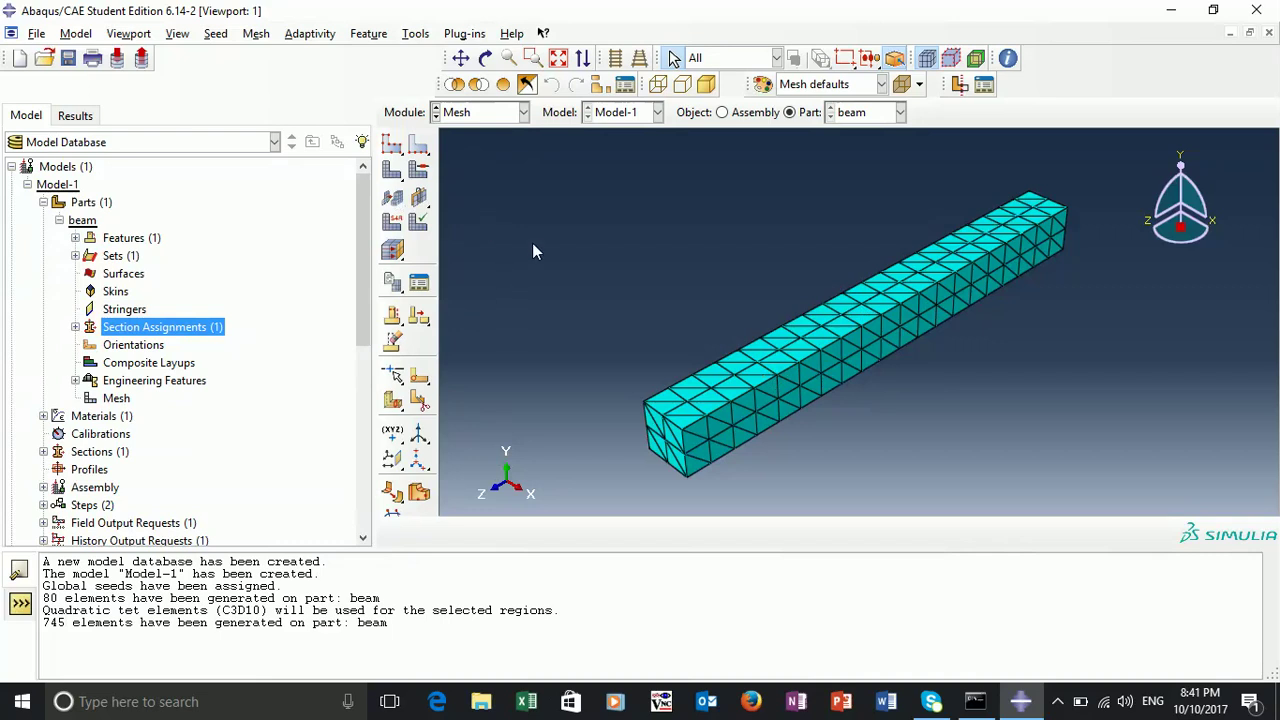
Switch to the Job module and create a full analysis job named myJob for Model-1 with the default settings.
left_click(477, 116)
left_click(470, 268)
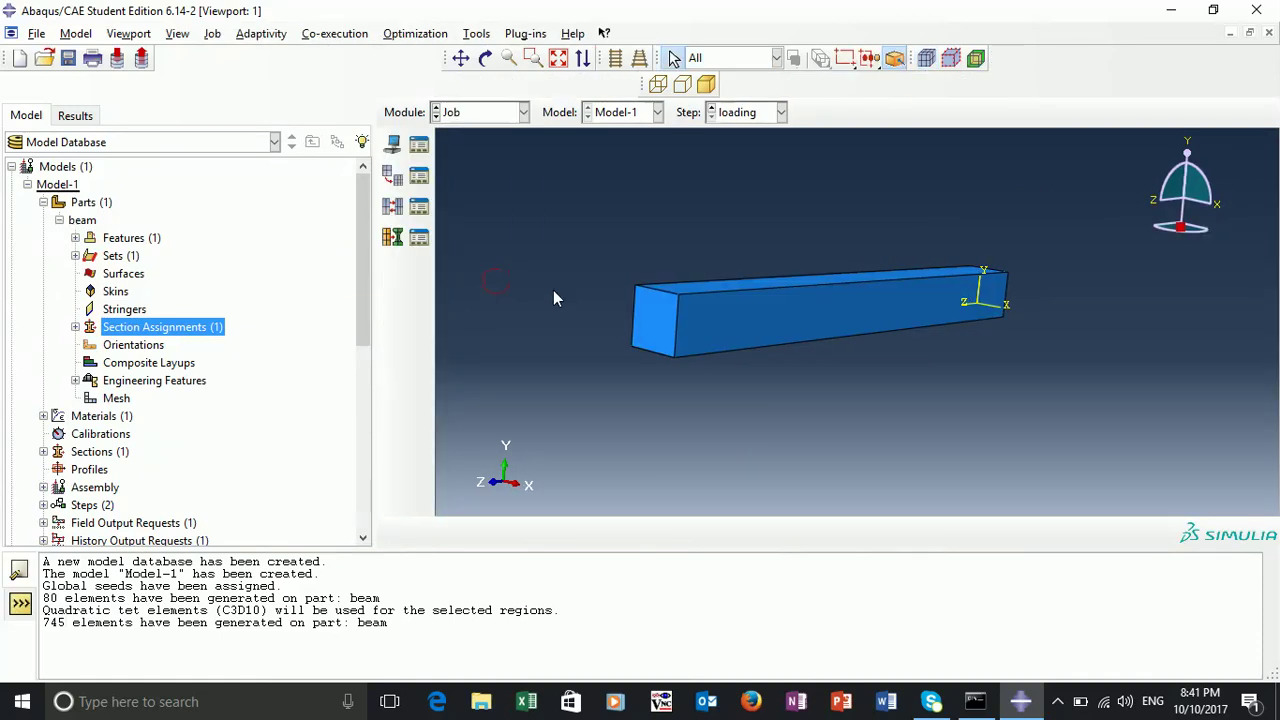
left_click(477, 113)
left_click(476, 113)
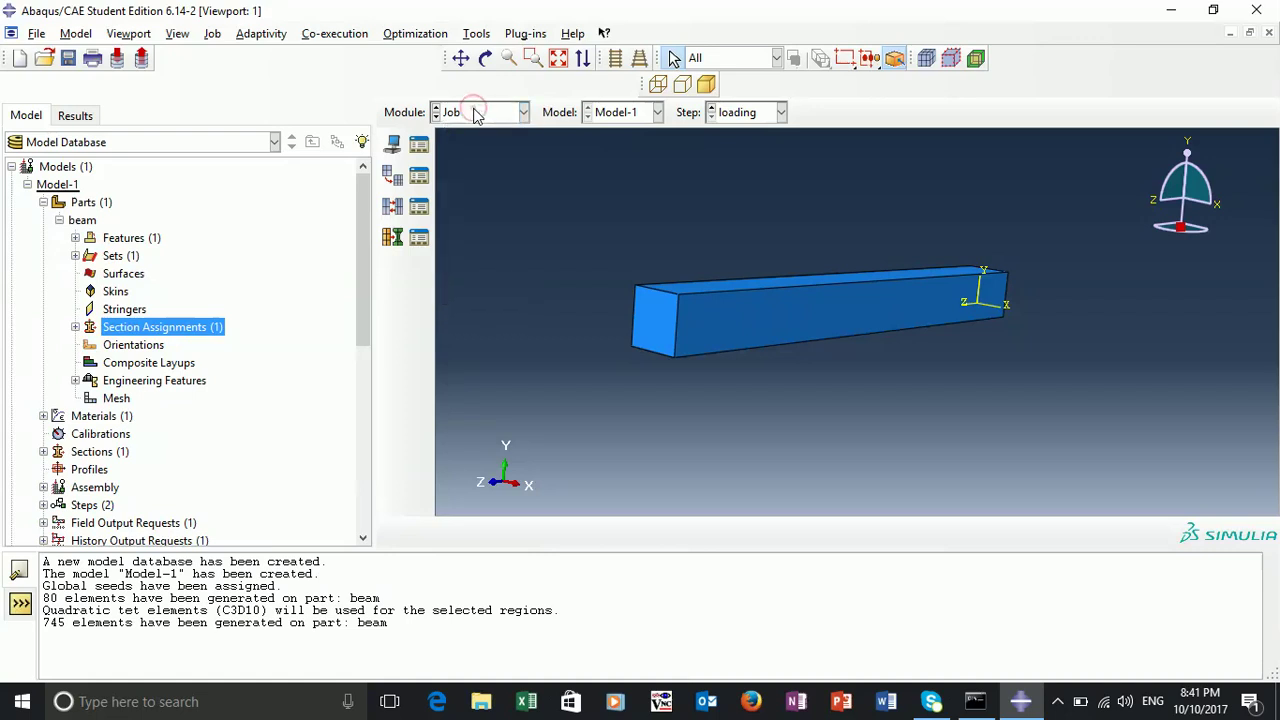
left_click(395, 147)
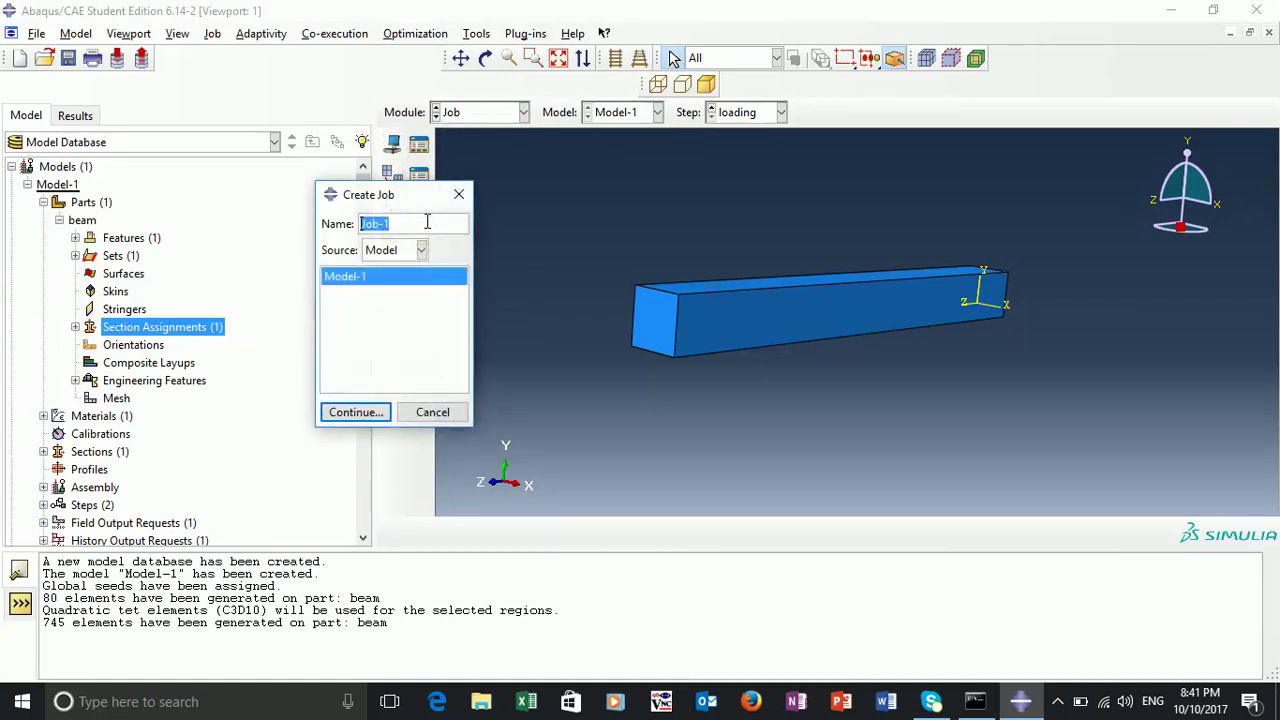
type("my")
left_click(355, 412)
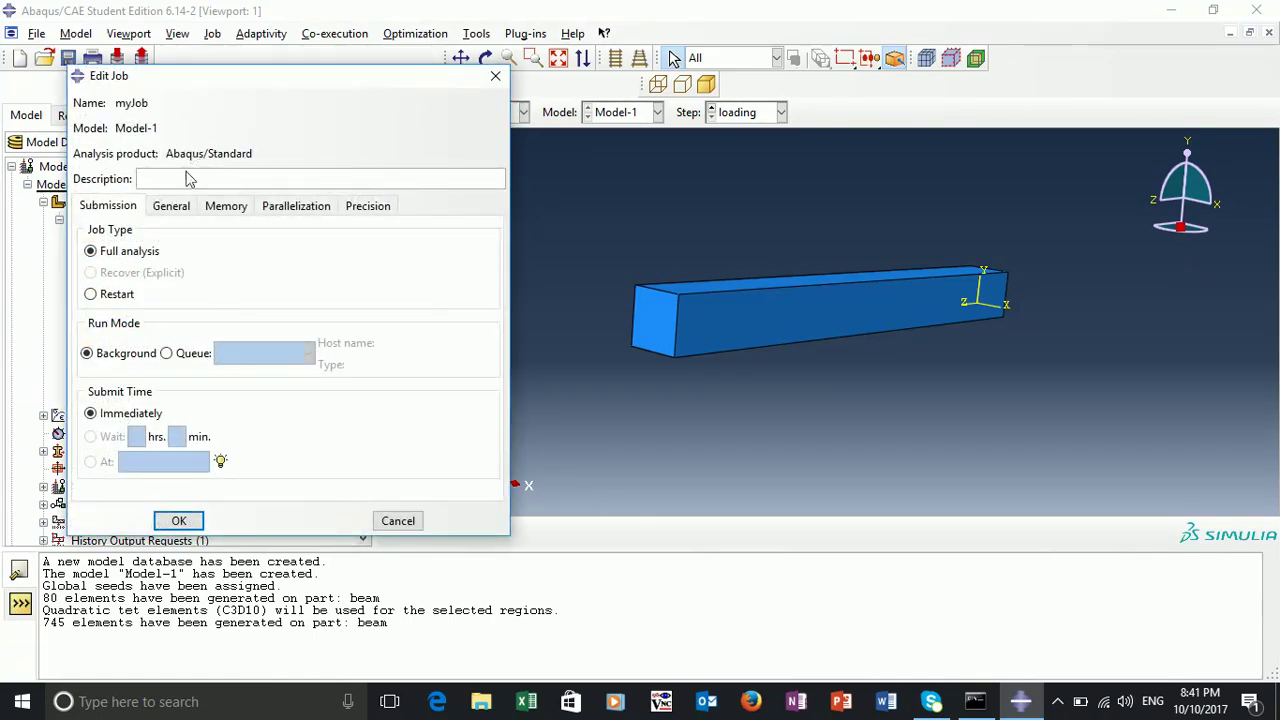
left_click(180, 521)
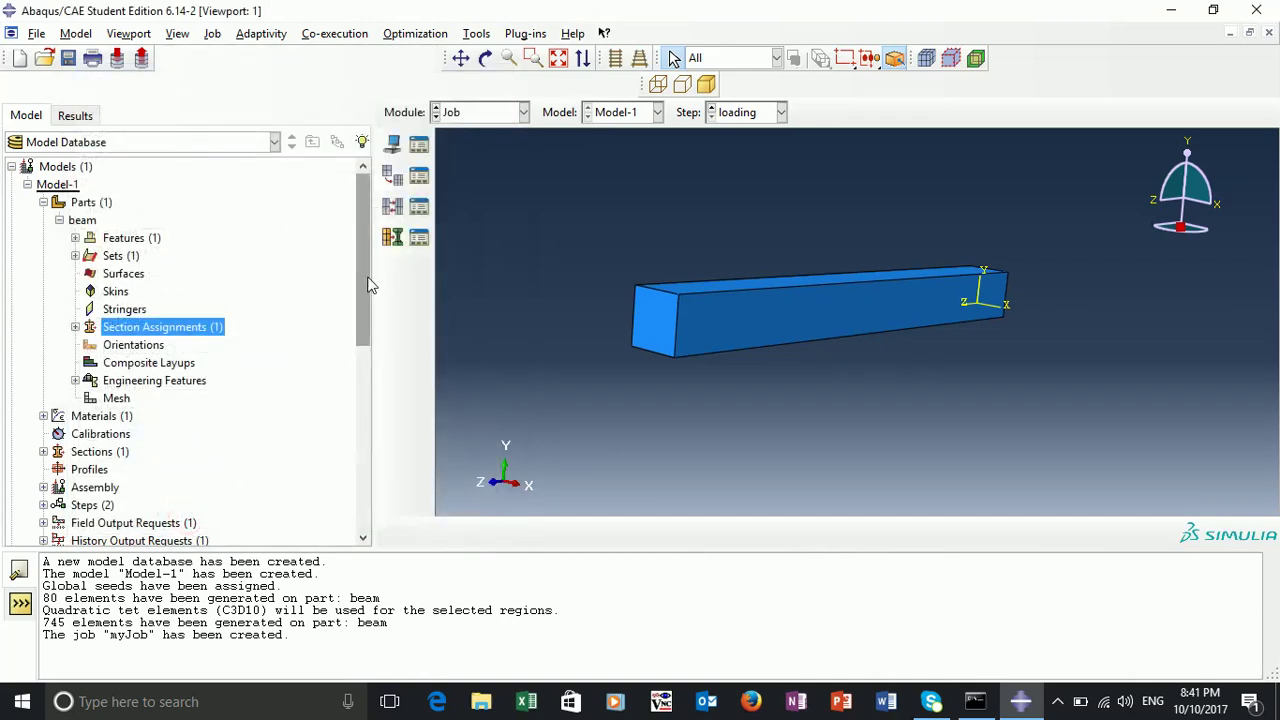
Submit the job myJob for analysis, overwriting its existing job files.
left_click_drag(363, 276, 368, 477)
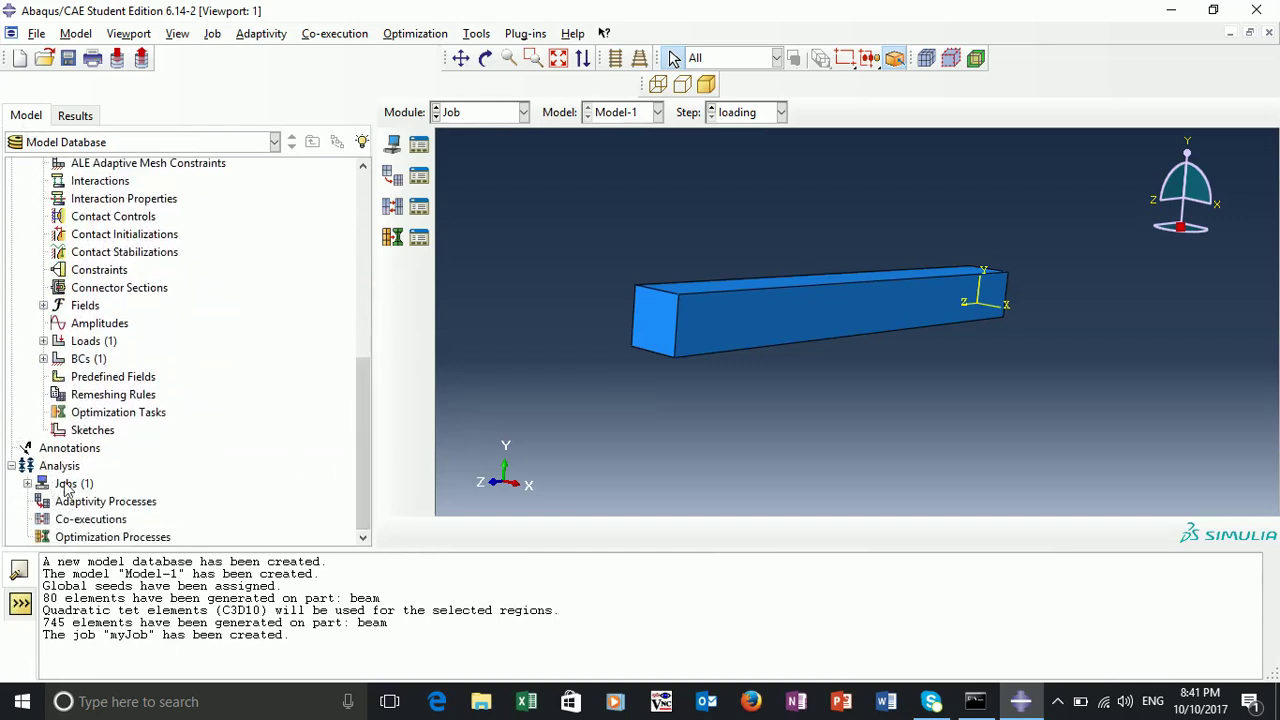
left_click(27, 483)
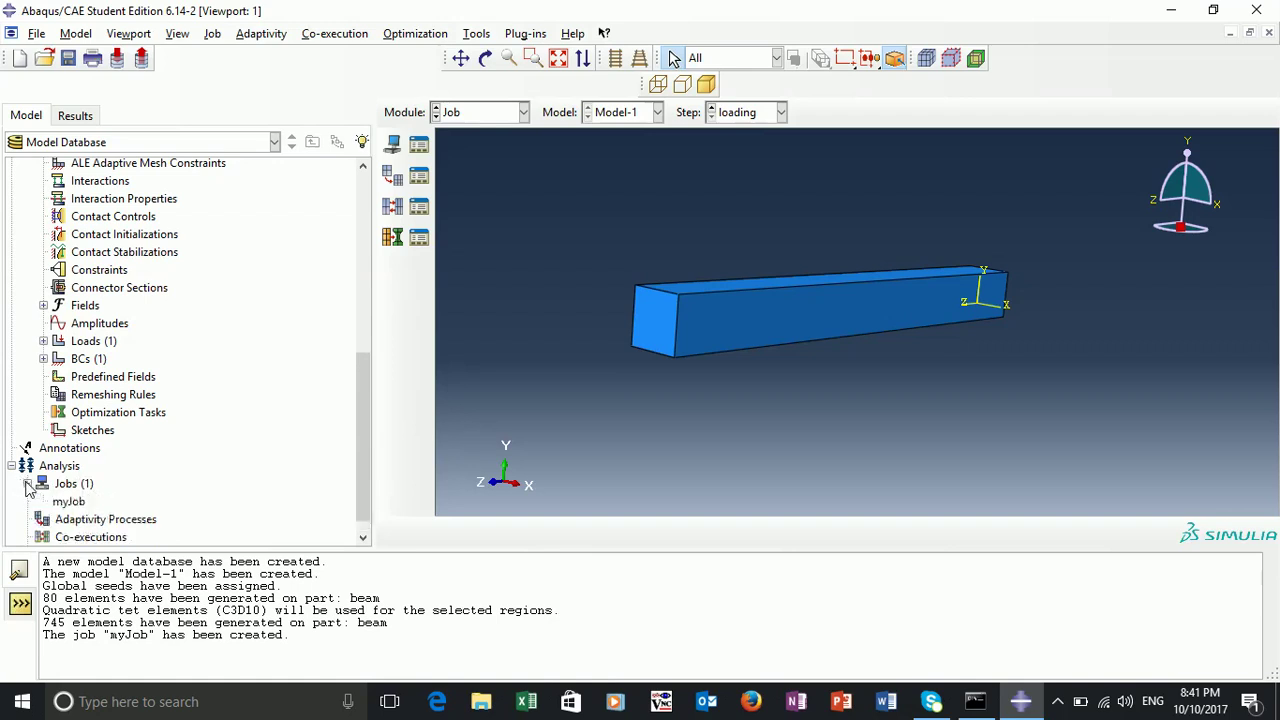
left_click(68, 502)
right_click(72, 508)
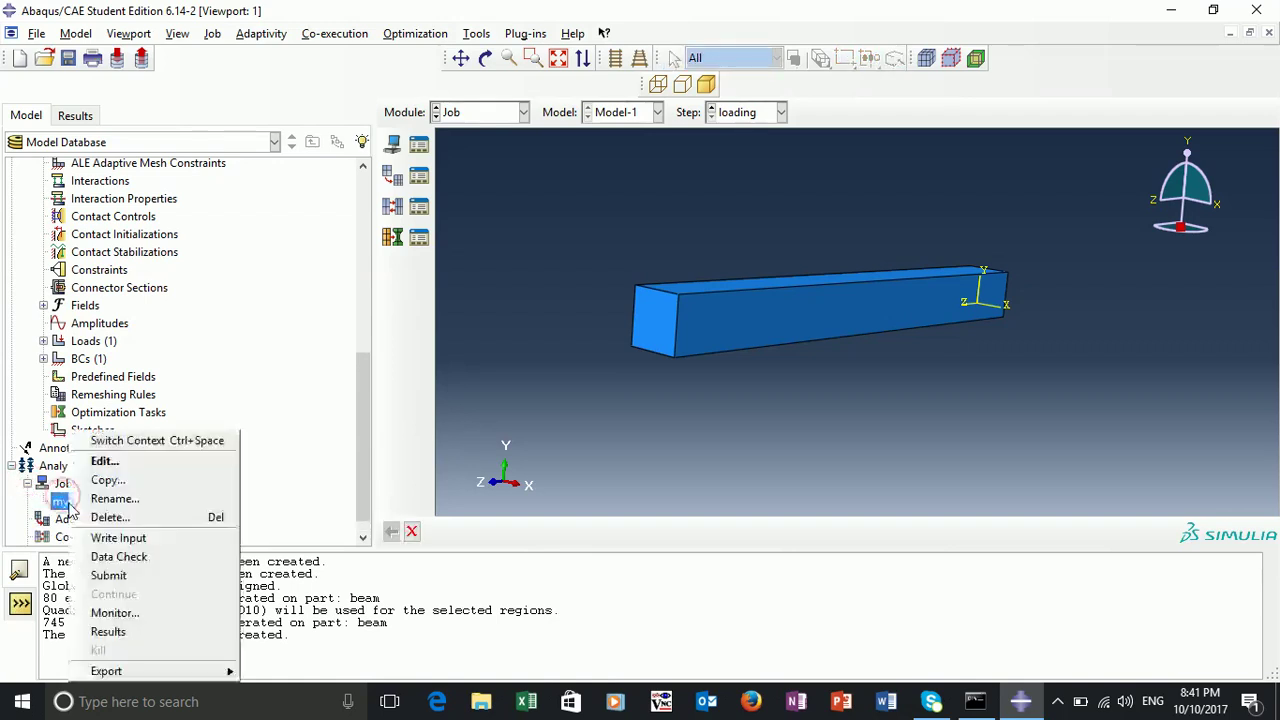
left_click(157, 577)
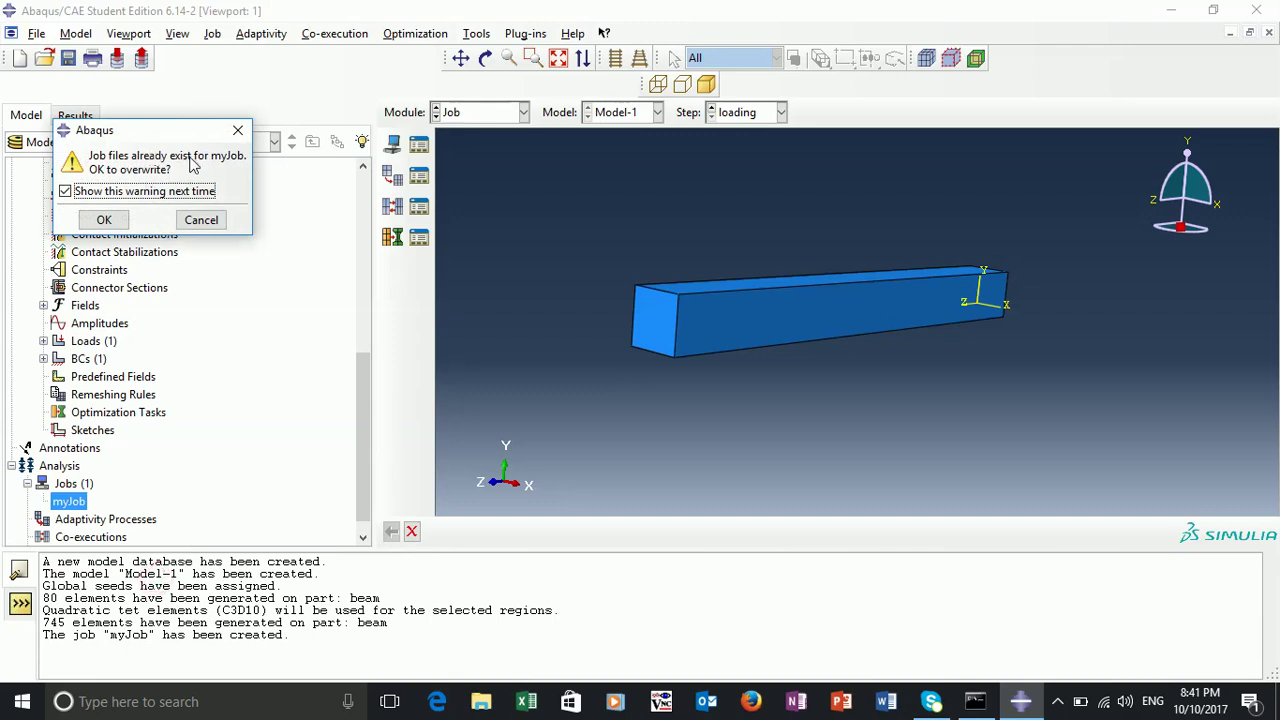
left_click(103, 219)
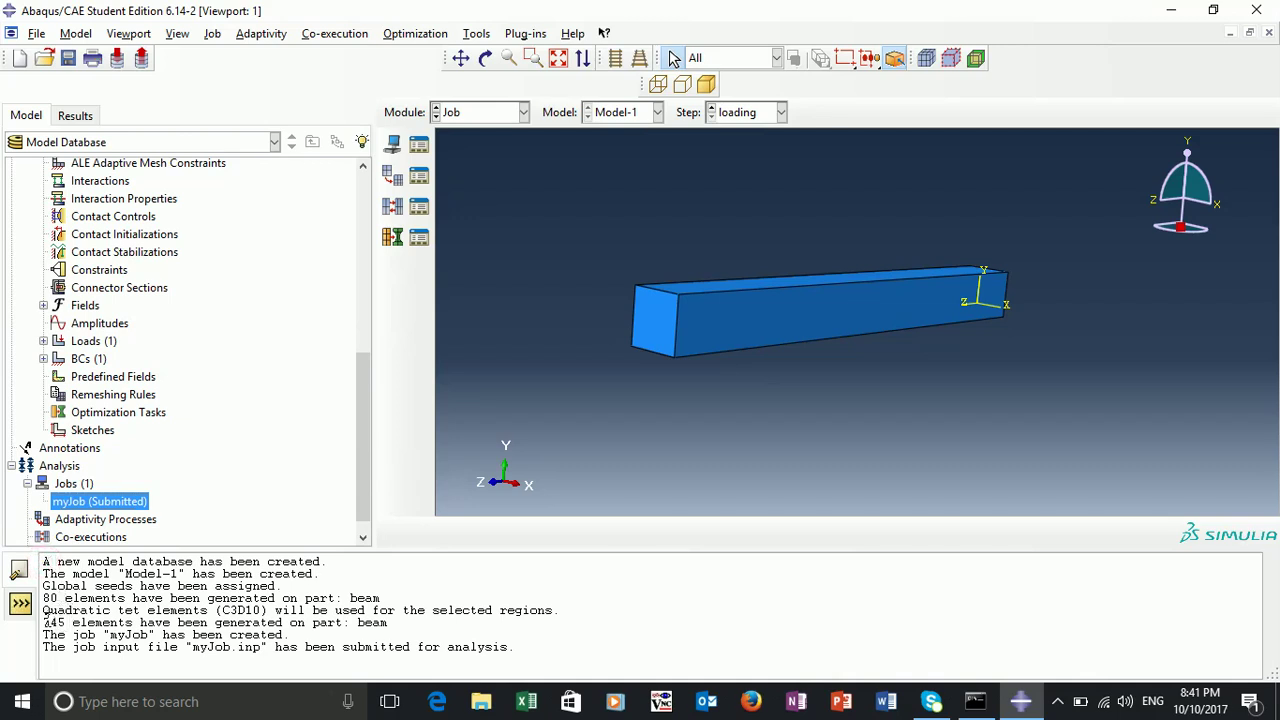
Check the submission and completion messages of myJob in the message area.
left_click_drag(46, 634, 290, 648)
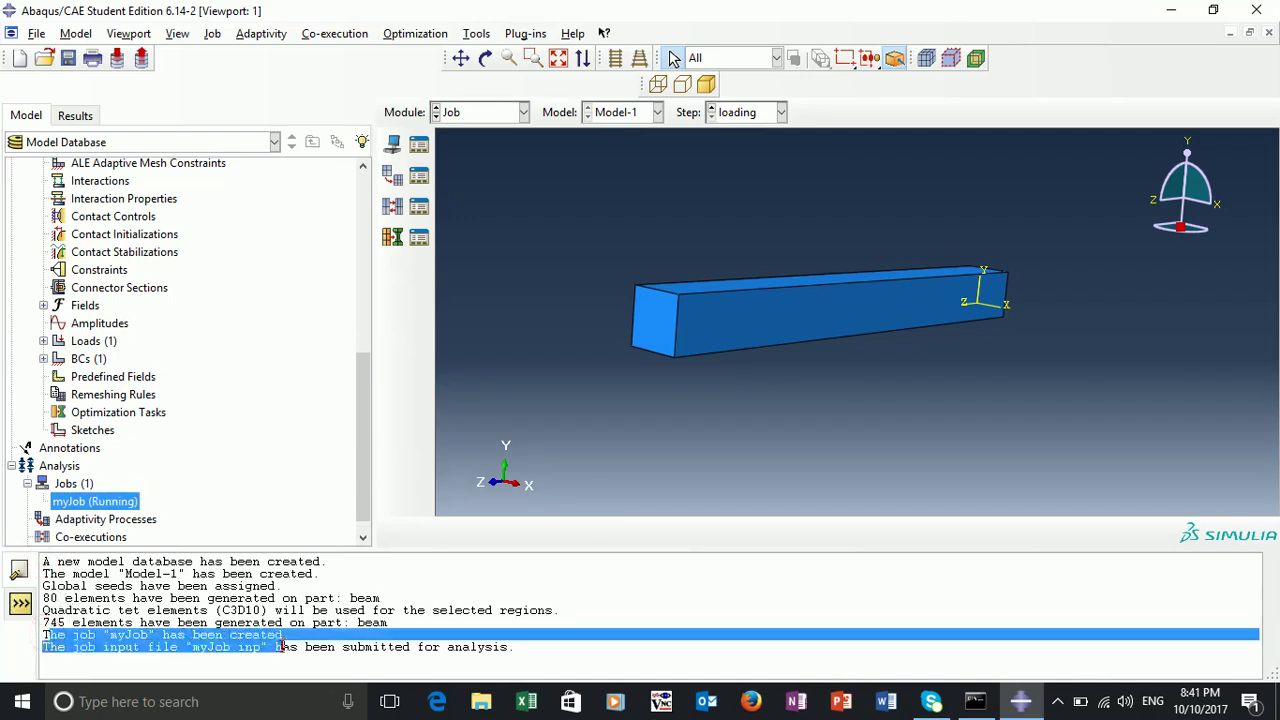
left_click(104, 649)
left_click_drag(42, 647, 523, 651)
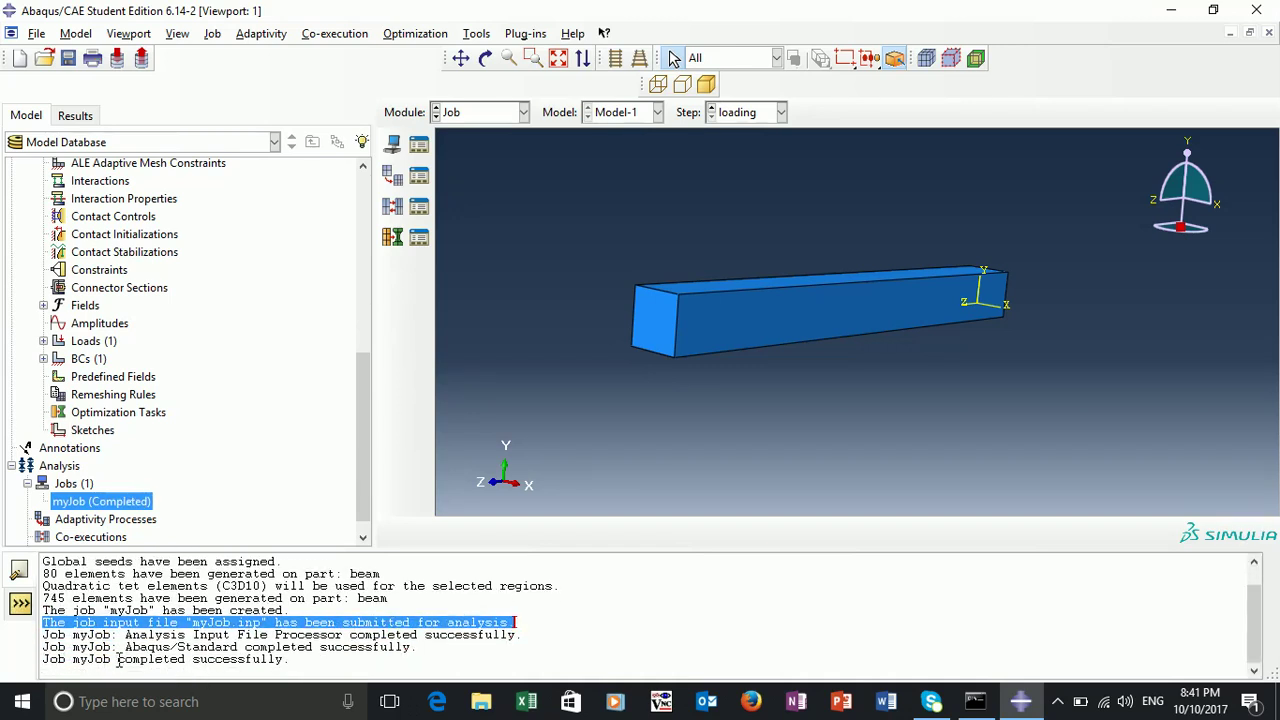
left_click_drag(118, 661, 282, 661)
left_click(326, 650)
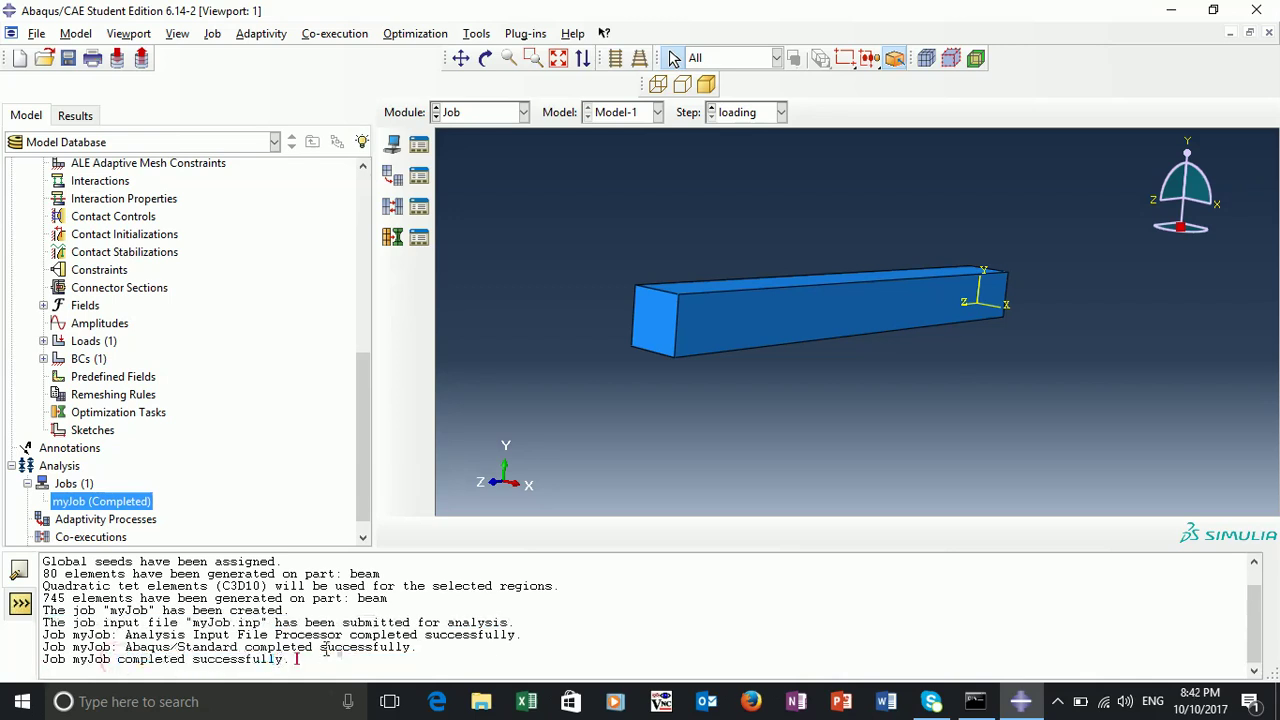
Open the results of myJob and plot the Mises stress contours on the deformed beam.
right_click(128, 502)
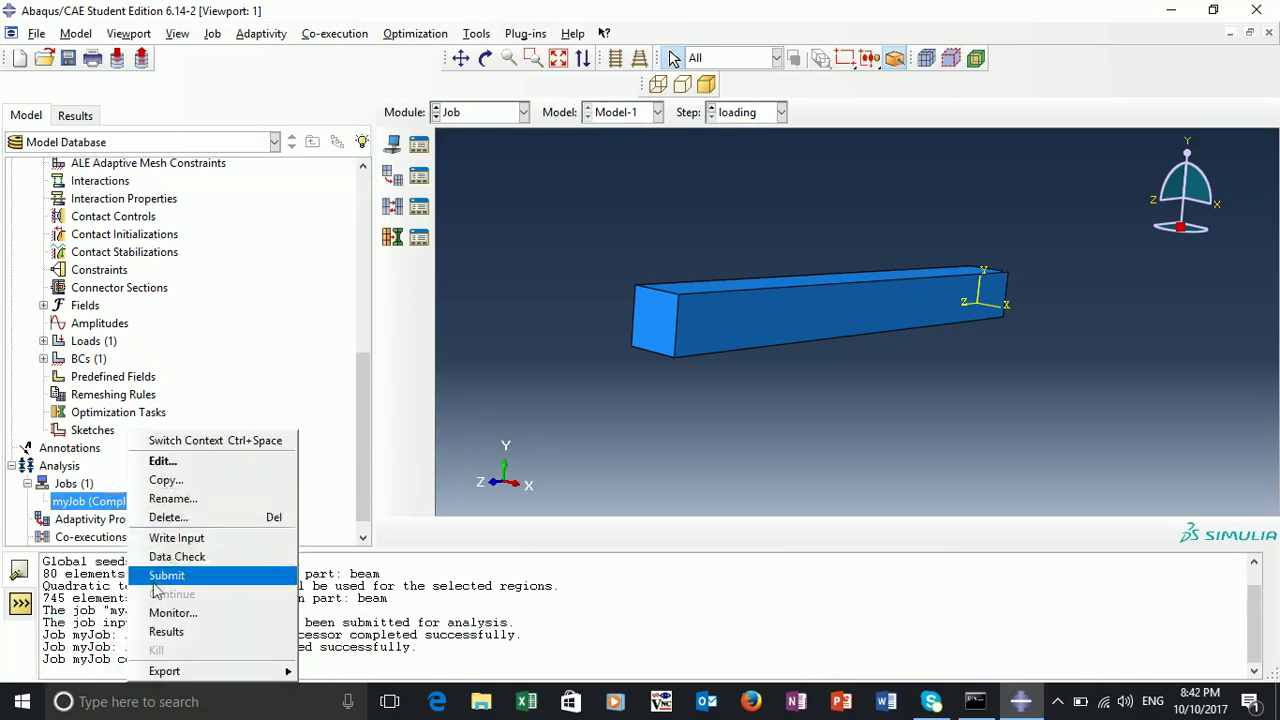
left_click(166, 631)
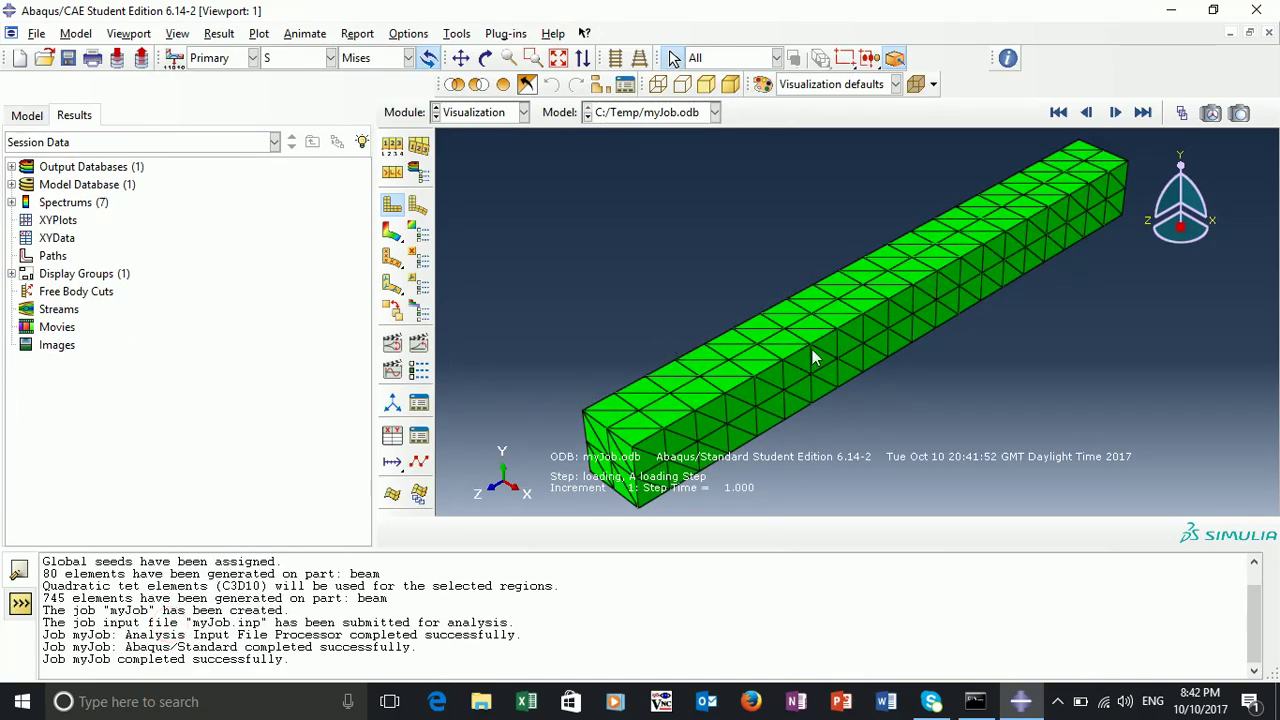
left_click_drag(762, 395, 766, 346, "ctrl+alt")
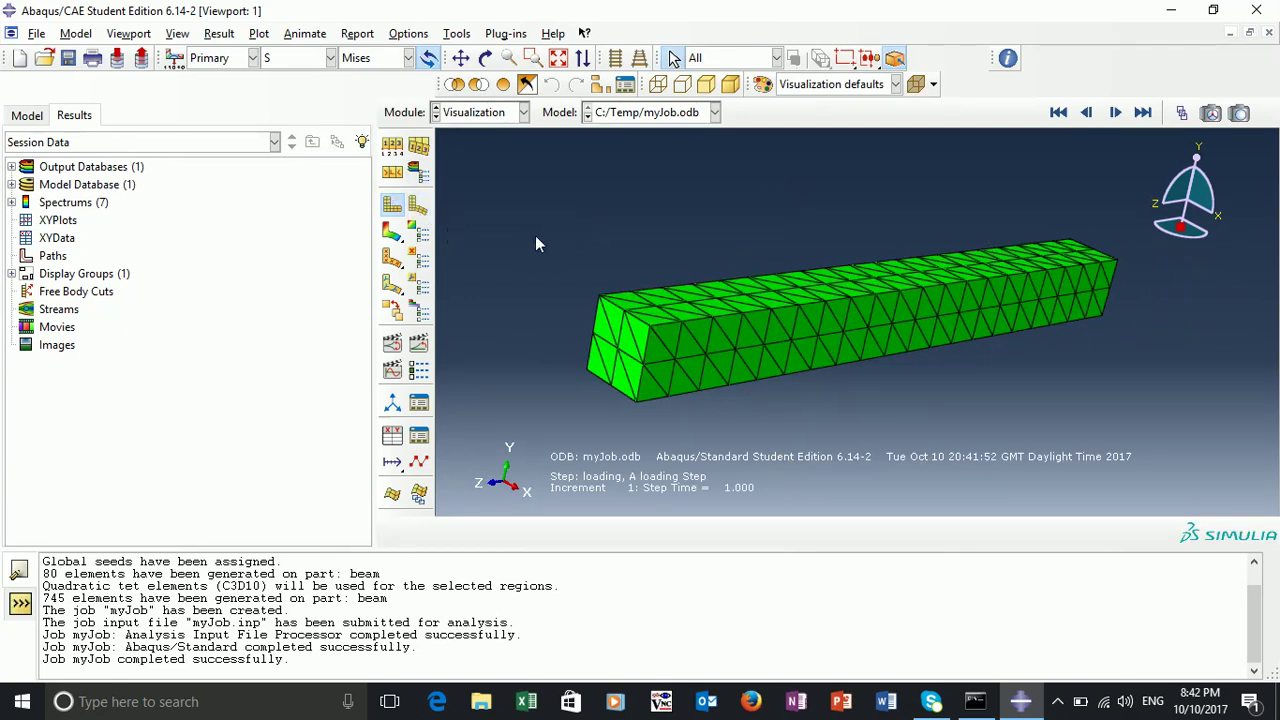
left_click(393, 232)
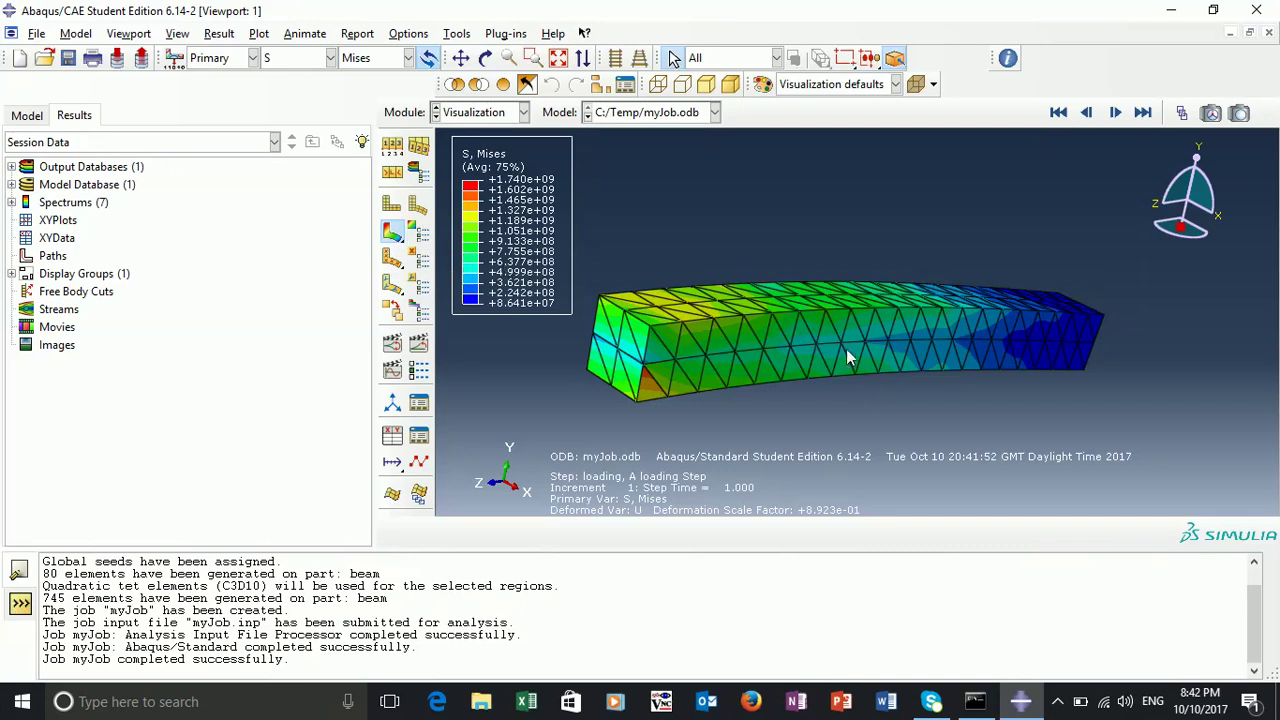
left_click_drag(846, 357, 817, 368, "ctrl+alt")
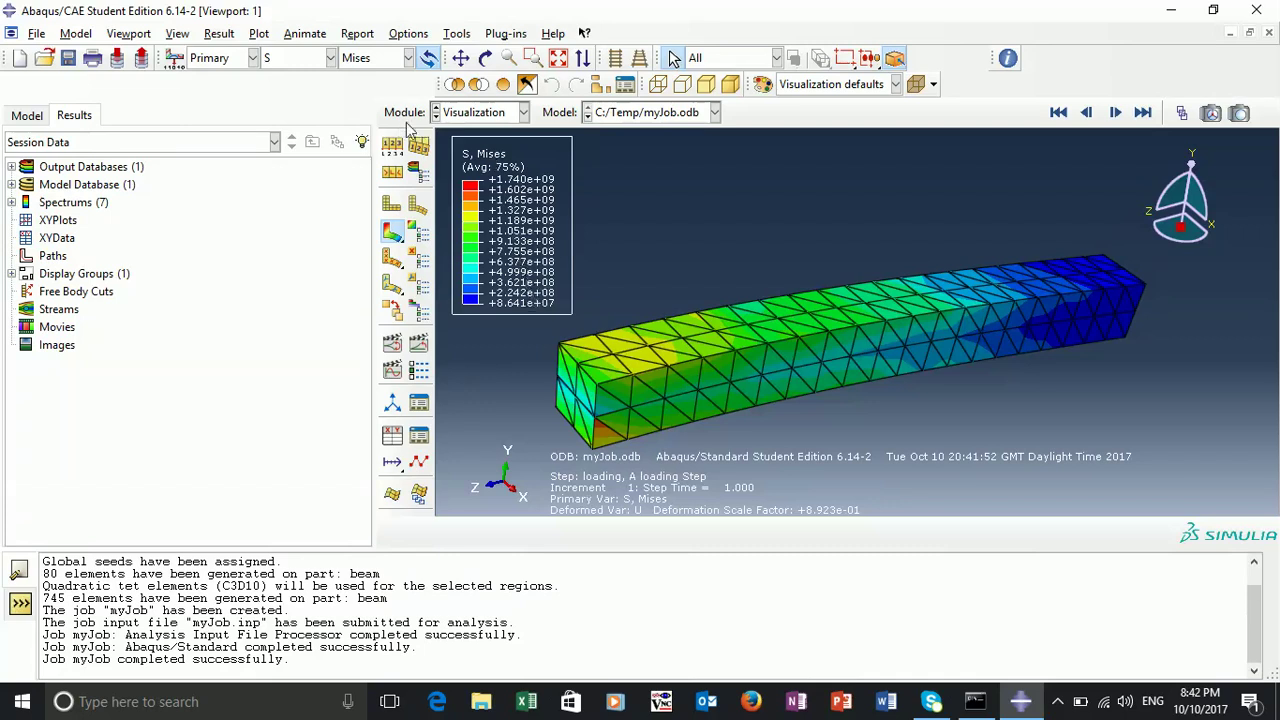
Change the contour plot's primary variable to displacement U with component U1.
left_click(255, 58)
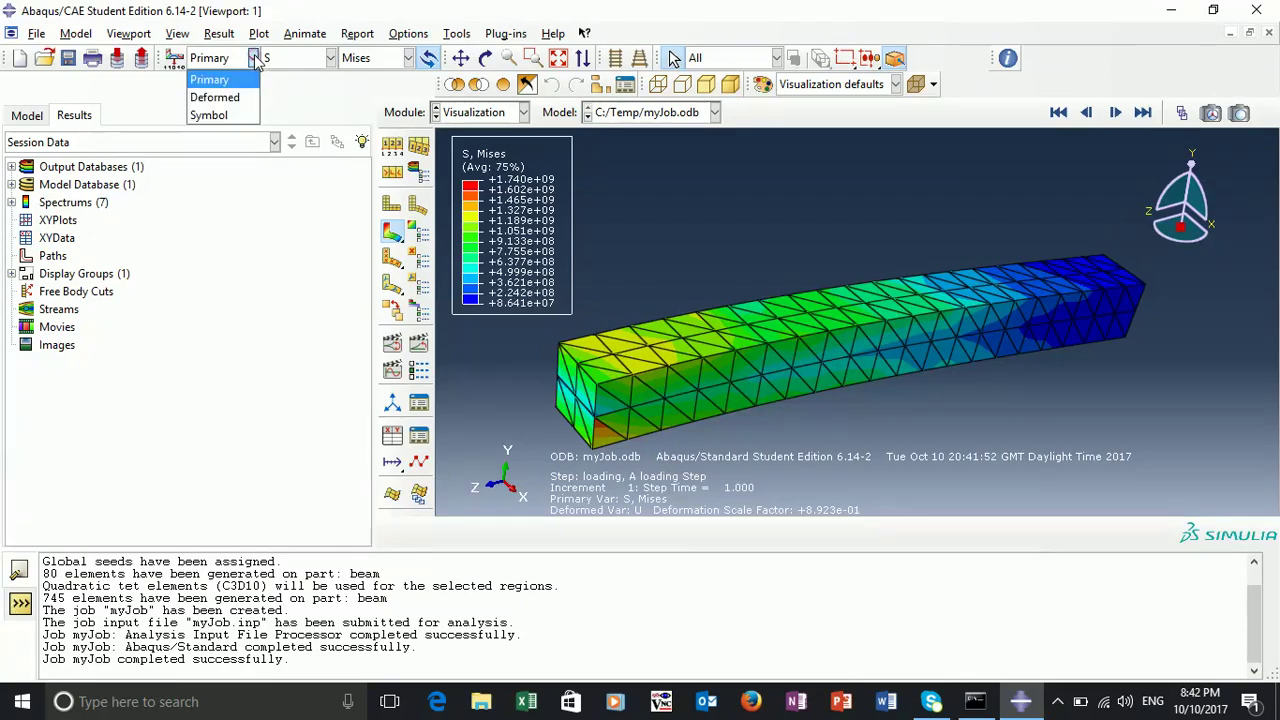
left_click(255, 58)
left_click(331, 58)
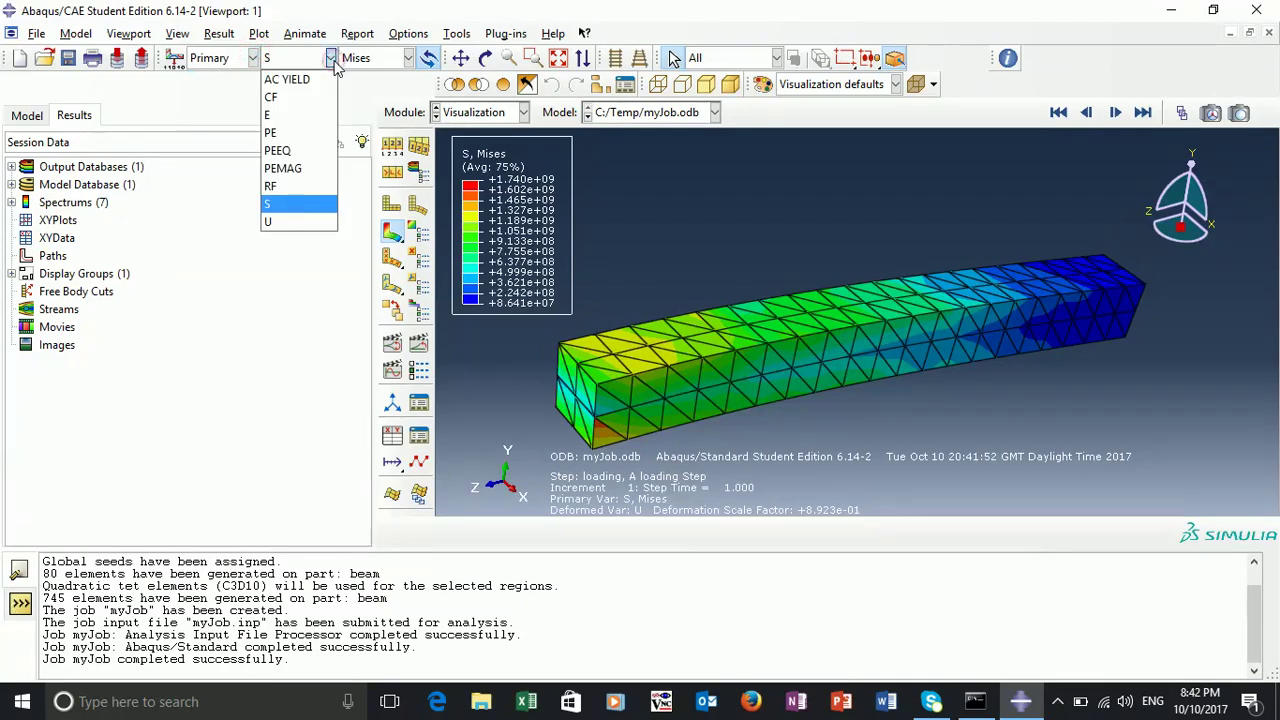
left_click(302, 221)
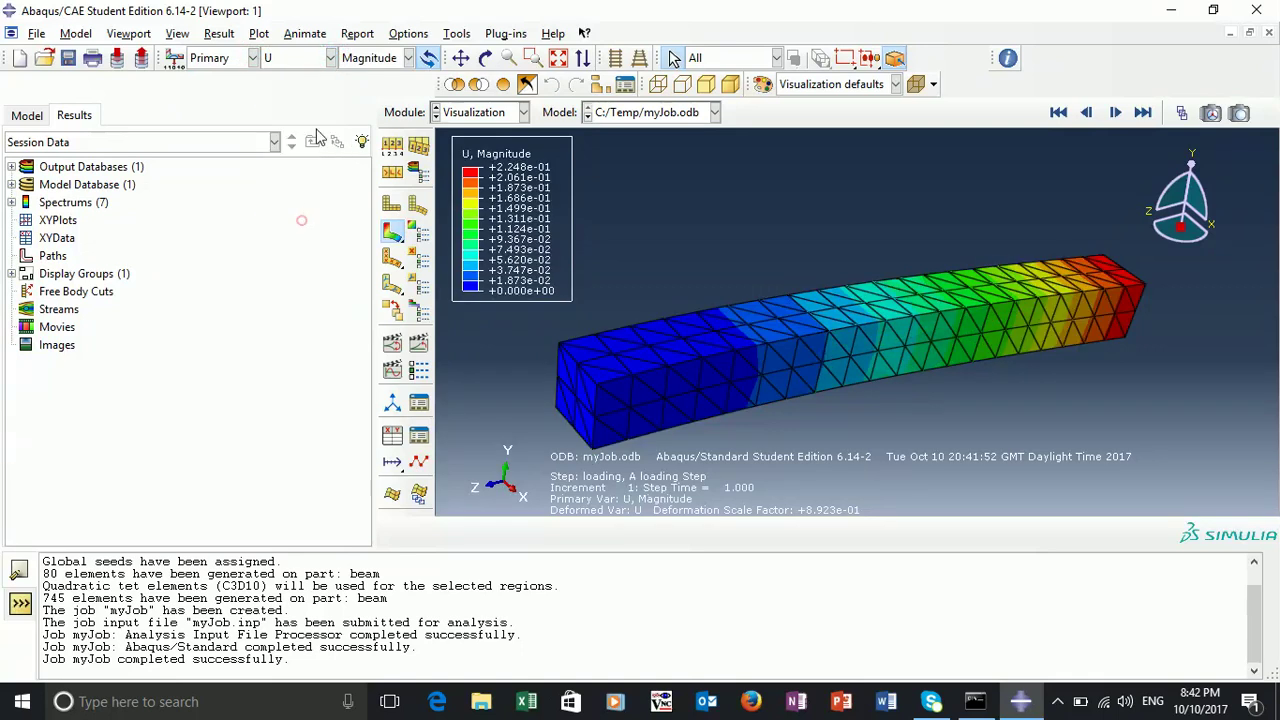
left_click(408, 58)
left_click(378, 102)
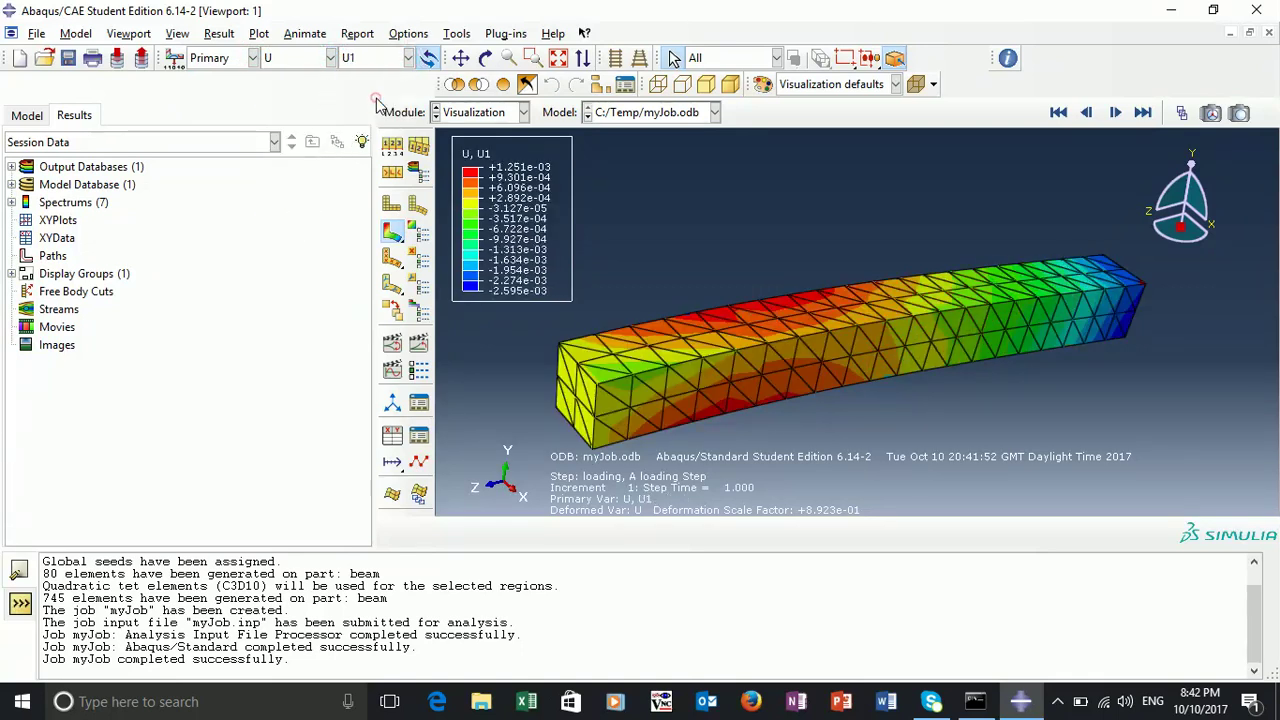
Switch the displacement contour plot to component U2 and view it on the deformed beam.
left_click_drag(677, 362, 600, 305, "ctrl+alt")
left_click(408, 58)
left_click(378, 118)
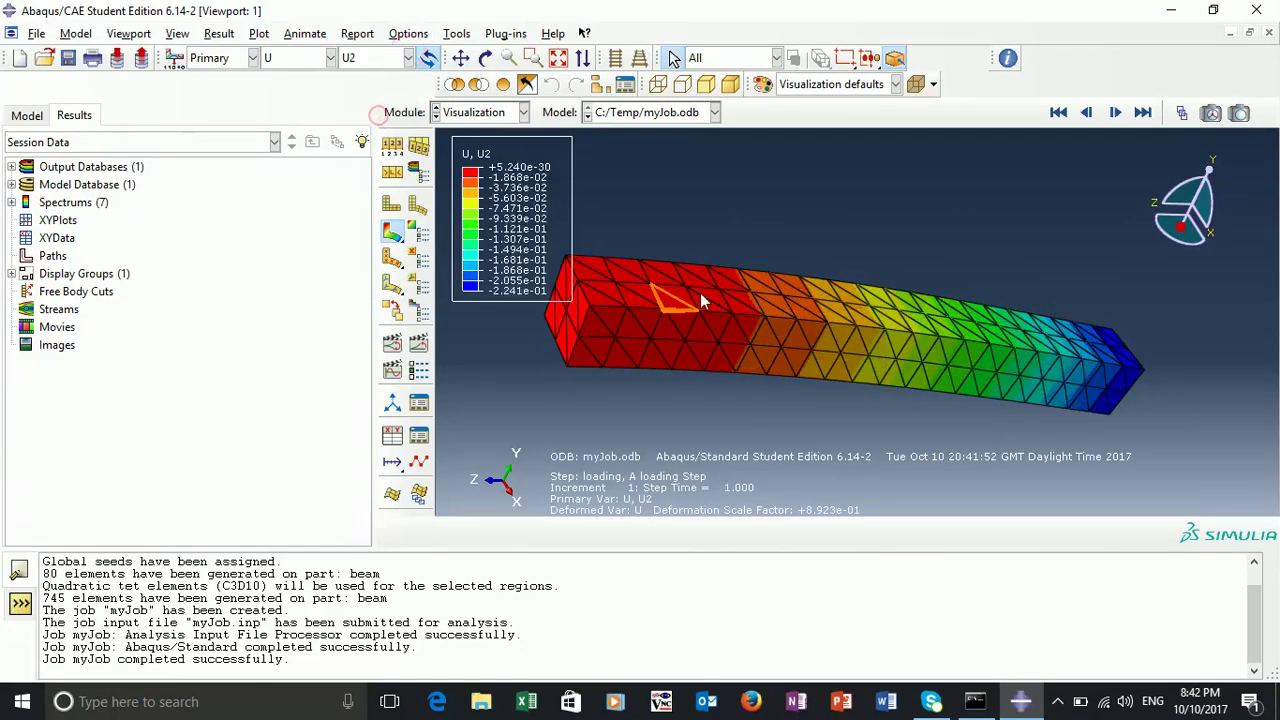
left_click_drag(700, 300, 665, 318, "ctrl+alt")
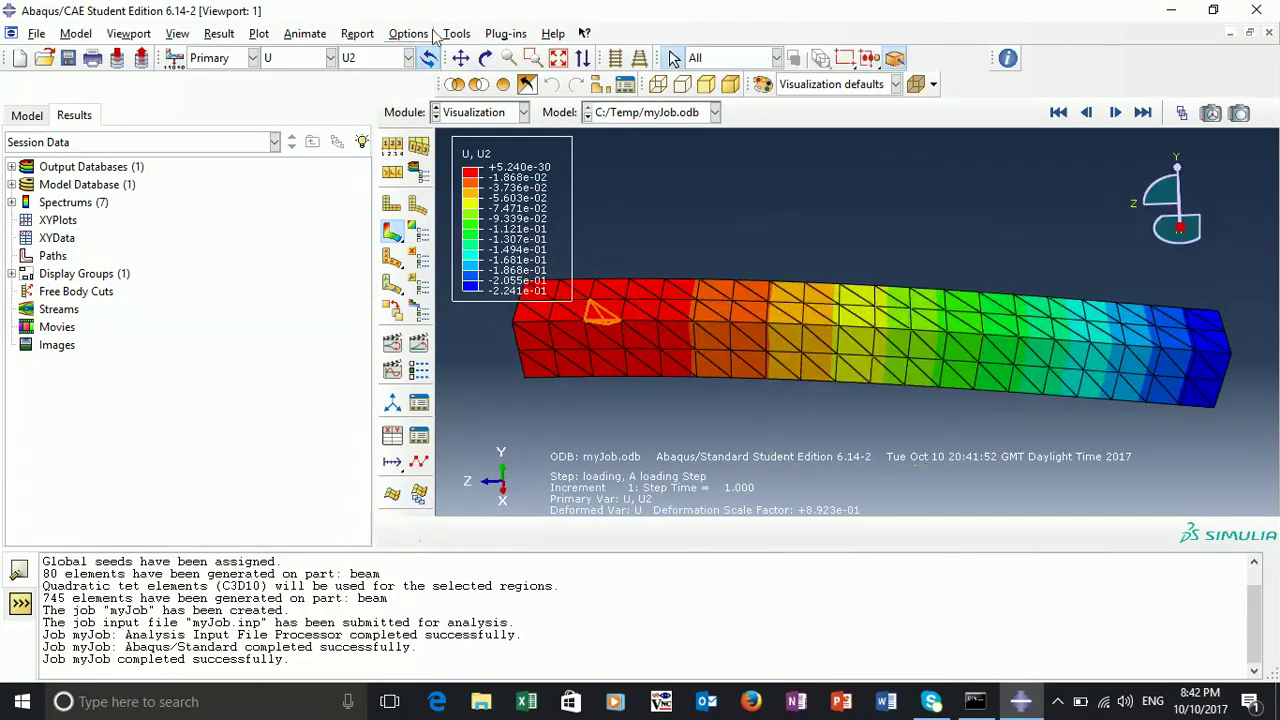
Switch the displacement contour plot to component U3 and inspect it from the side of the beam.
left_click(408, 58)
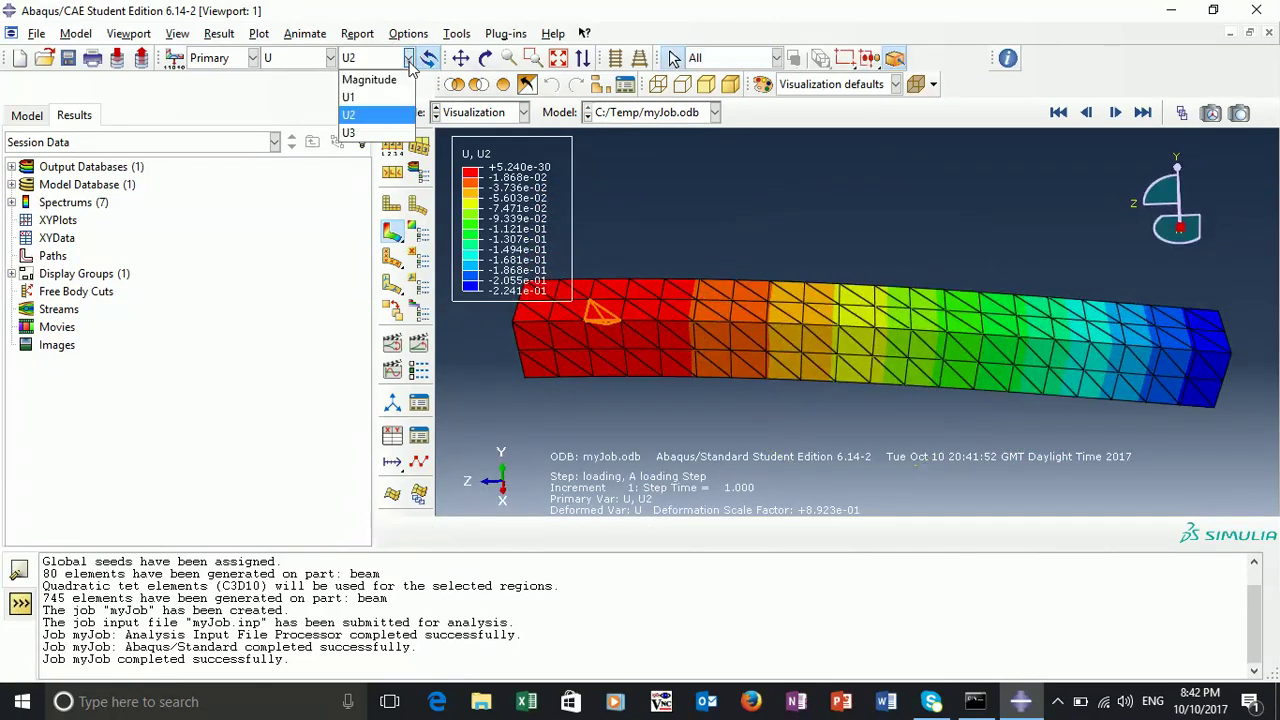
left_click(386, 133)
left_click_drag(830, 338, 834, 232, "ctrl+alt")
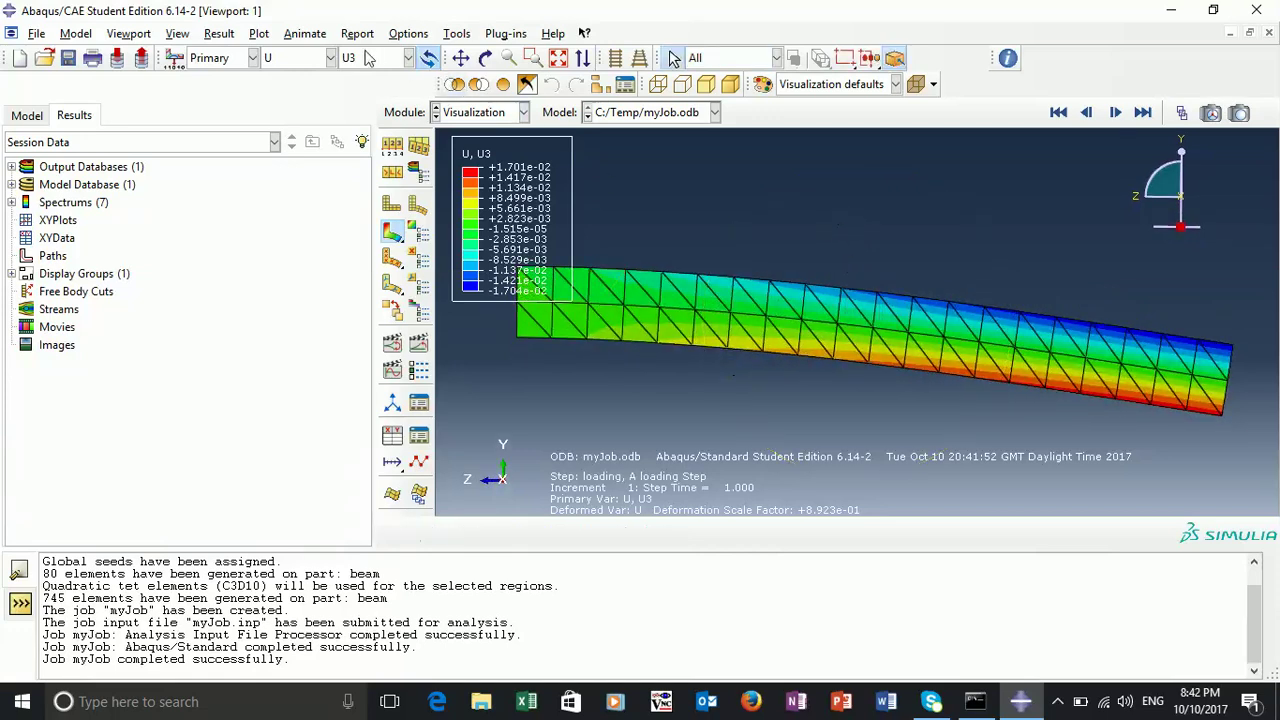
Set the displacement contour plot back to component U1 and examine it from several angles around the beam.
left_click(372, 58)
left_click(370, 97)
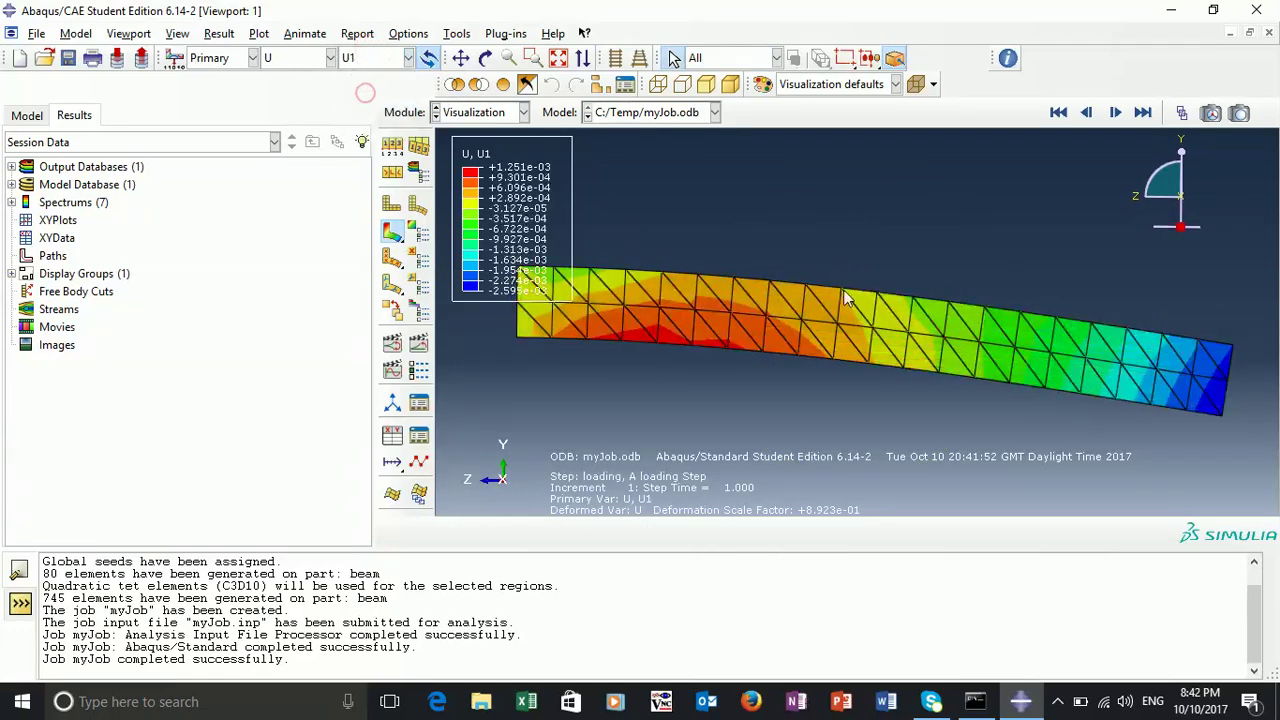
left_click_drag(990, 358, 867, 377, "ctrl+alt")
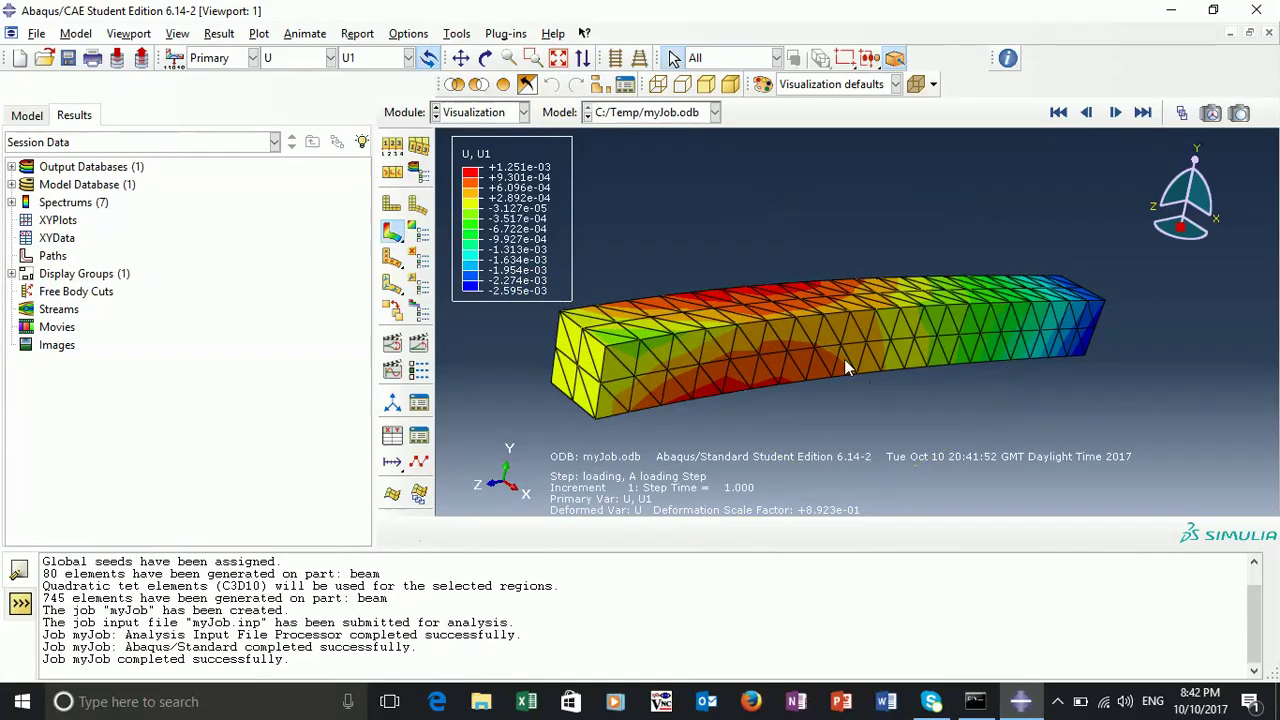
left_click_drag(760, 350, 690, 311, "ctrl+alt")
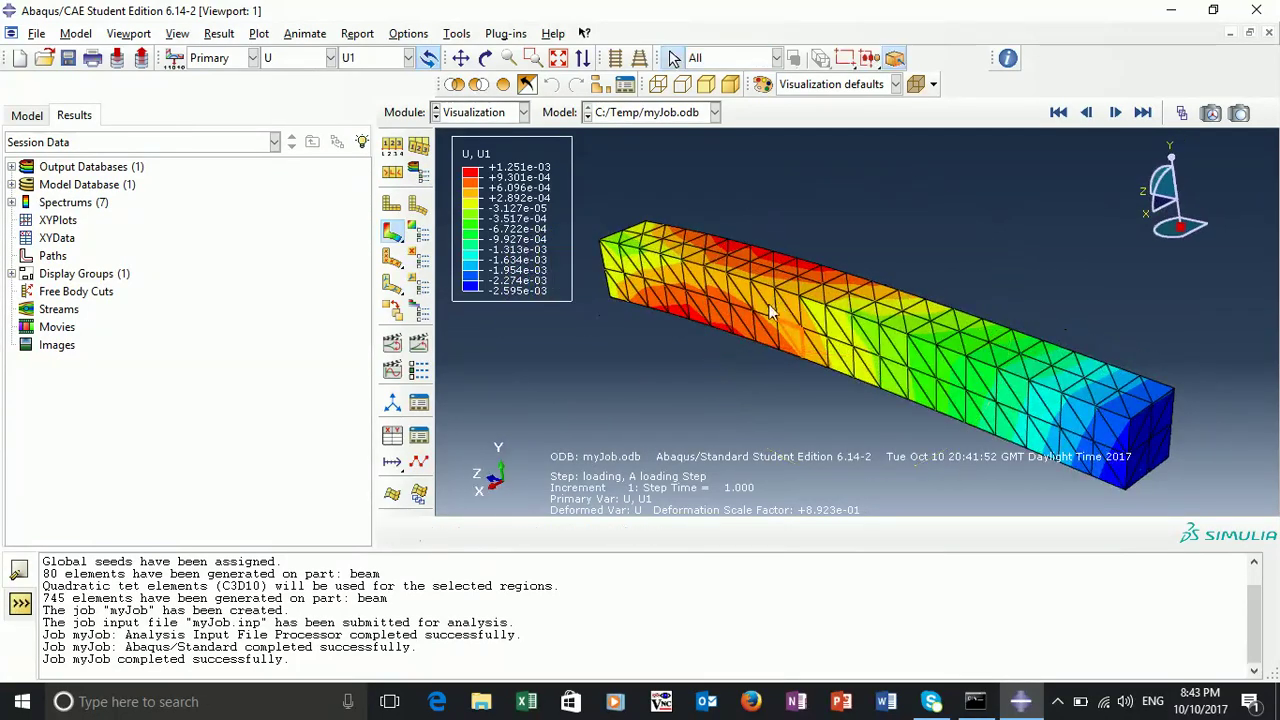